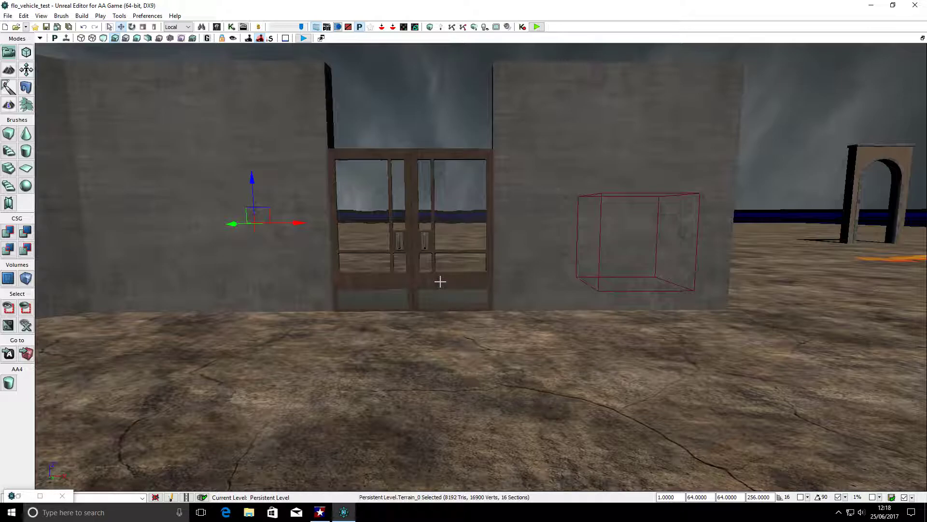
Convert both static mesh doors in the wall opening, one after the other, to Movers.
right_click(440, 282)
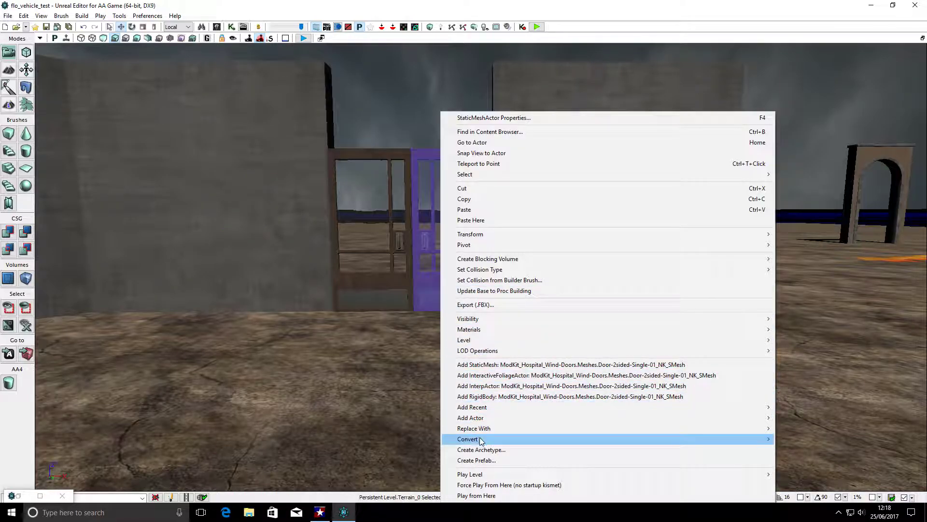
mouse_move(483, 441)
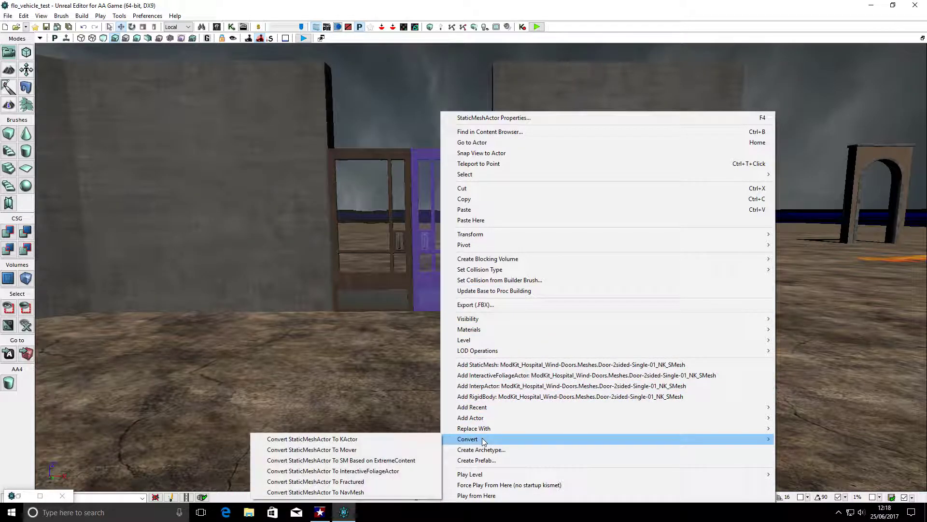
left_click(418, 450)
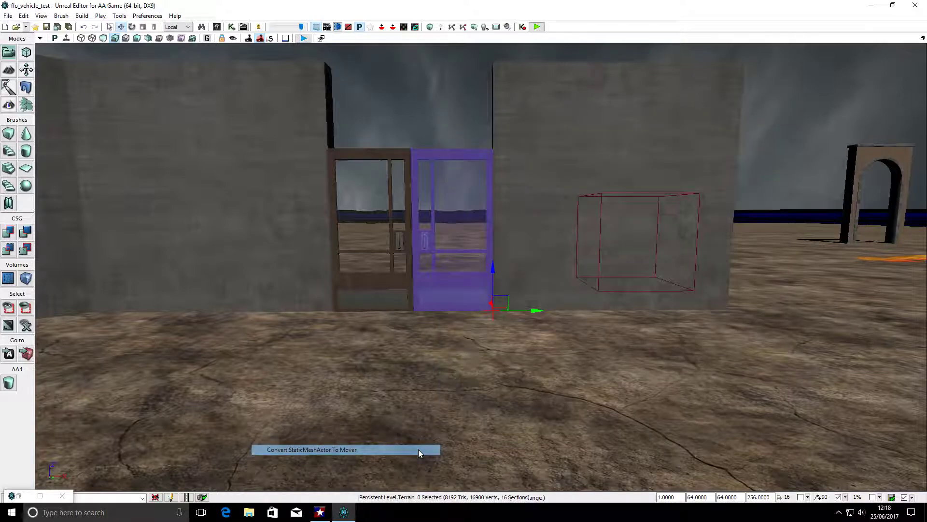
left_click(397, 283)
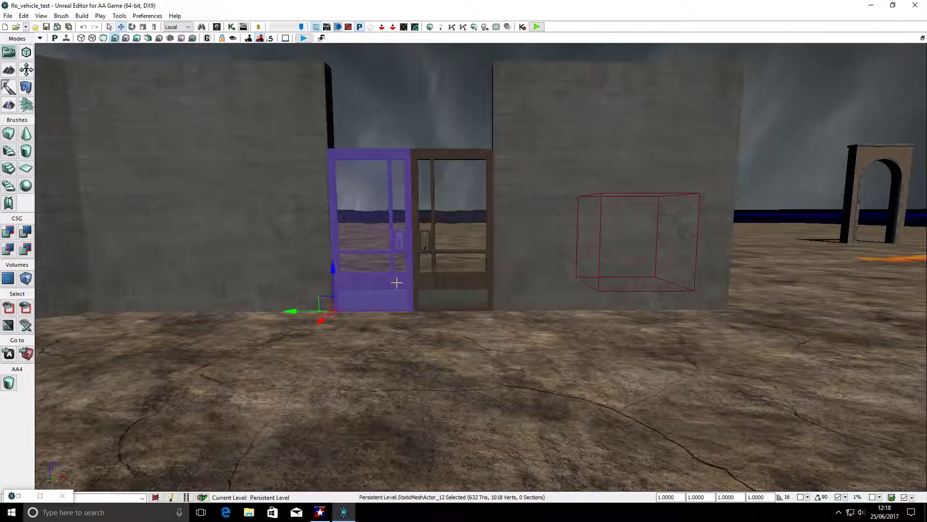
right_click(397, 282)
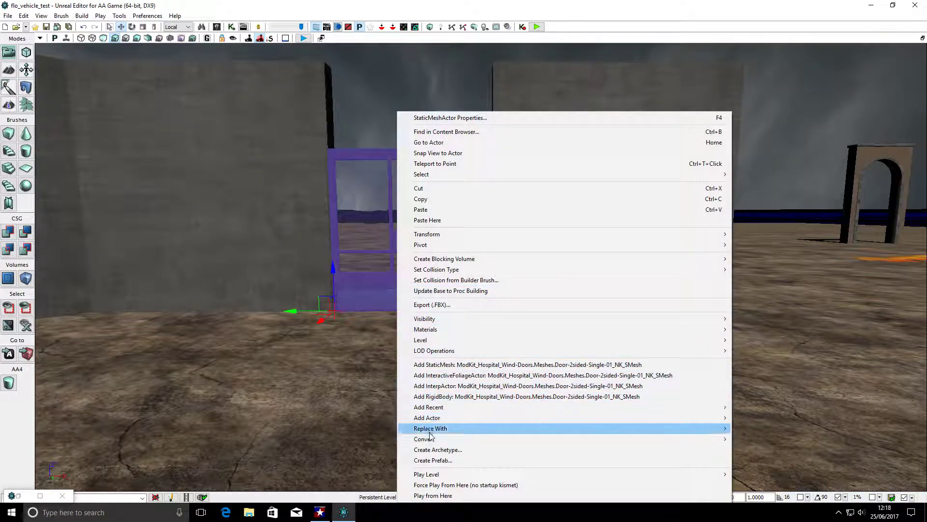
mouse_move(433, 439)
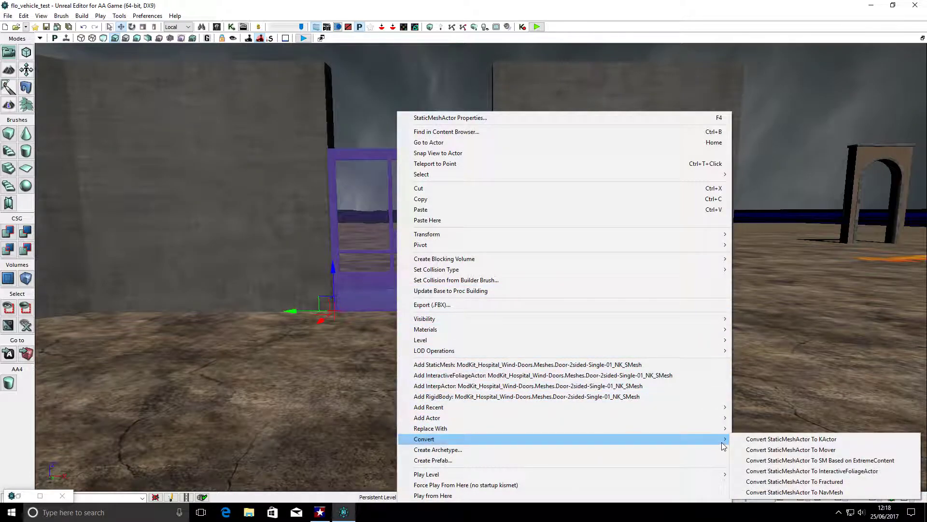
left_click(791, 450)
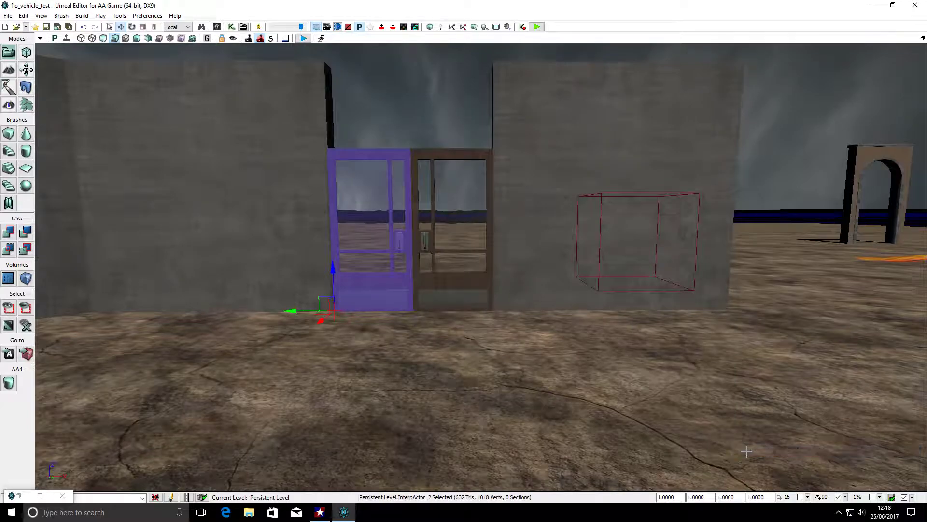
left_click(420, 347)
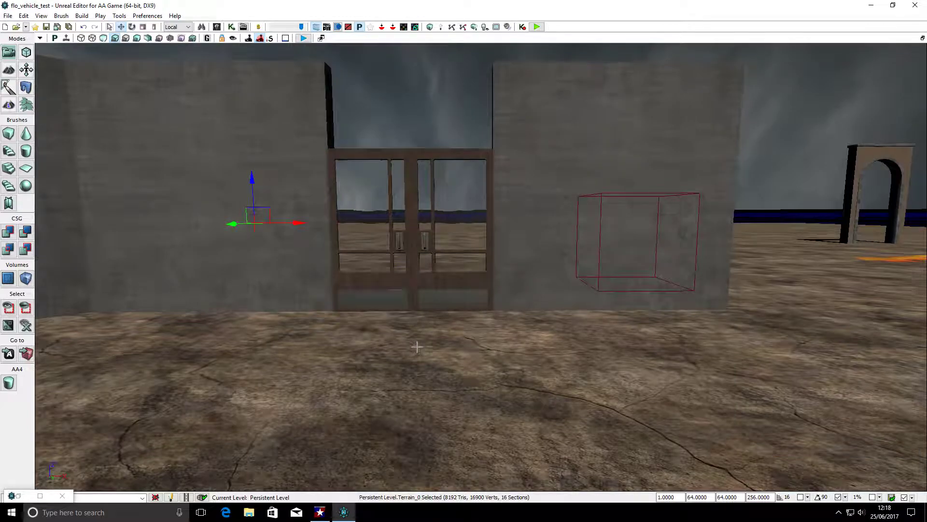
Look up the Trigger class among the placeable actor classes and expand its subclasses, then return to the level.
left_click_drag(410, 377, 429, 390)
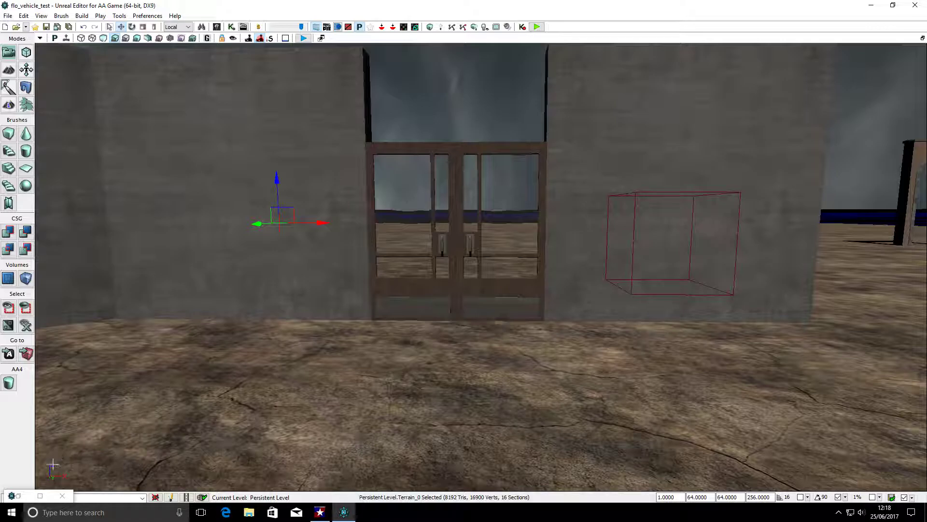
left_click(39, 496)
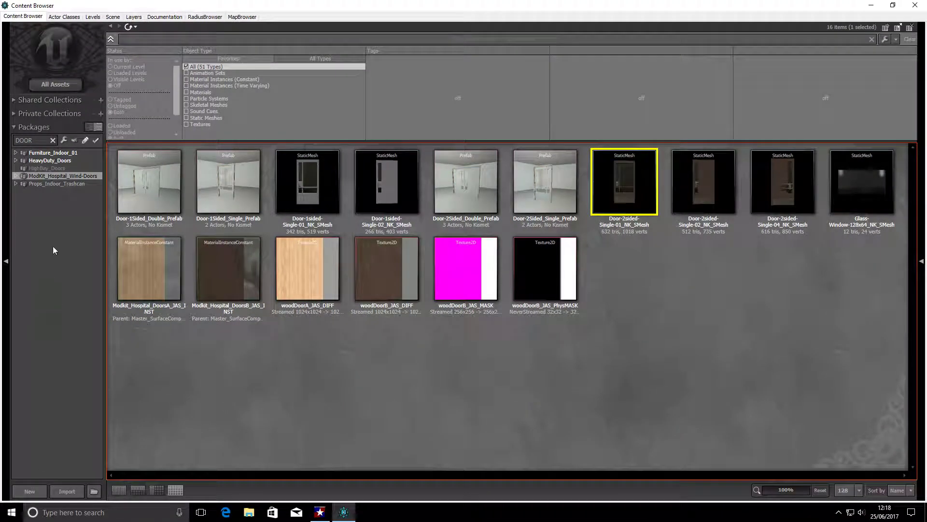
left_click(63, 18)
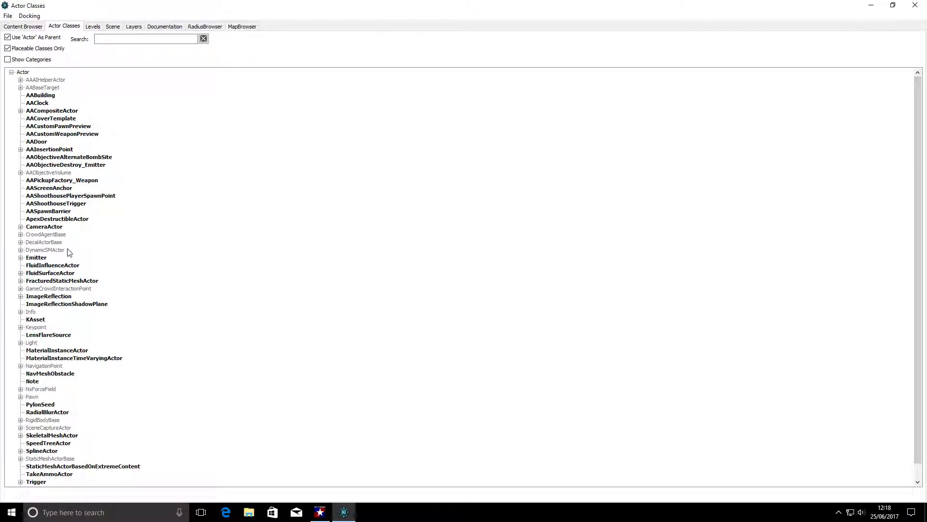
scroll(85, 371, "down", 1)
left_click(39, 467)
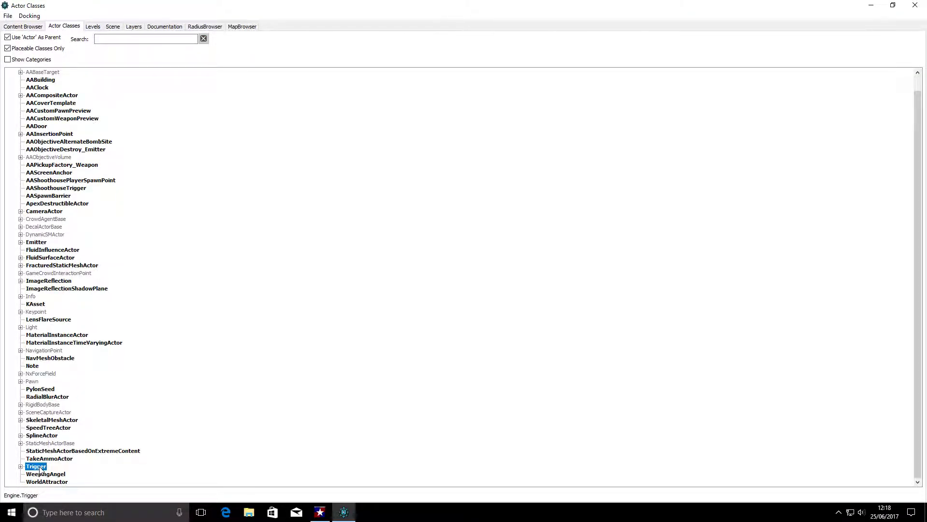
left_click(20, 466)
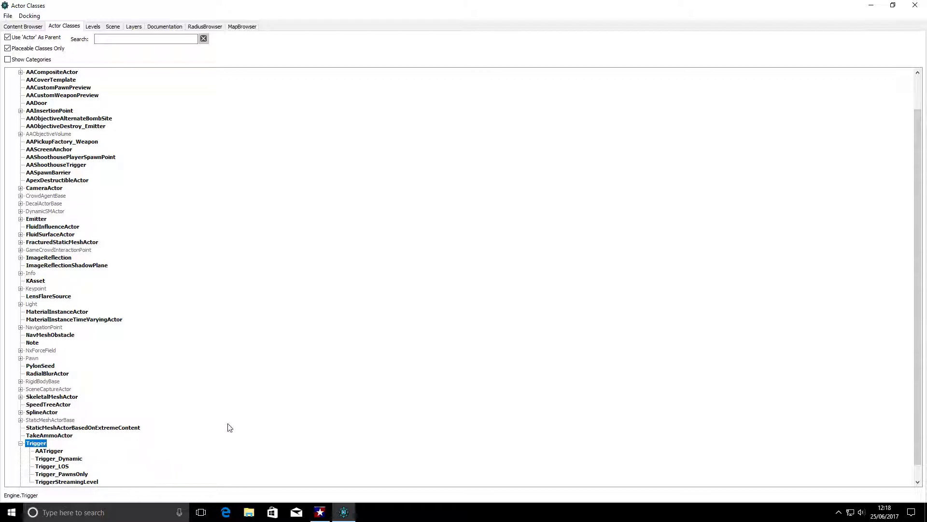
left_click(914, 6)
Add a Trigger actor on the ground in front of the double doors.
right_click(445, 361)
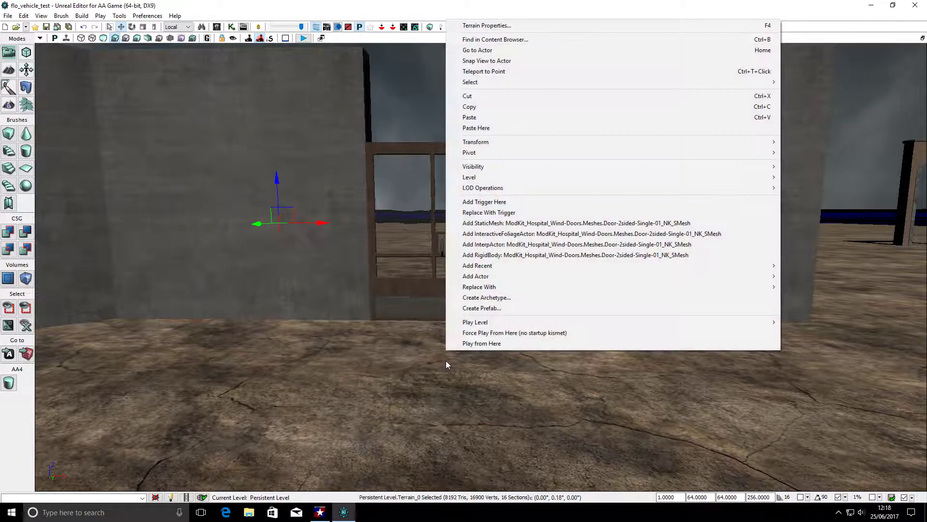
mouse_move(517, 323)
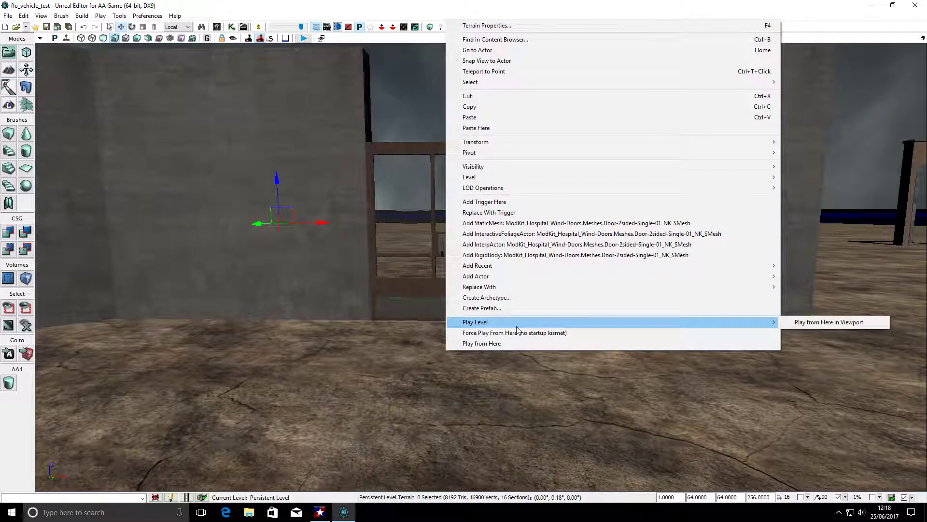
mouse_move(523, 280)
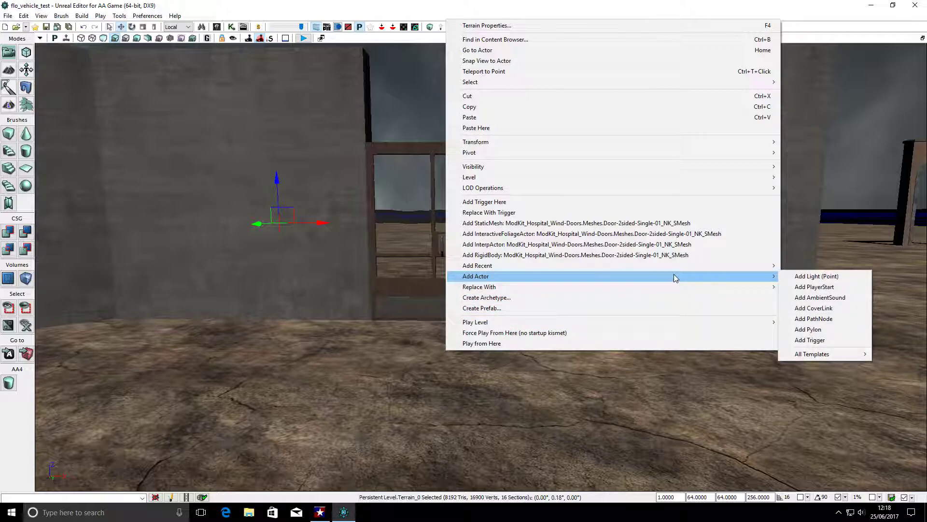
mouse_move(770, 278)
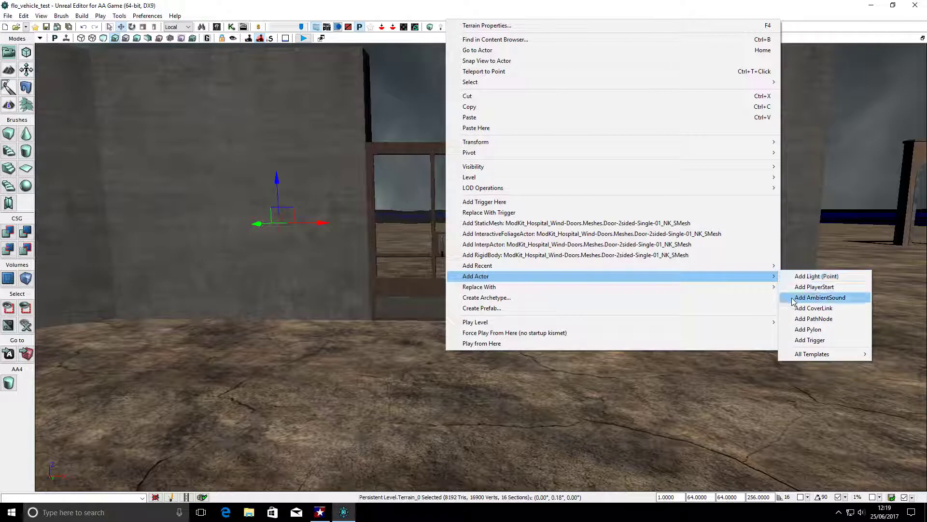
left_click(804, 340)
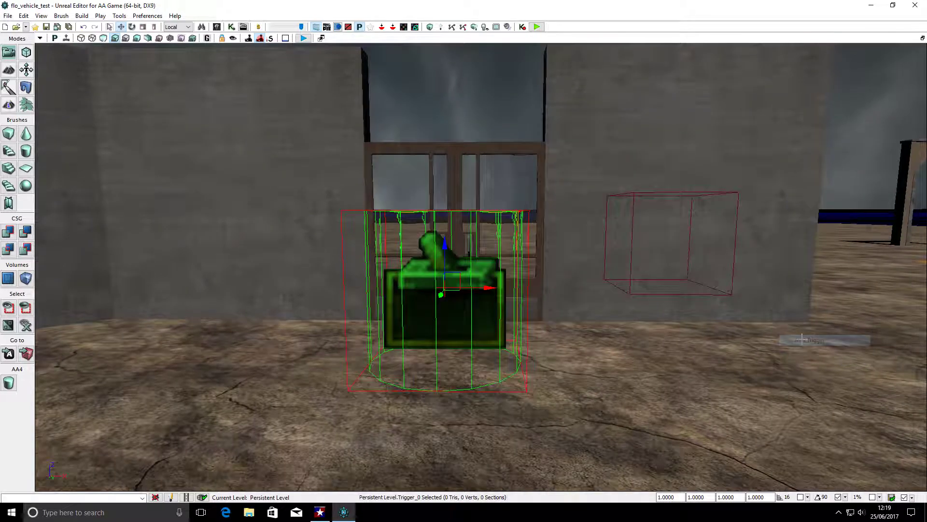
Move the trigger from above into the doorway, in line with the centre of the double doors.
left_click_drag(723, 377, 782, 479)
right_click_drag(722, 387, 585, 354)
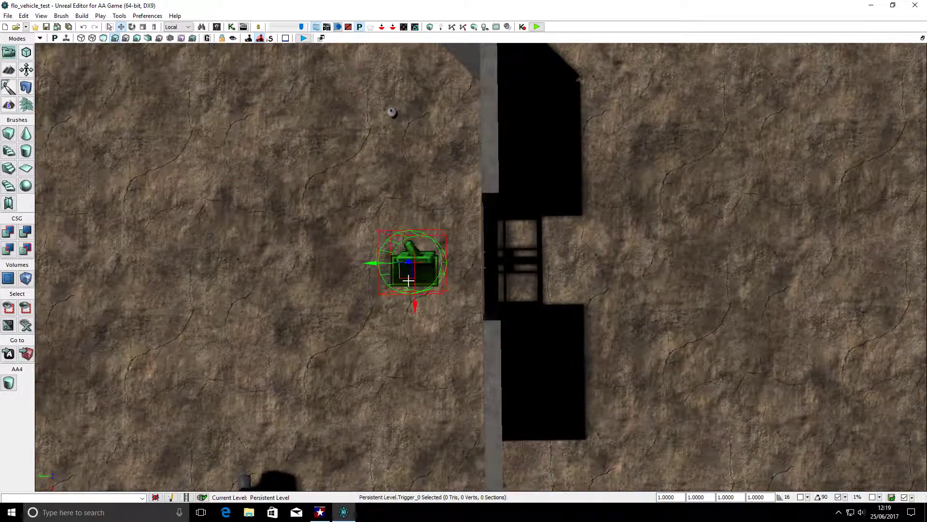
left_click_drag(402, 277, 467, 275)
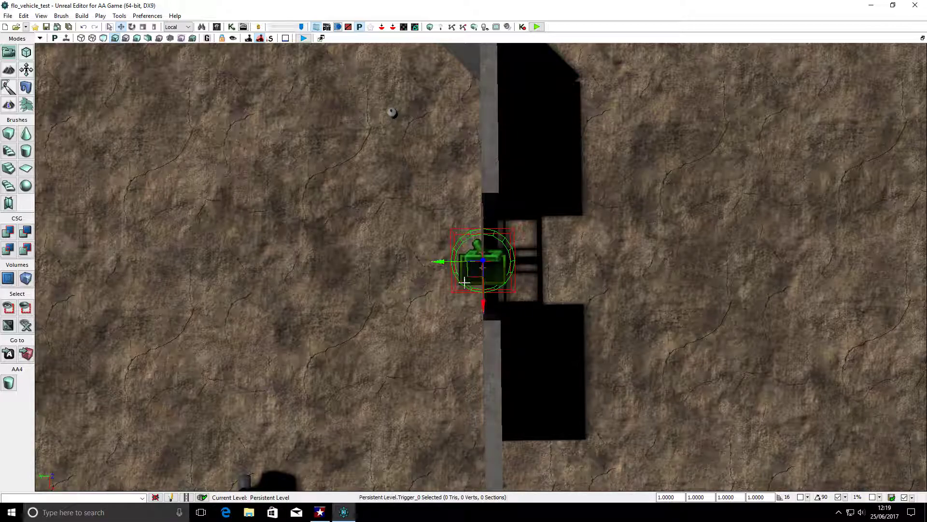
Widen the trigger by about 50% to span the doorway and lower it toward the ground.
key("space")
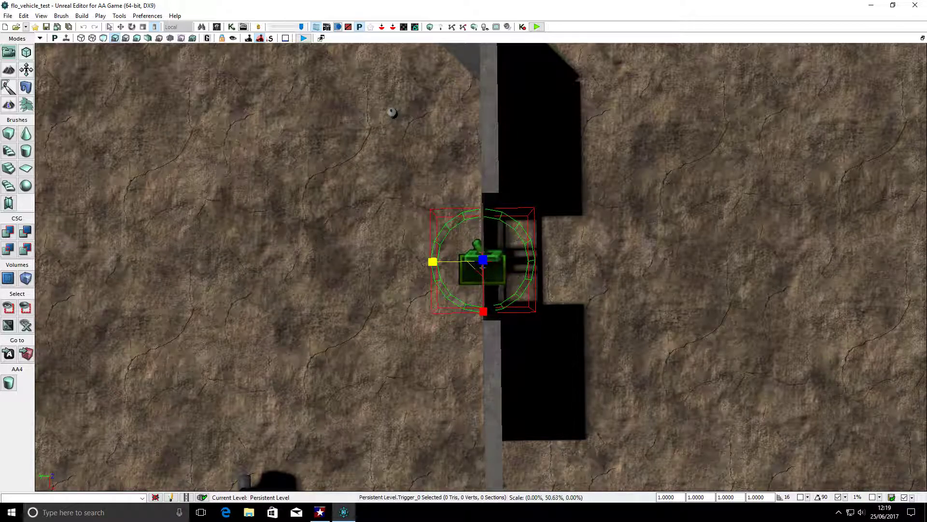
right_click_drag(435, 263, 443, 285)
key("space")
left_click_drag(442, 285, 441, 331)
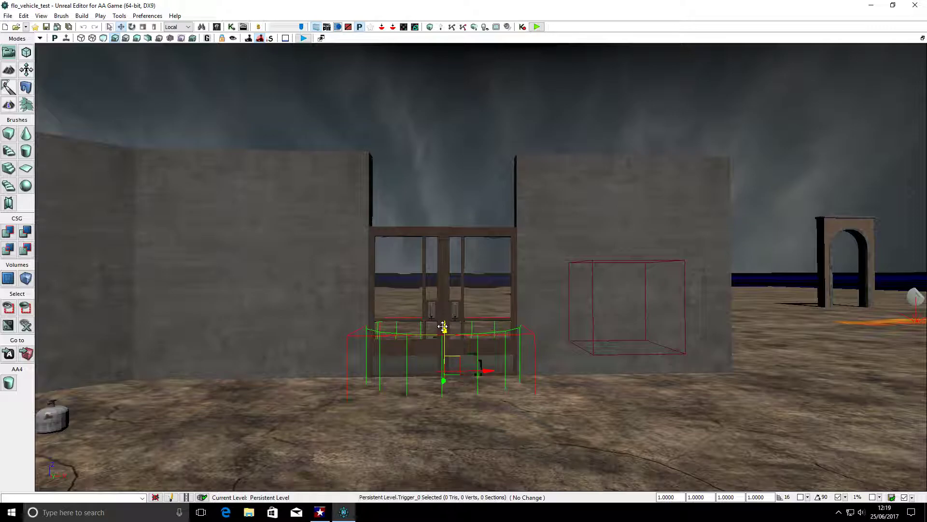
Create a Touch event for the selected trigger in the level's Kismet sequence, below the Level Loaded event.
right_click_drag(353, 323, 269, 337)
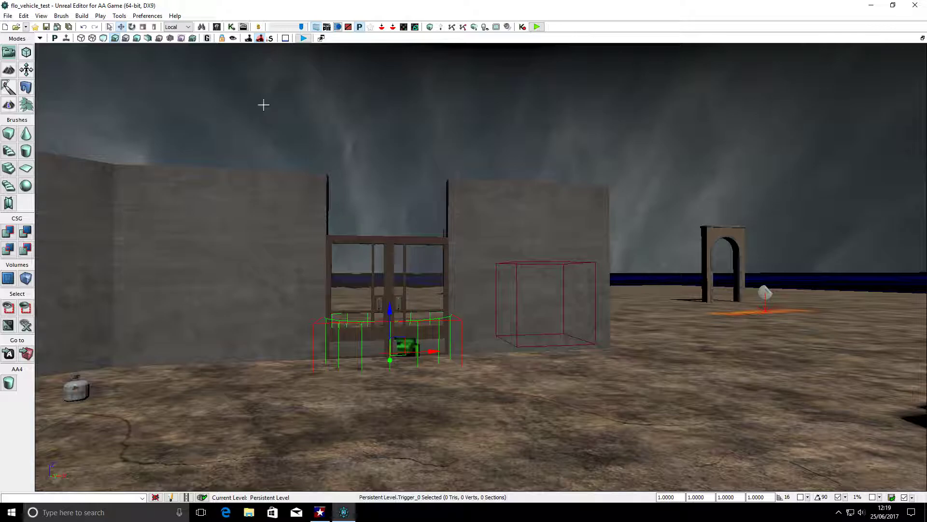
left_click(232, 27)
left_click_drag(243, 181, 393, 155)
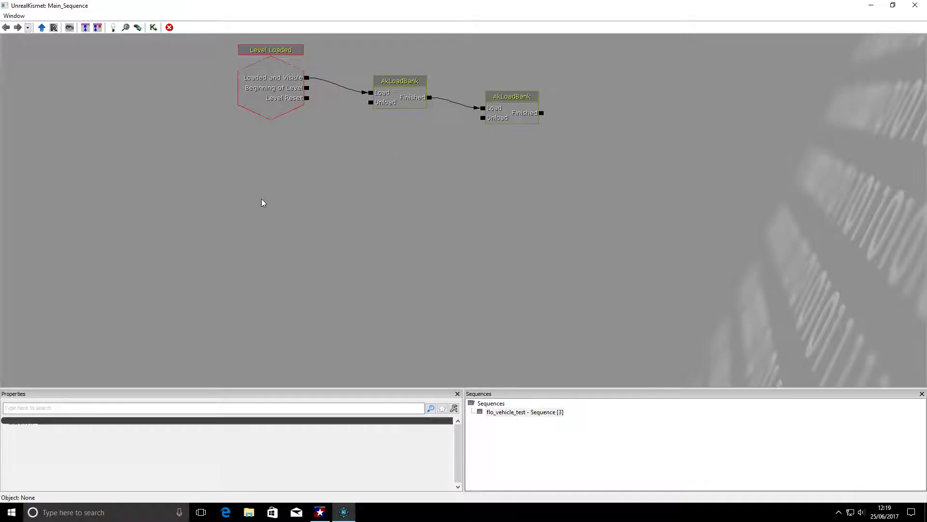
right_click(261, 203)
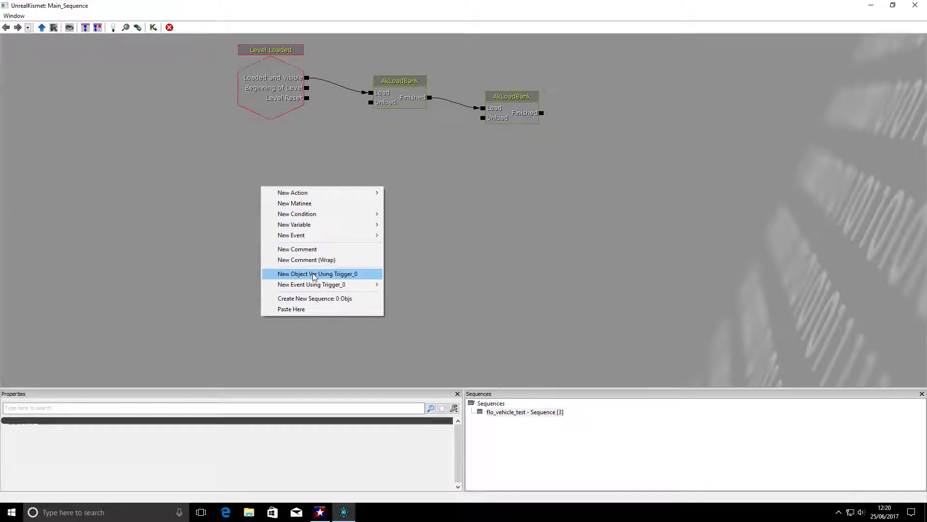
mouse_move(343, 287)
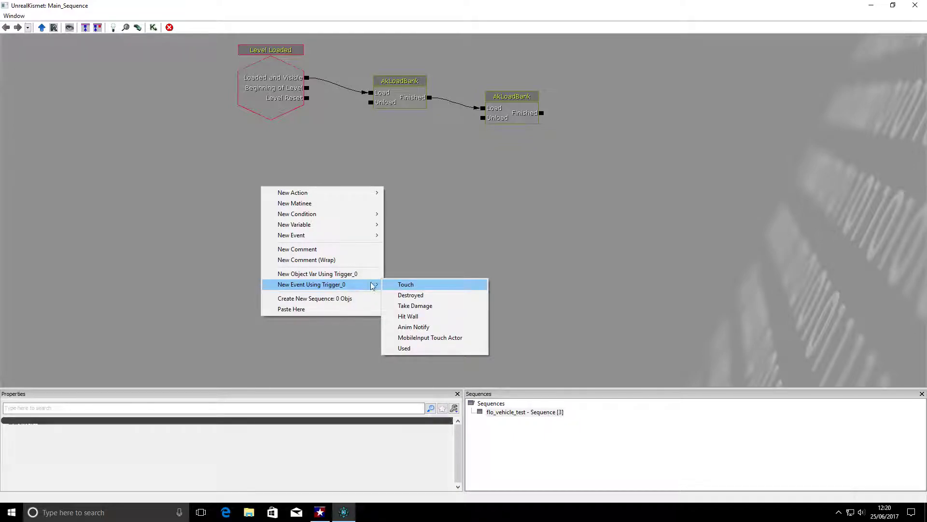
left_click(401, 286)
Add a new Matinee node beside the trigger's Touch event.
left_click_drag(392, 288, 346, 276)
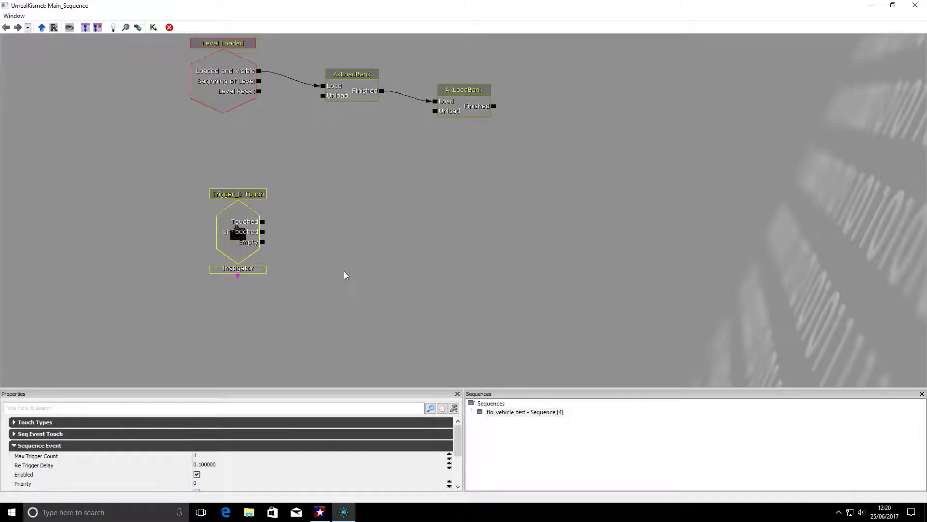
right_click(339, 225)
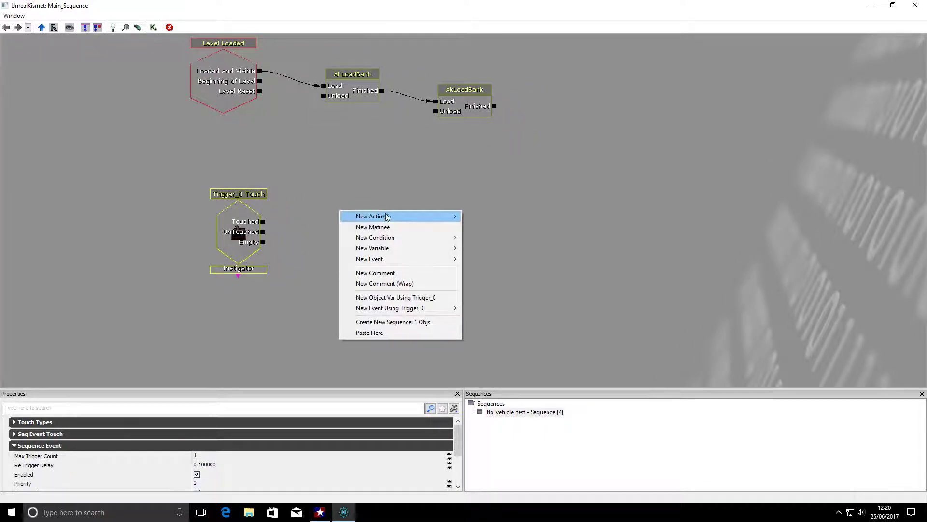
left_click(427, 228)
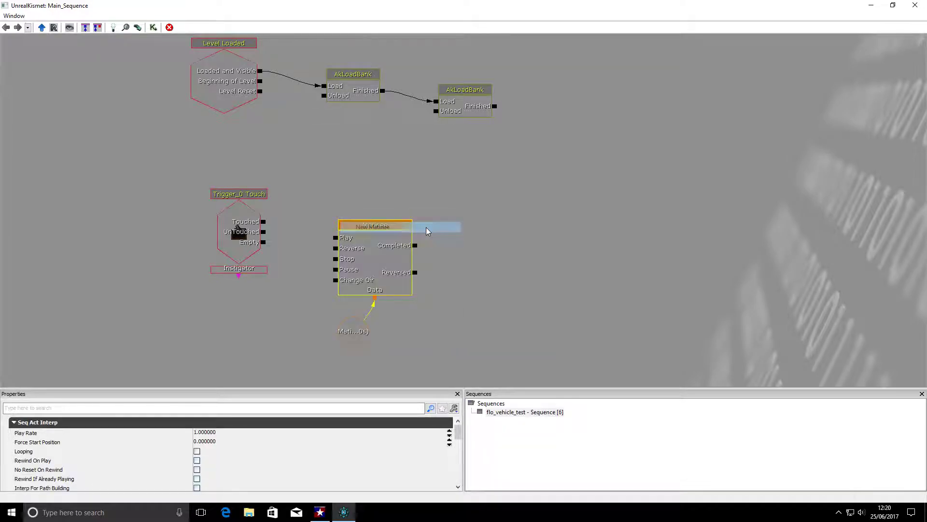
left_click_drag(374, 271, 373, 250)
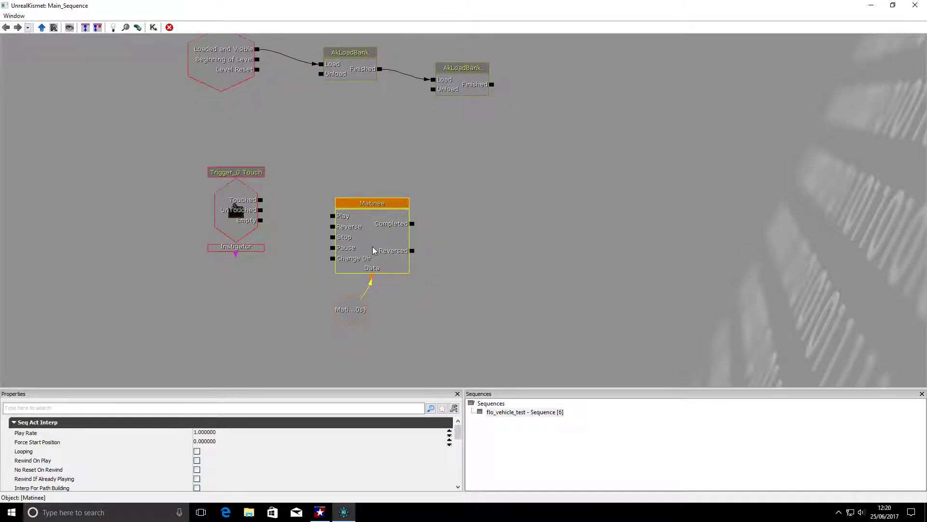
Shorten the Matinee's sequence to about 2.5 seconds, stretch its loop section to the same end, and minimize the Matinee editor.
double_click(378, 236)
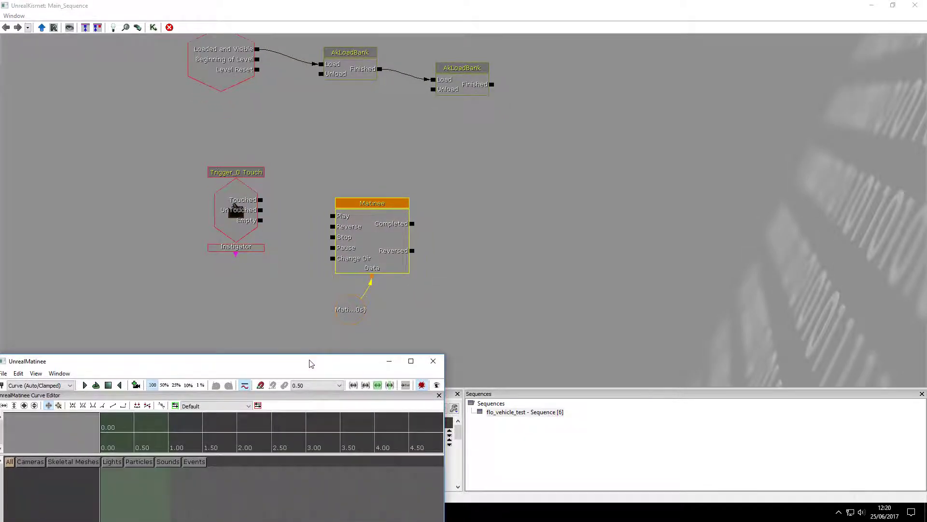
left_click_drag(311, 365, 411, 113)
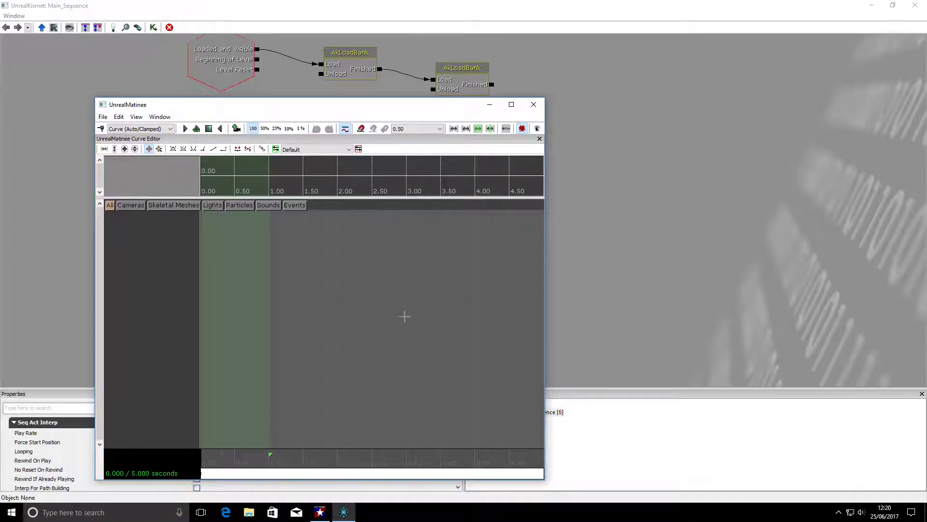
mouse_move(380, 476)
left_mouse_down()
mouse_move(410, 473)
mouse_move(338, 476)
mouse_move(444, 473)
left_mouse_up()
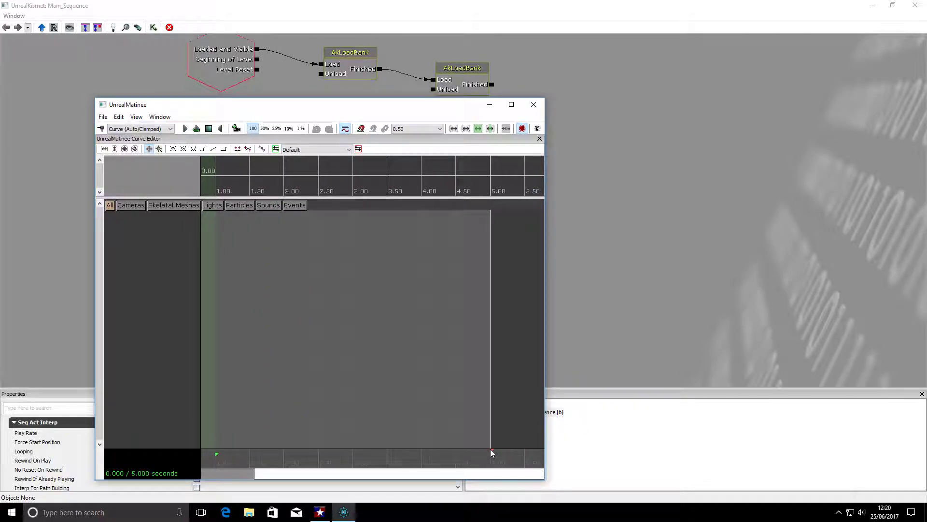
mouse_move(491, 449)
left_mouse_down()
mouse_move(319, 450)
mouse_move(304, 472)
mouse_move(290, 467)
left_mouse_up()
mouse_move(233, 453)
left_mouse_down()
mouse_move(326, 453)
mouse_move(339, 457)
mouse_move(341, 474)
mouse_move(264, 474)
left_mouse_up()
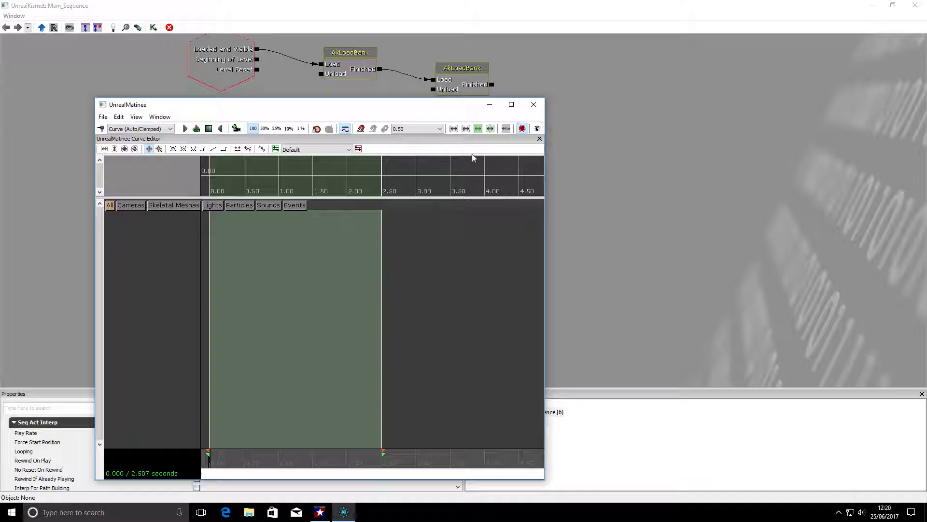
left_click(489, 104)
left_click_drag(465, 206, 468, 210)
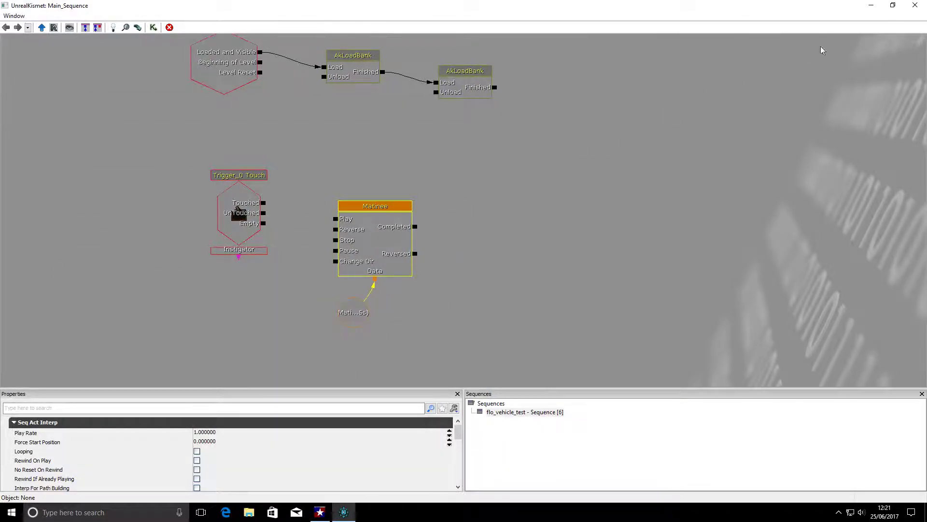
Select the right door in the level and add an empty Matinee group named right_door for it with a Movement track.
left_click(871, 5)
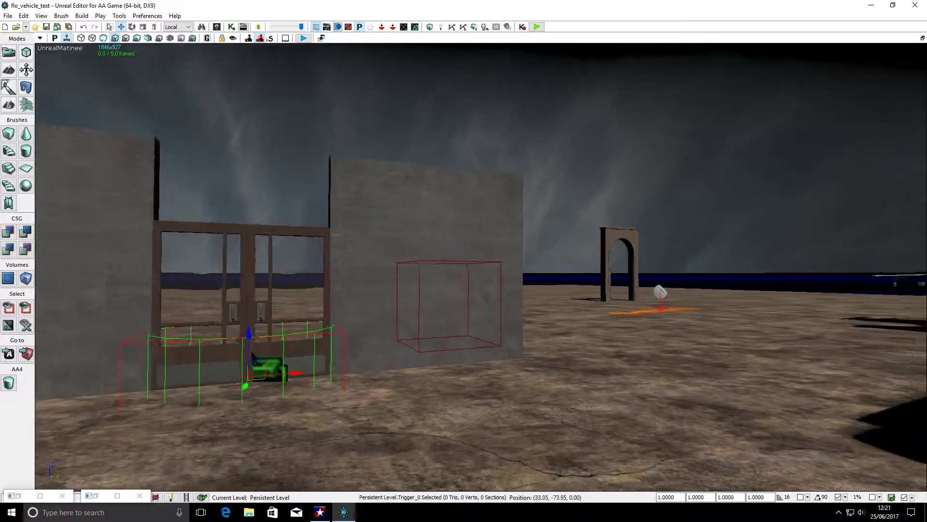
left_click_drag(251, 355, 543, 354)
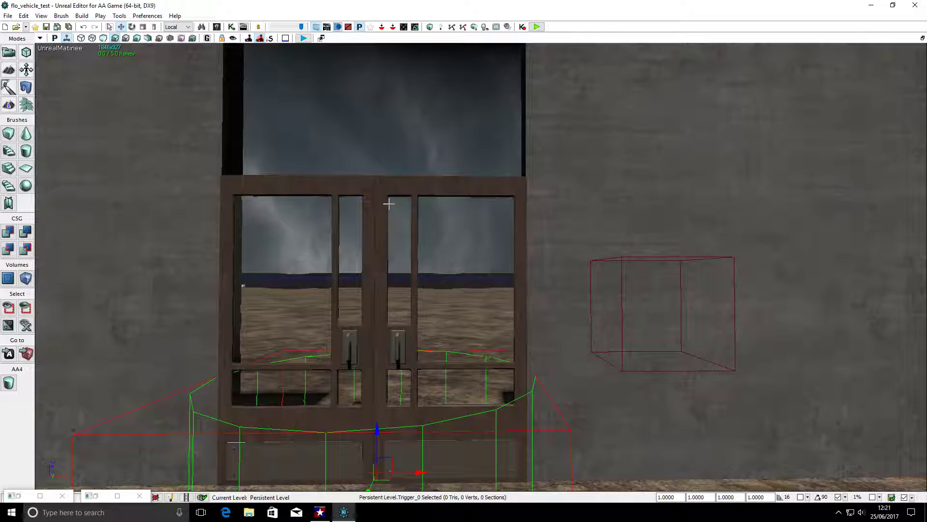
left_click(492, 188)
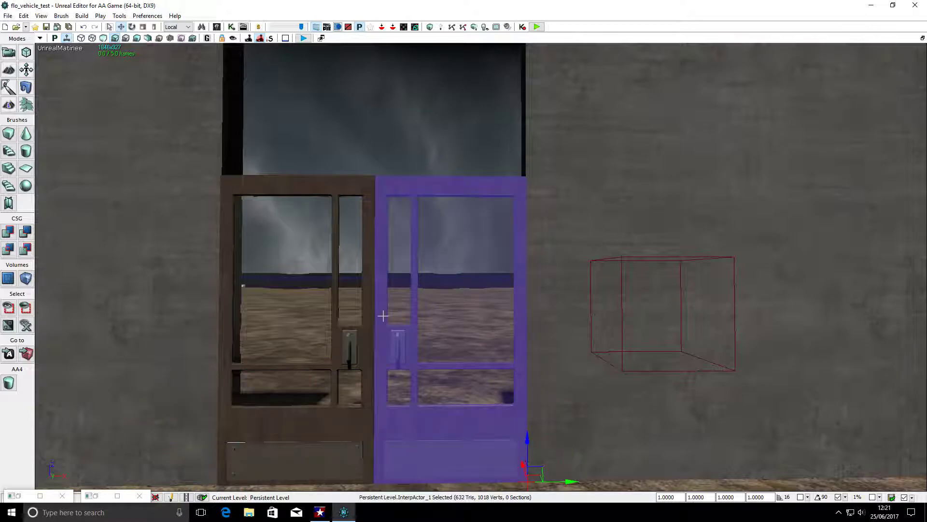
left_click(40, 496)
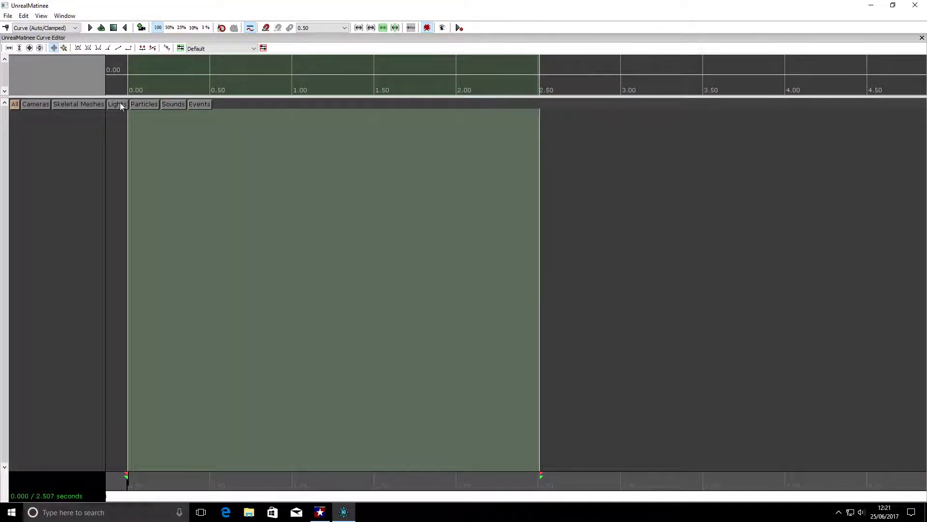
right_click(60, 132)
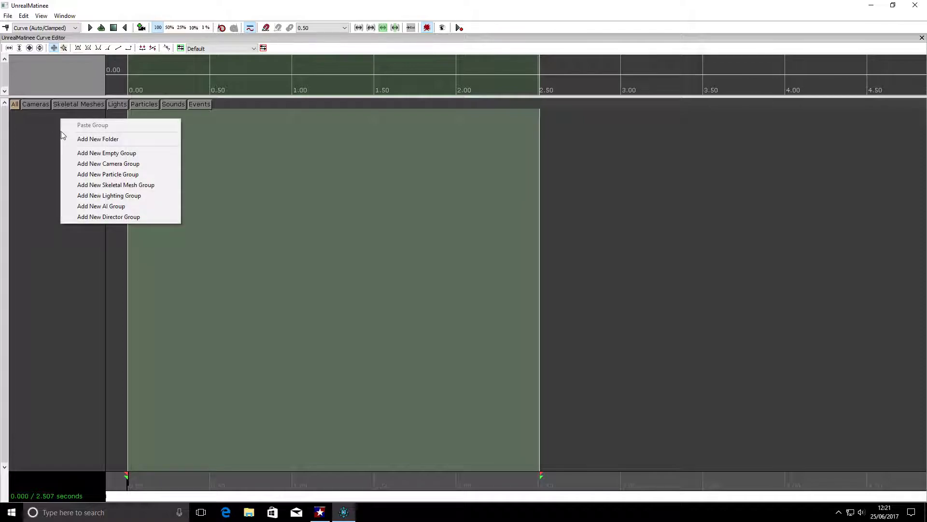
left_click(95, 154)
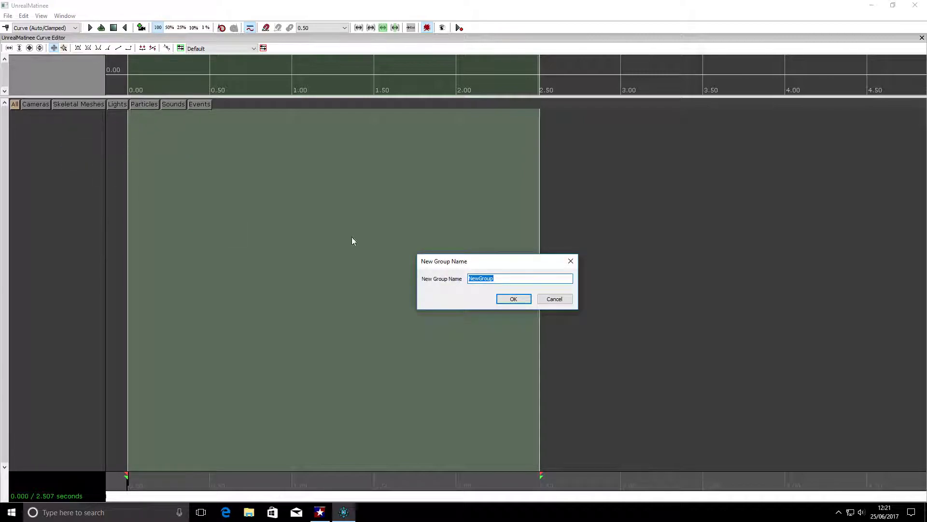
type("right_door")
left_click(514, 298)
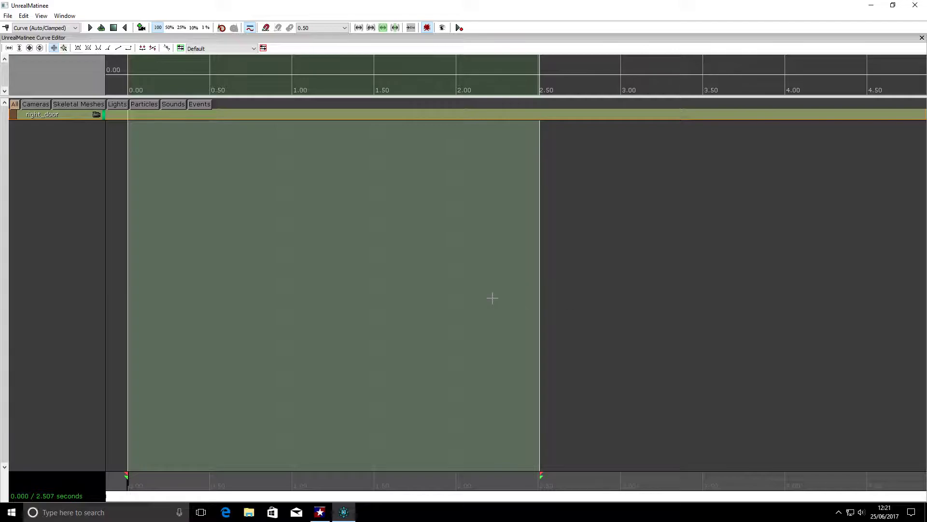
right_click(67, 119)
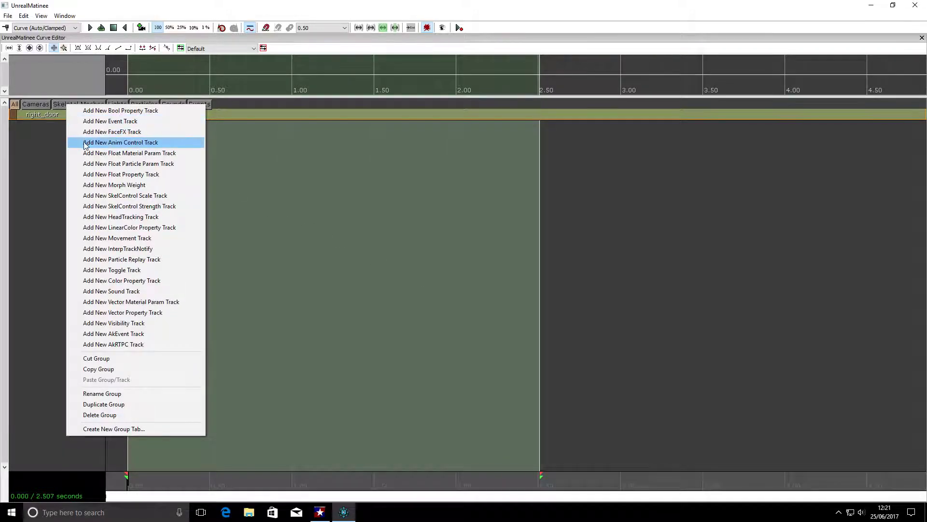
left_click(115, 238)
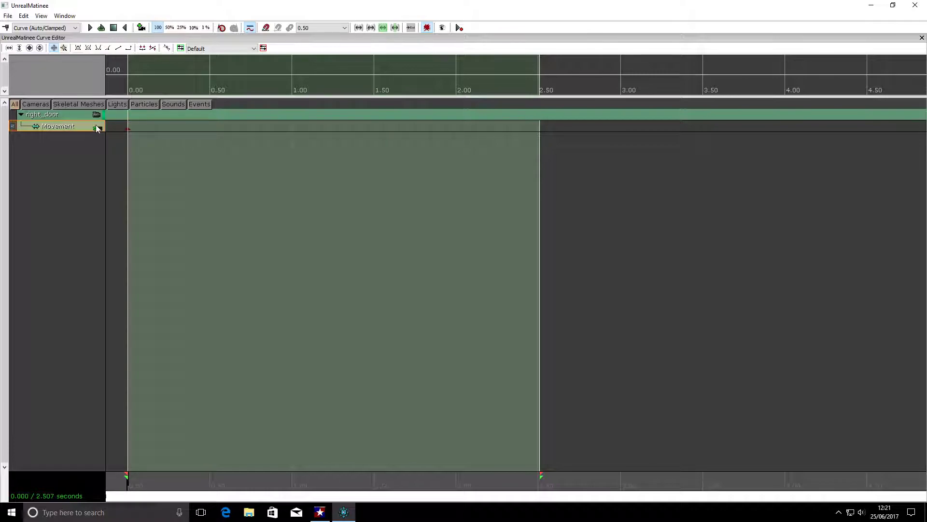
Restore the Matinee editor to a smaller window and place it beside the doors so both remain visible in the level.
left_click(893, 6)
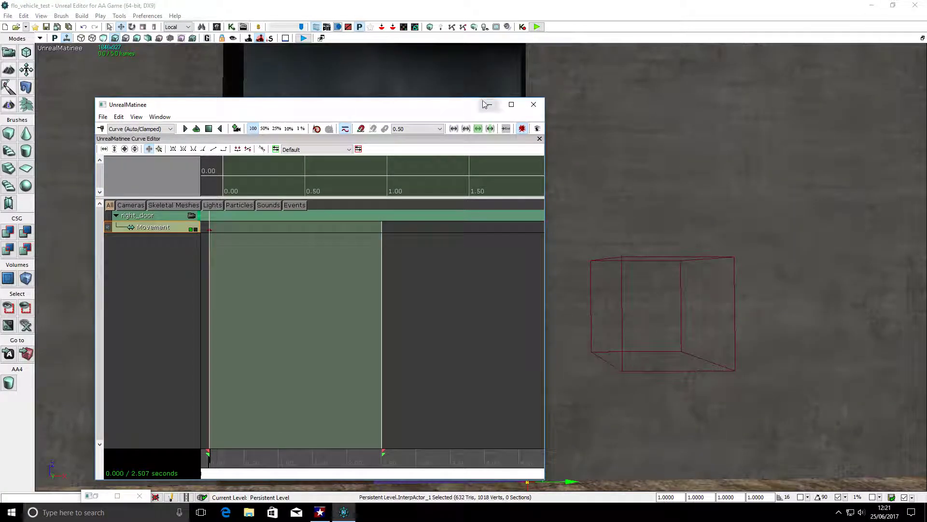
left_click_drag(464, 102, 802, 96)
left_click_drag(241, 290, 260, 241)
left_click_drag(385, 241, 386, 285)
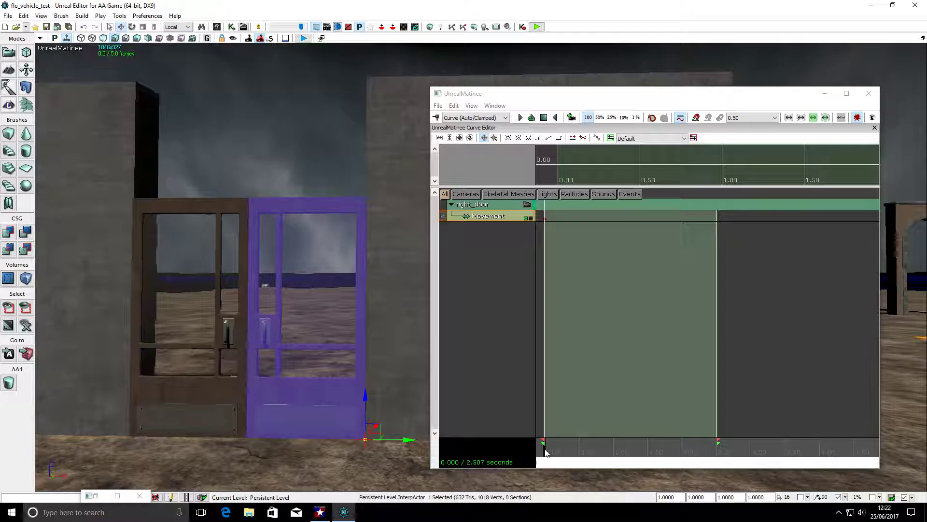
At the 2.5-second end of the sequence, slide the right door fully open alongside the wall and add a Movement key.
left_click_drag(546, 452, 719, 449)
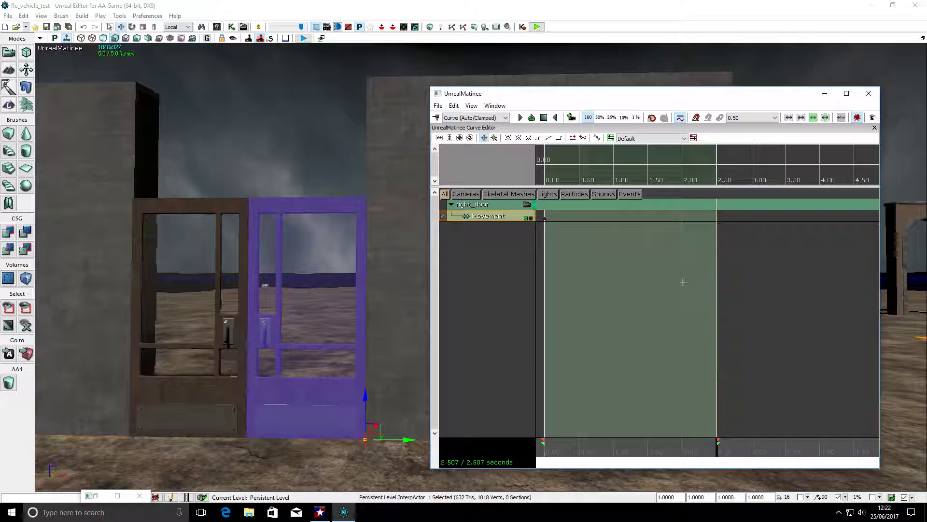
left_click_drag(559, 97, 665, 142)
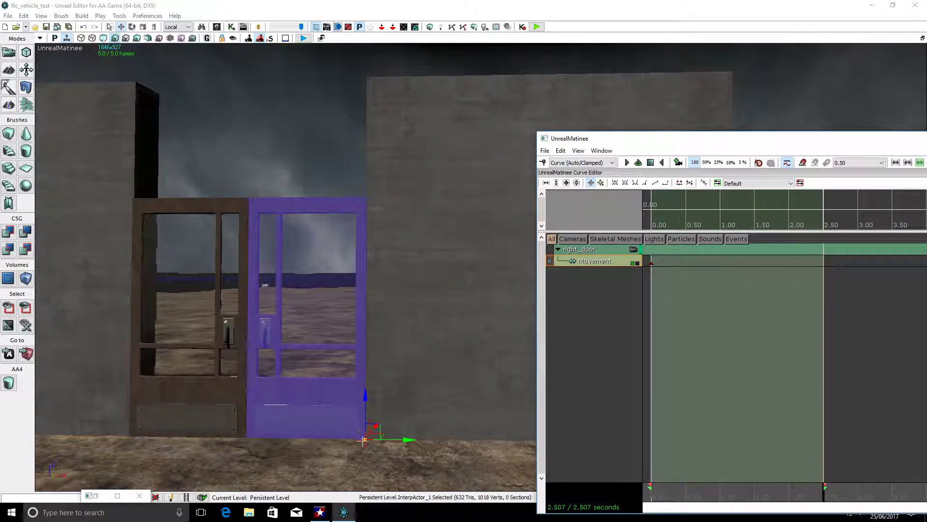
left_click_drag(363, 440, 365, 471)
left_click_drag(429, 442, 515, 445)
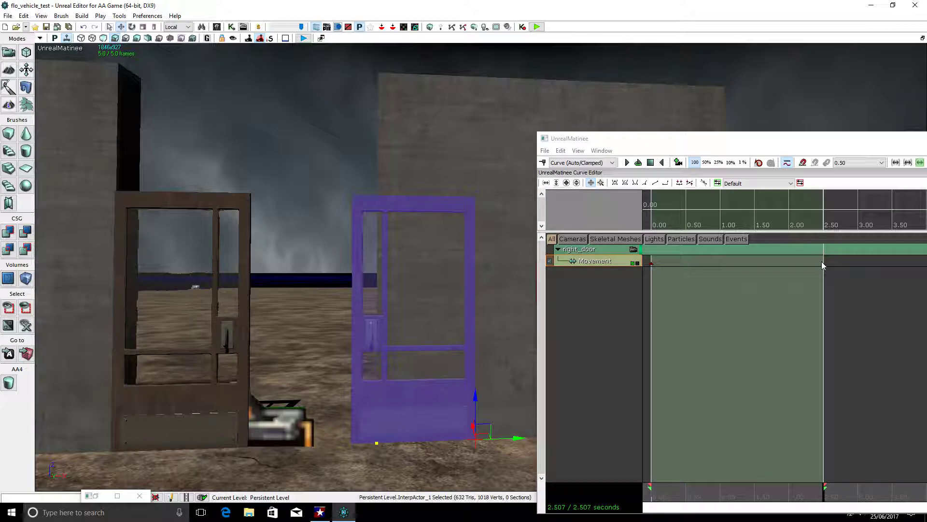
key("Return")
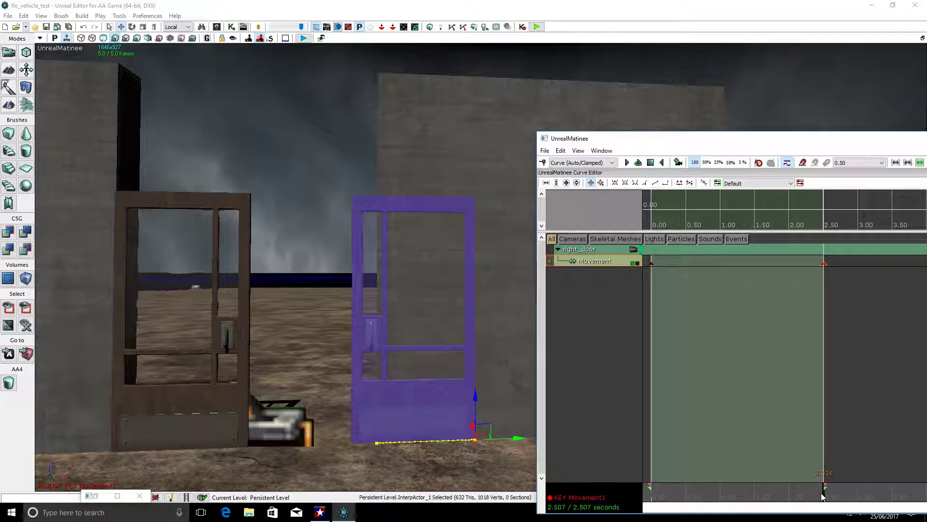
Rewind the Matinee and play it to preview the right door's sliding motion, stopping it at the end.
left_click_drag(824, 493, 647, 492)
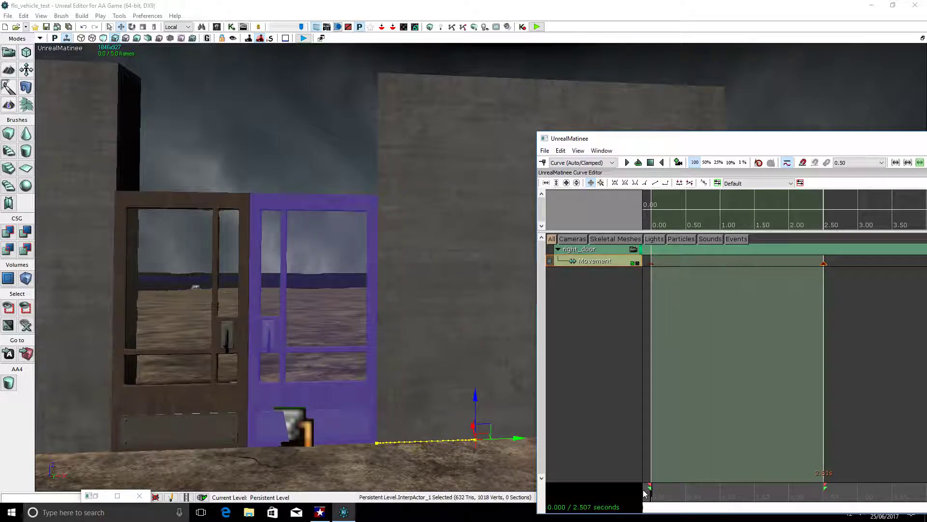
left_click(627, 162)
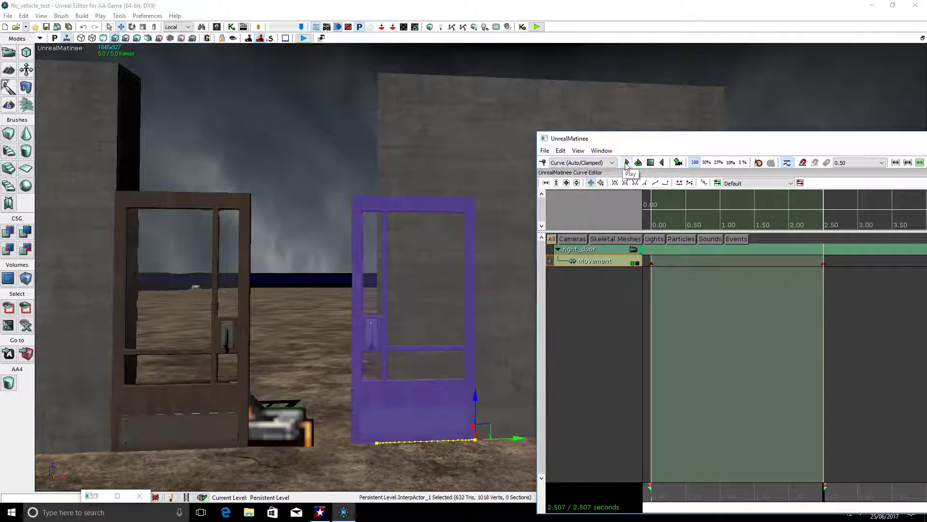
left_click(651, 163)
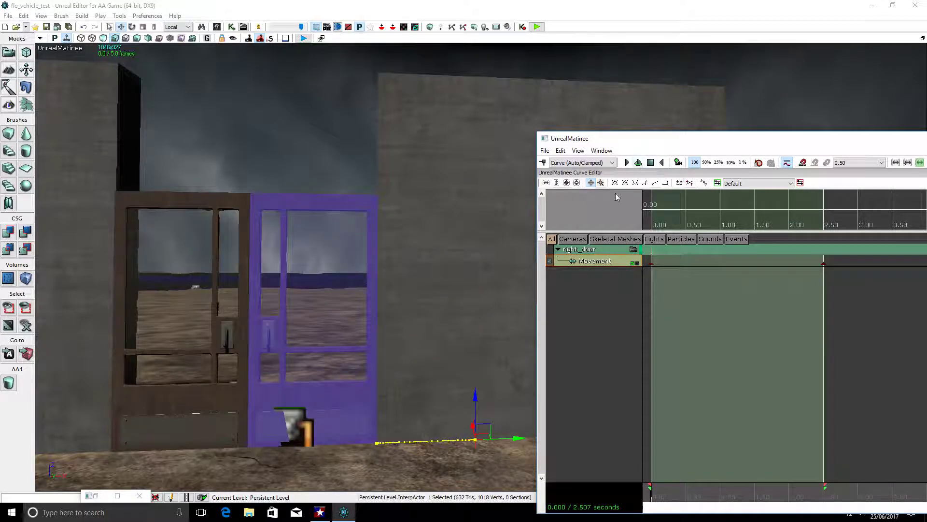
Select the left door and add an empty Matinee group named LEFT DOOR for it with a Movement track.
left_click_drag(827, 140, 697, 125)
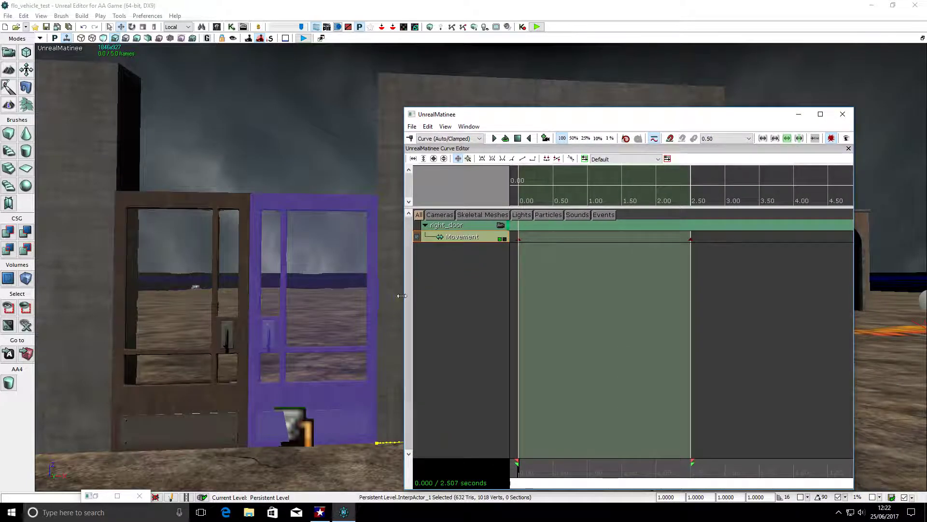
left_click(204, 202)
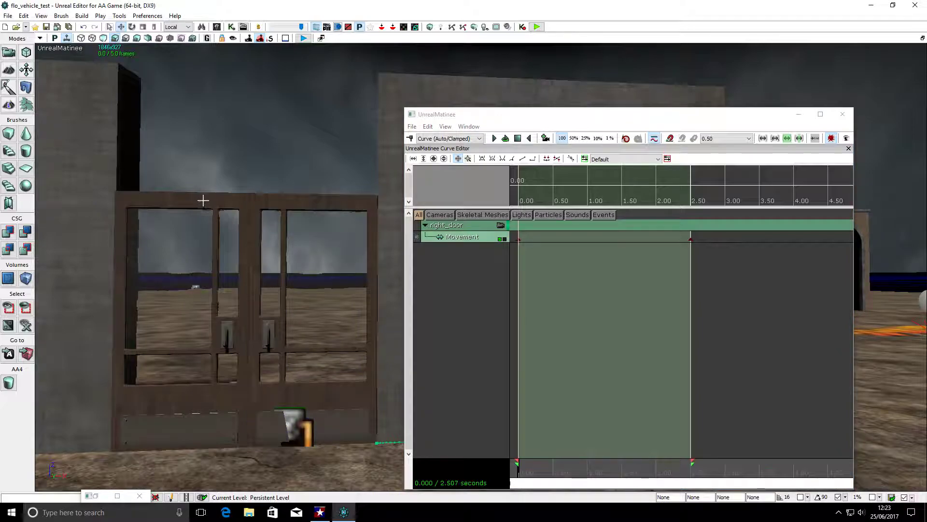
left_click(203, 201)
right_click(457, 254)
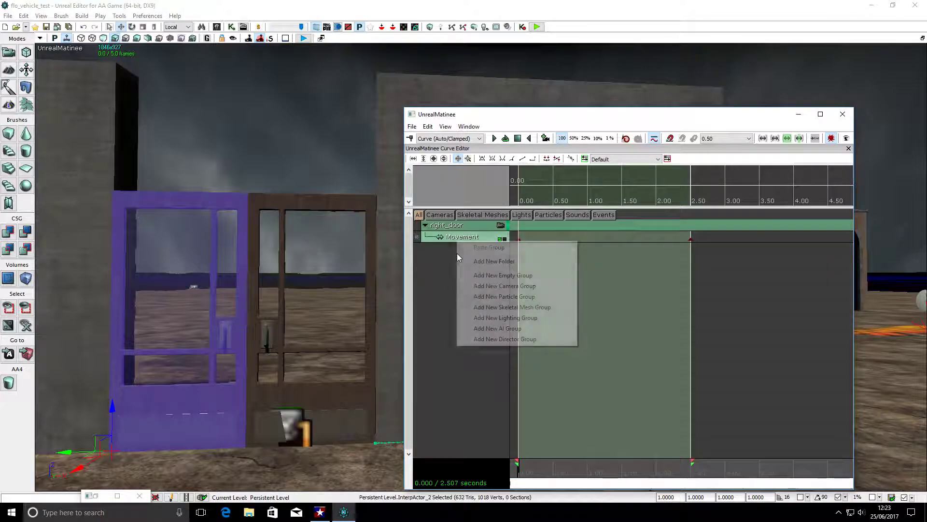
left_click(516, 275)
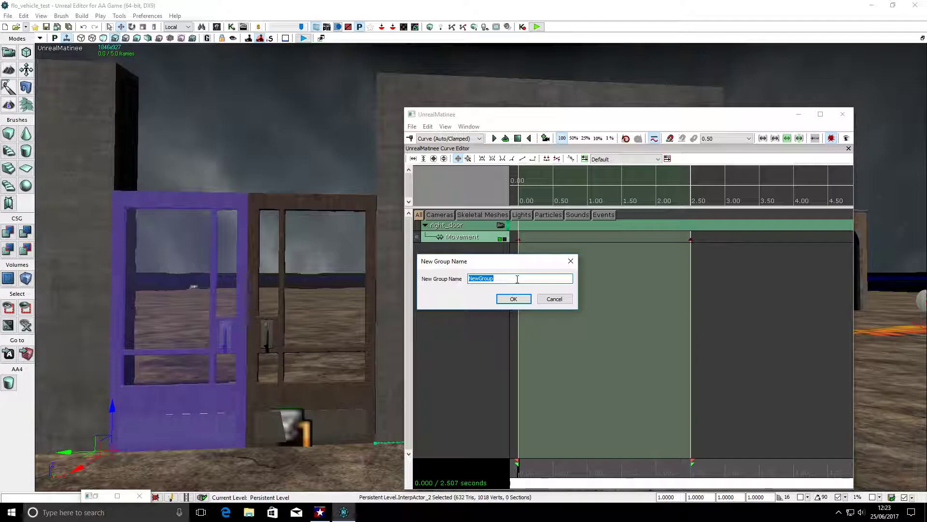
type("LEFT DOOR")
left_click(513, 298)
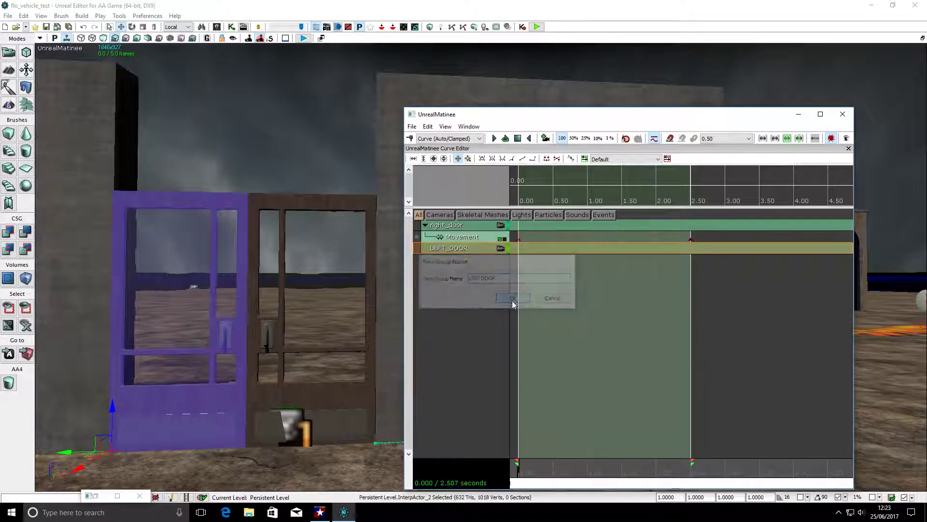
right_click(463, 249)
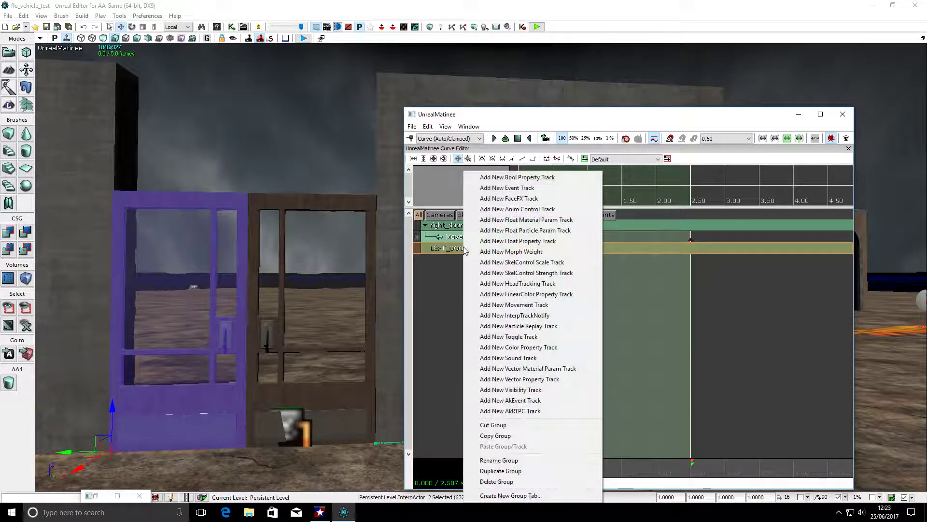
left_click(514, 306)
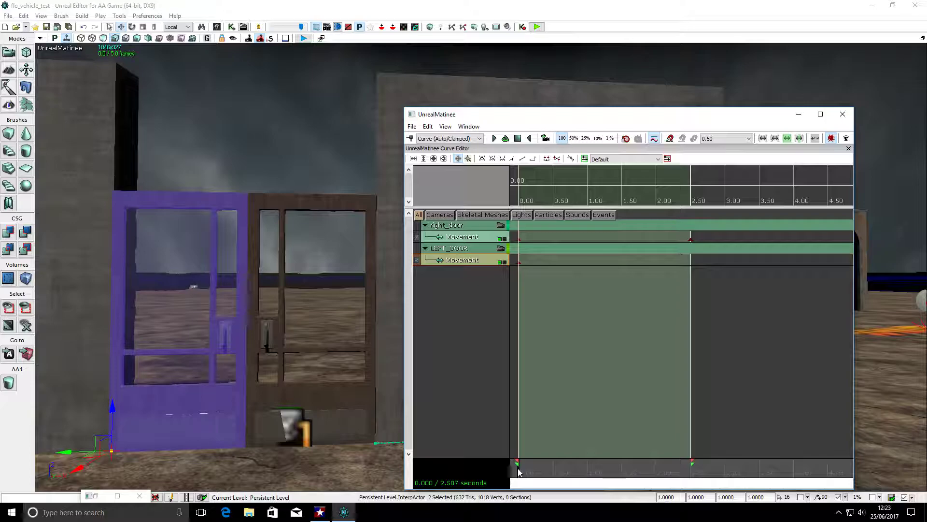
With the time at the sequence's end, slide the left door open away from the right one and key its Movement track.
left_click_drag(519, 471, 702, 478)
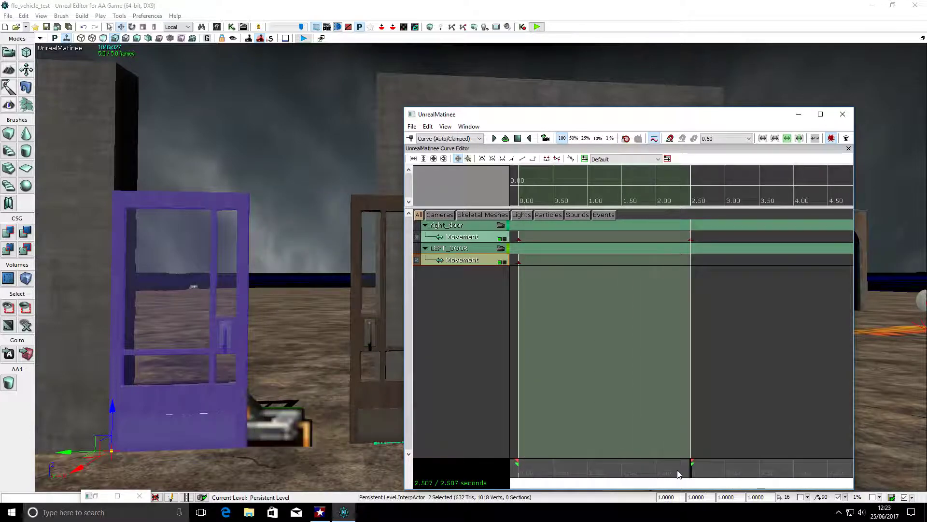
left_click_drag(290, 290, 290, 251)
left_click_drag(232, 396, 233, 416)
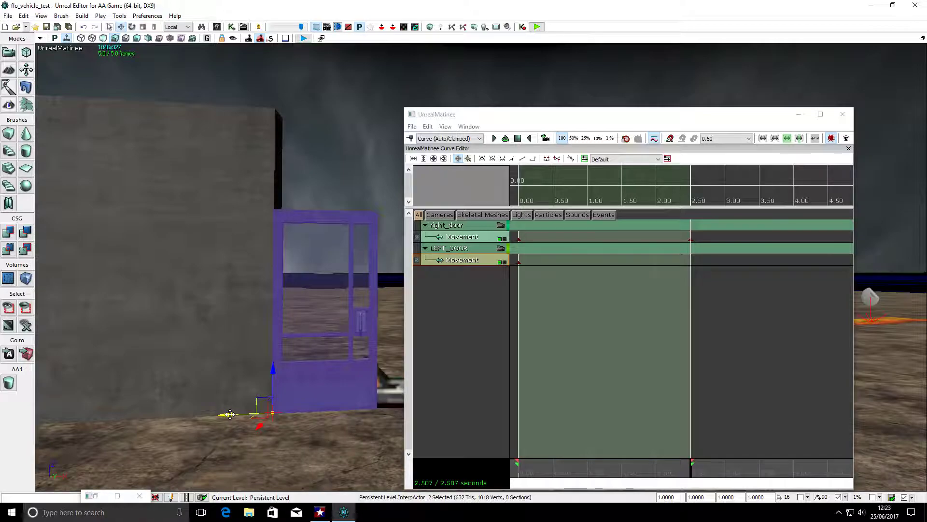
left_click_drag(228, 414, 140, 414)
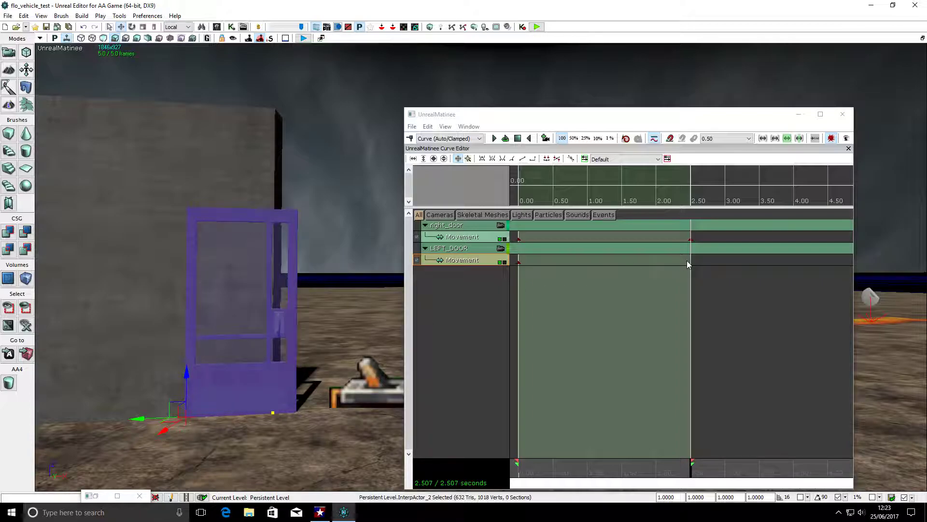
left_click(689, 264)
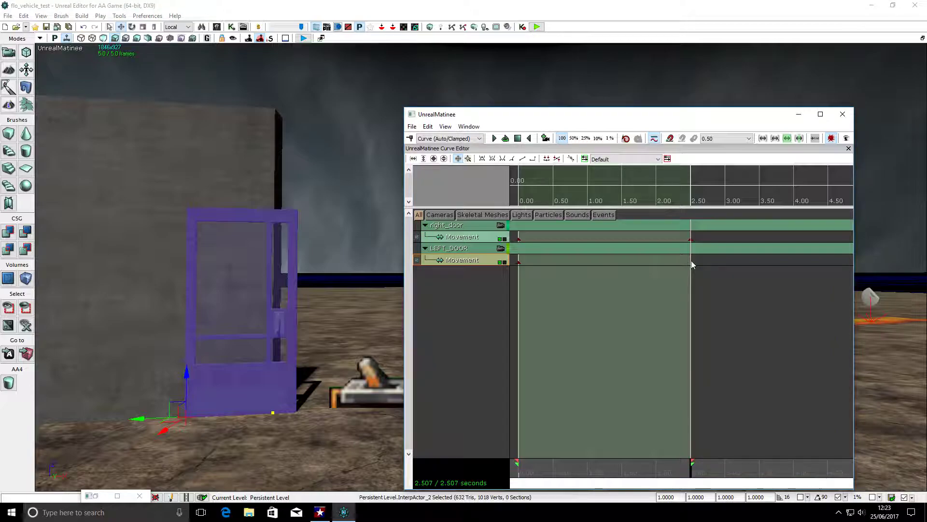
key("Return")
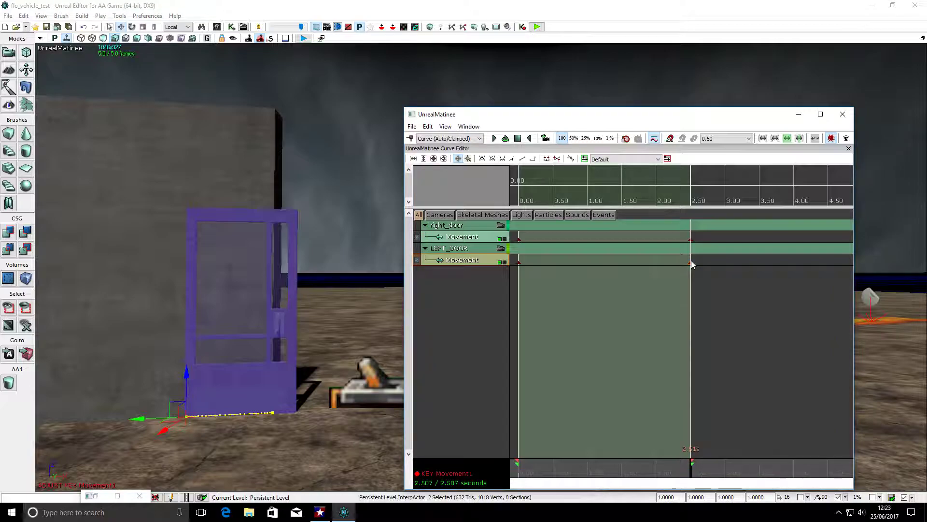
left_click(691, 262)
Play the Matinee from the start to preview both doors sliding apart, stop playback, and close the Matinee editor.
left_click_drag(520, 114, 644, 82)
left_click_drag(816, 440, 635, 451)
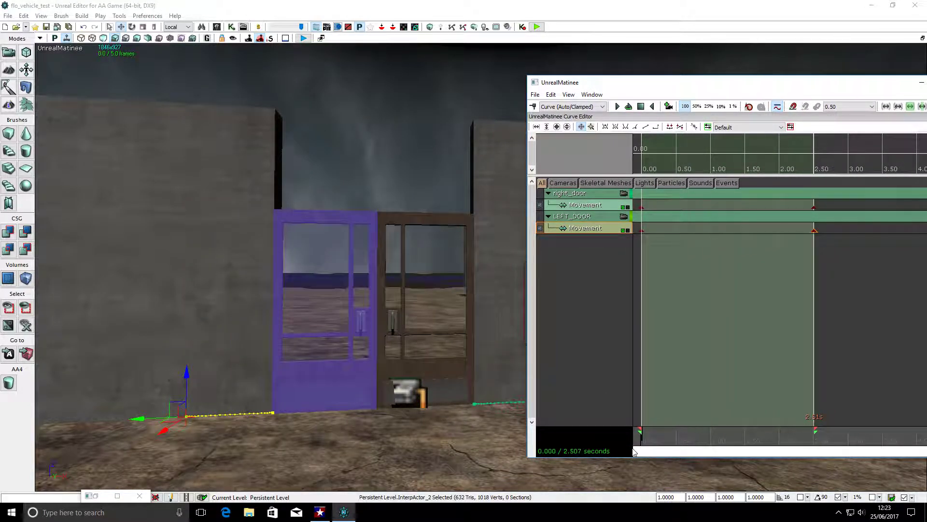
left_click(617, 107)
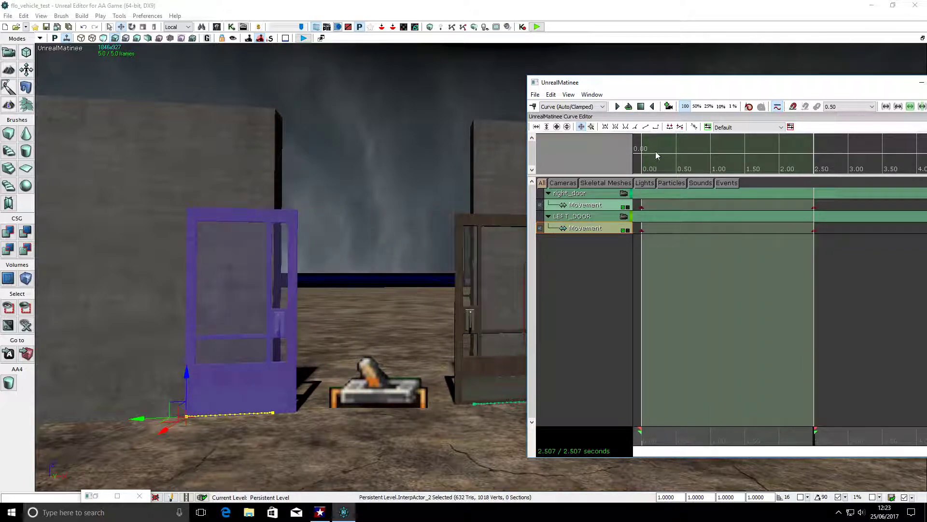
left_click(642, 110)
left_click(618, 106)
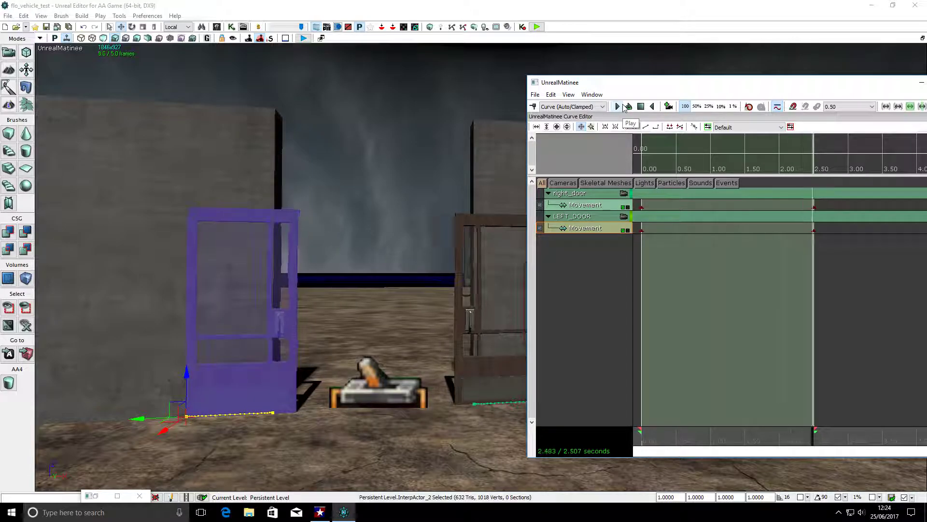
left_click(641, 110)
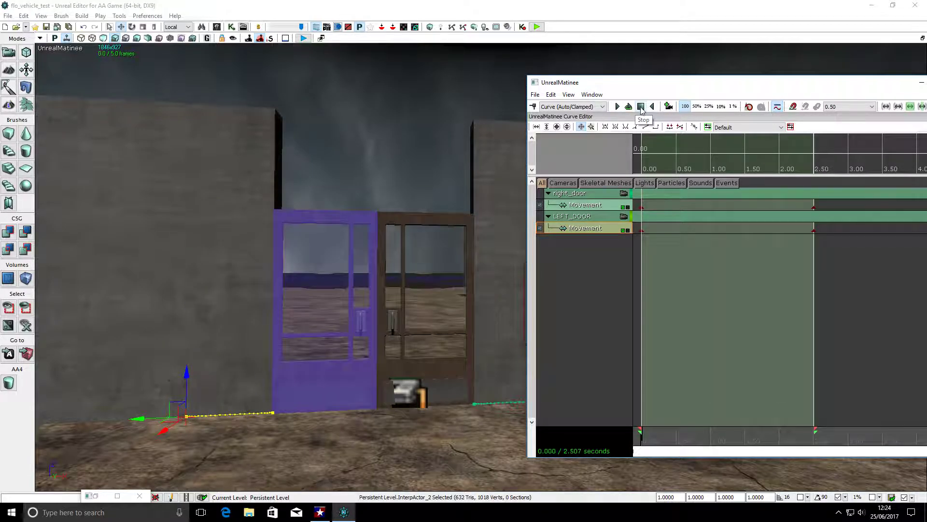
left_click_drag(789, 83, 596, 80)
left_click(744, 76)
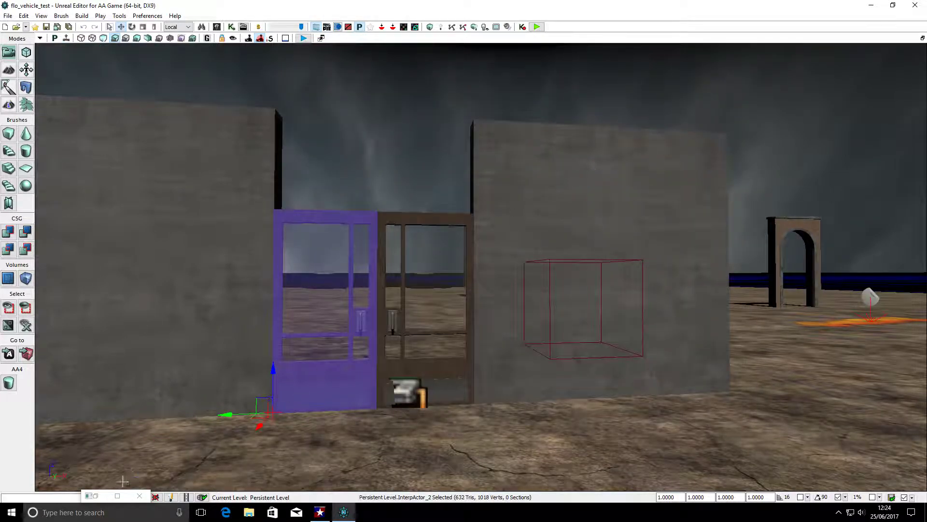
Link the Trigger_0 Touch event's Touched output to the Matinee's Play input, and set the event's Max Trigger Count and Re Trigger Delay to 0.
left_click(118, 495)
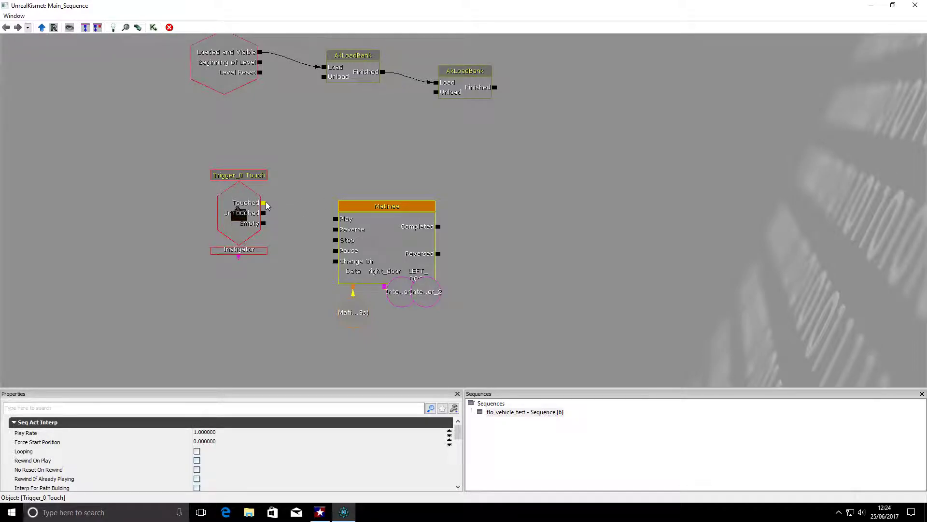
left_click_drag(264, 203, 335, 219)
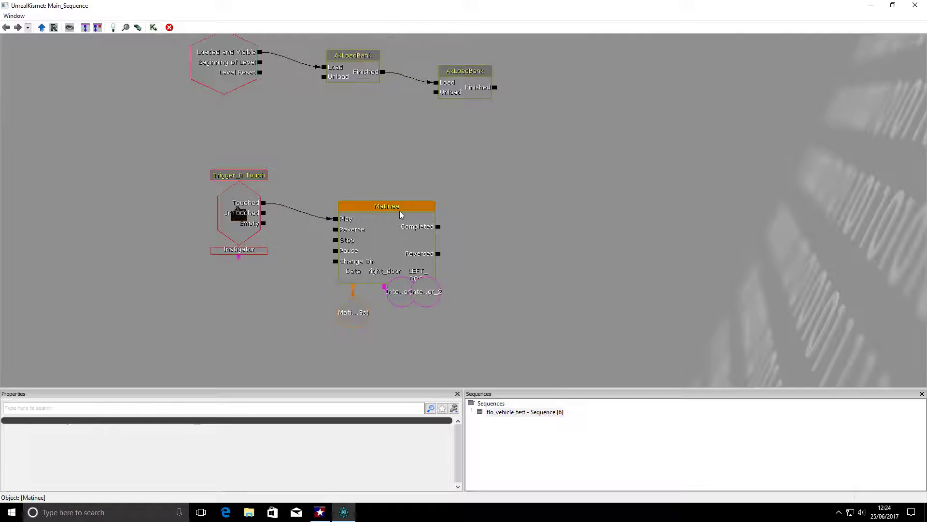
left_click(253, 209)
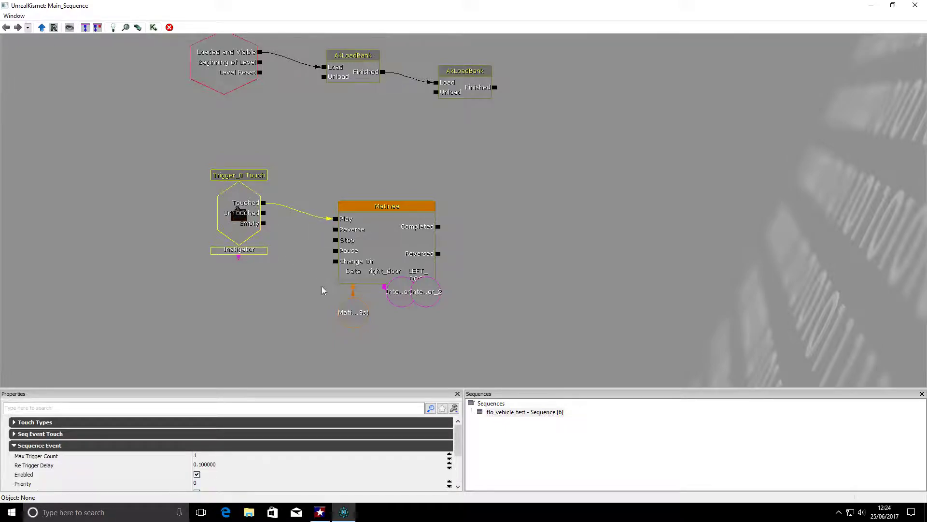
scroll(427, 428, "down", 2)
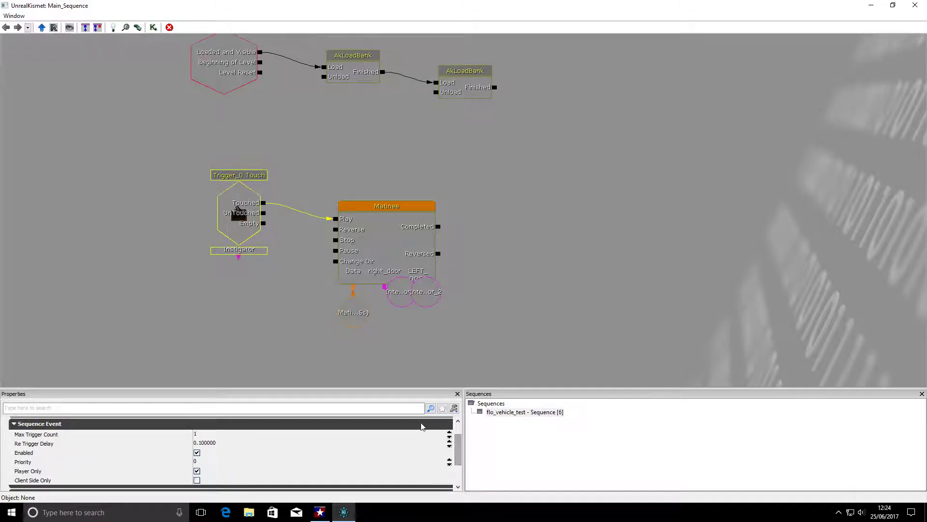
left_click(200, 434)
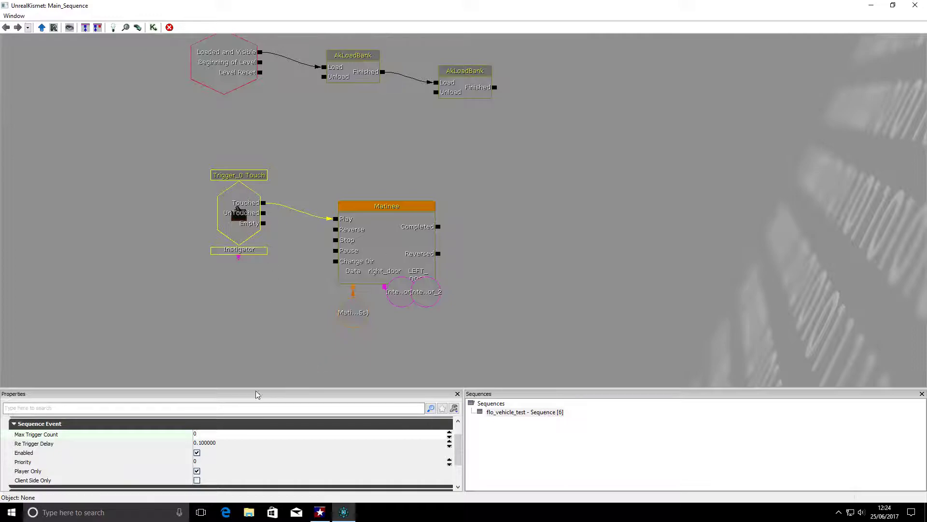
left_click(204, 443)
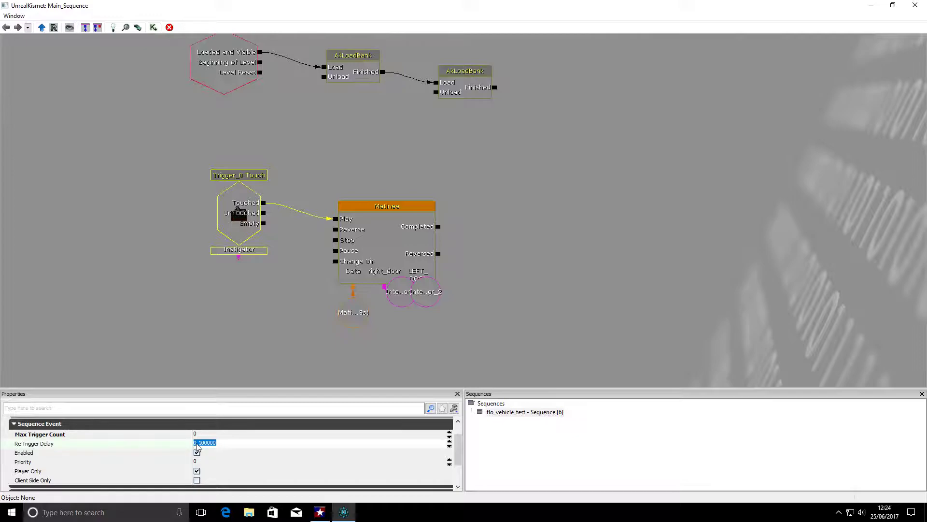
type("0")
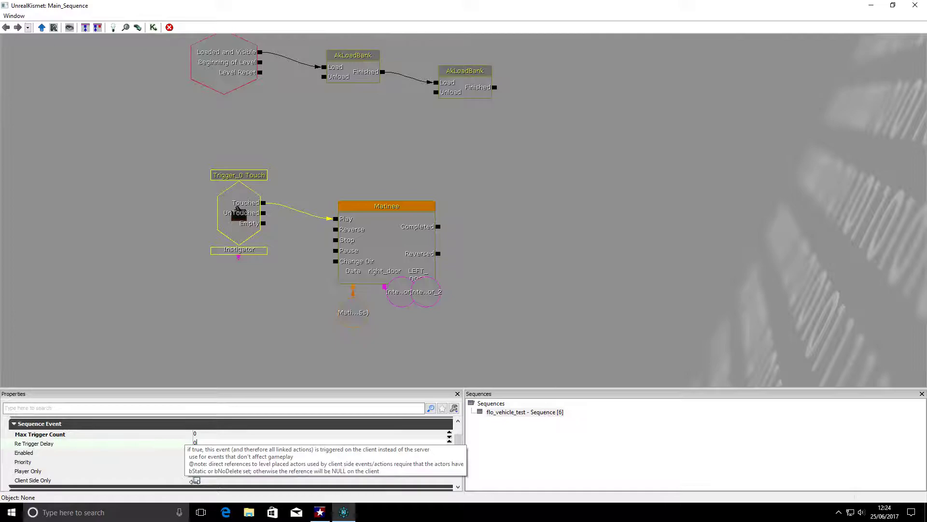
left_click(483, 333)
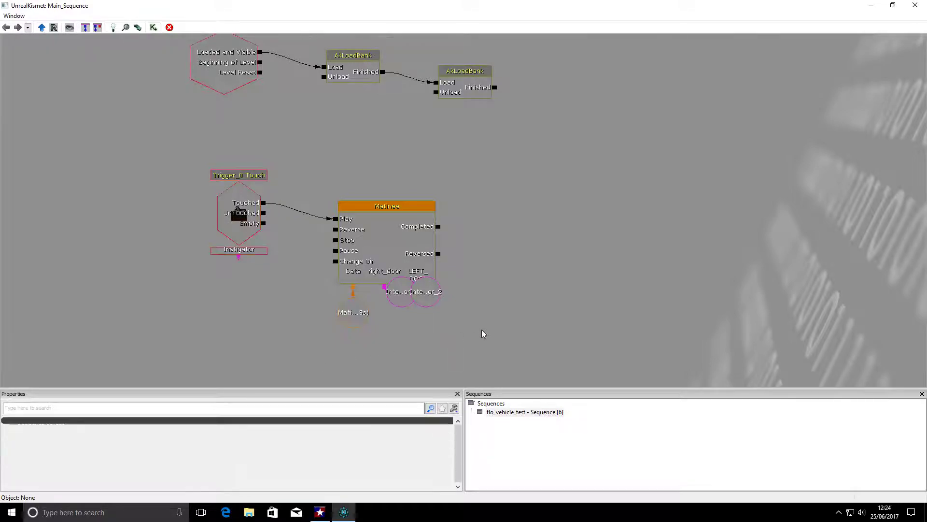
Link the Matinee's Completed output to its Reverse input with an activate delay of 2.5, and close Kismet.
left_click(387, 241)
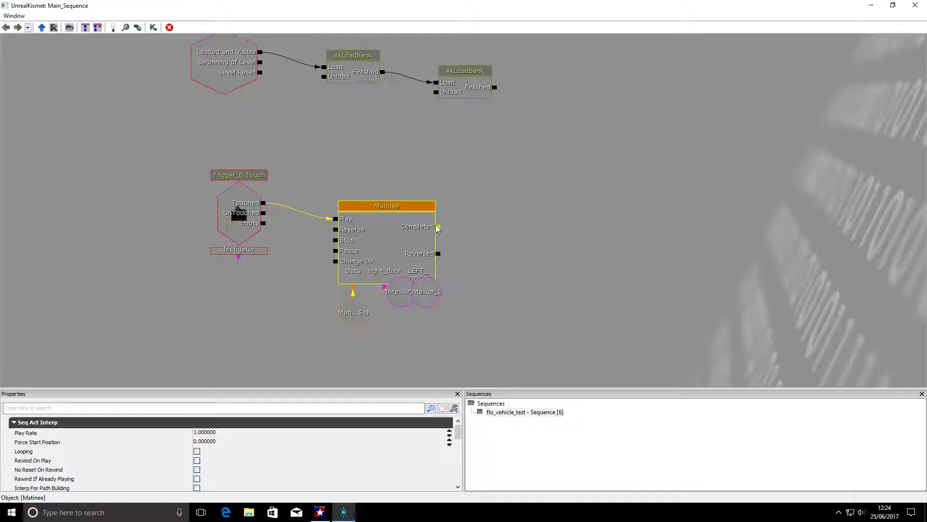
left_click_drag(438, 227, 334, 230)
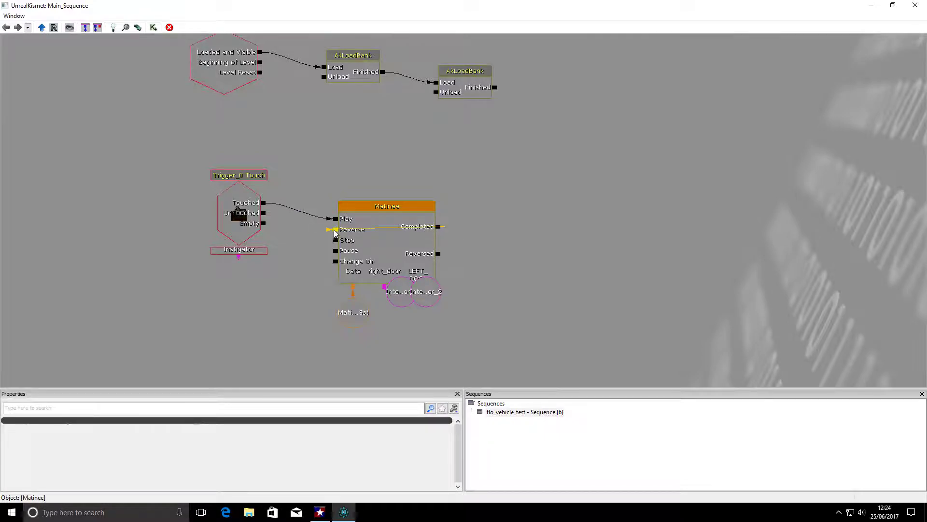
right_click(440, 228)
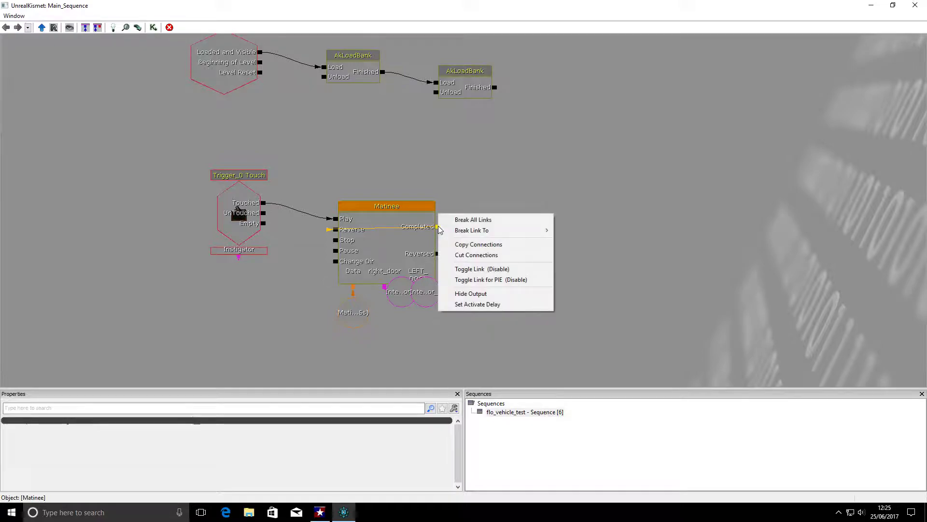
left_click(486, 304)
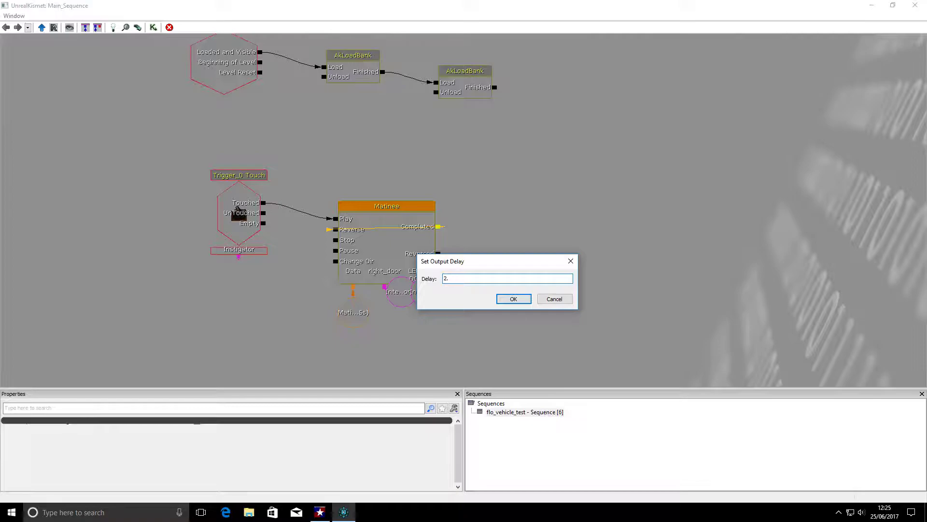
left_click(513, 299)
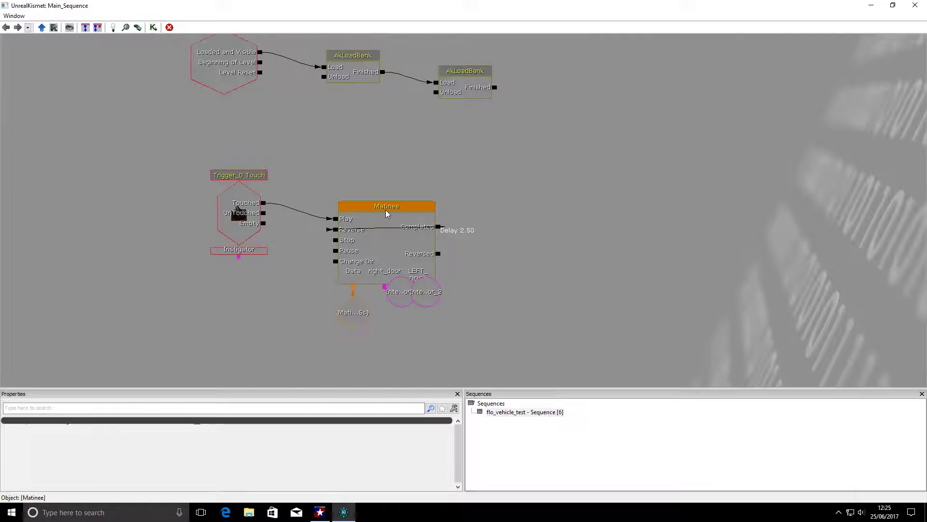
left_click(915, 5)
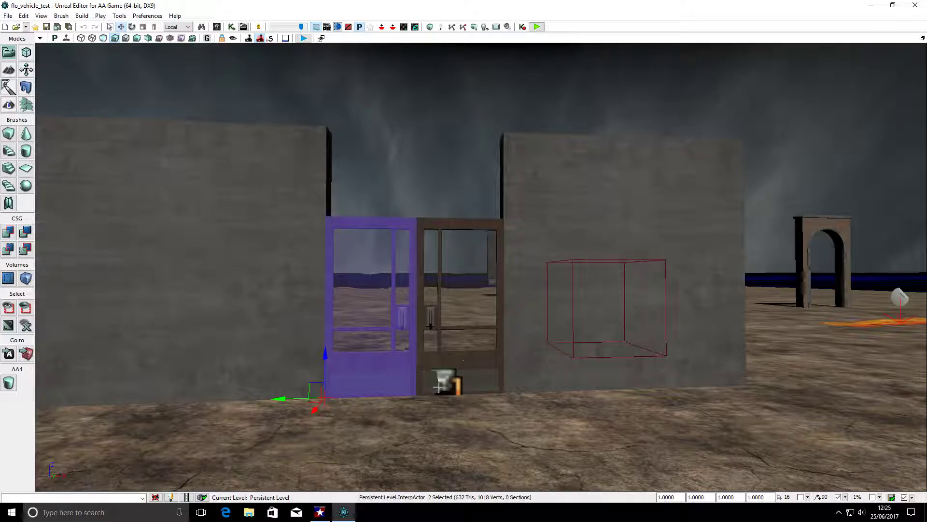
Start playing the level in the editor viewport from in front of the double doors.
mouse_move(481, 381)
left_mouse_down()
mouse_move(488, 362)
mouse_move(476, 404)
mouse_move(486, 371)
left_mouse_up()
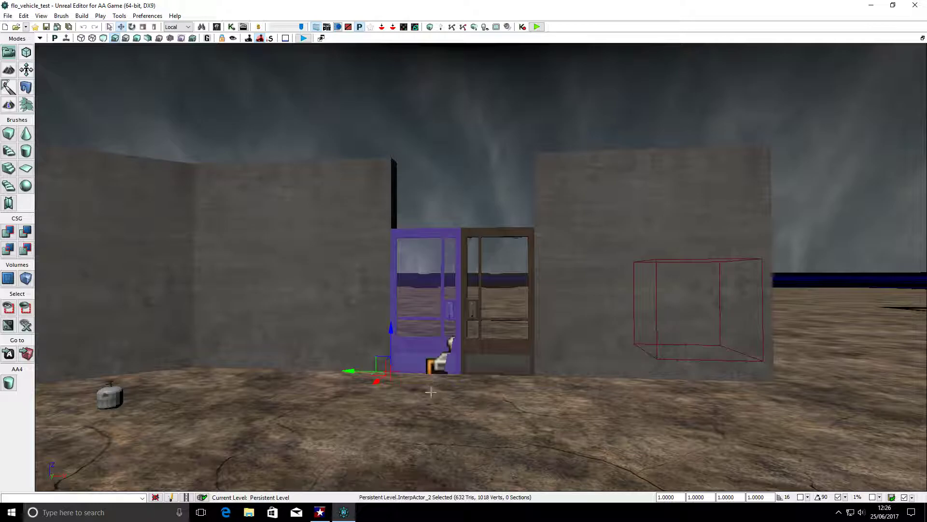
left_click_drag(439, 425, 420, 430)
right_click(423, 430)
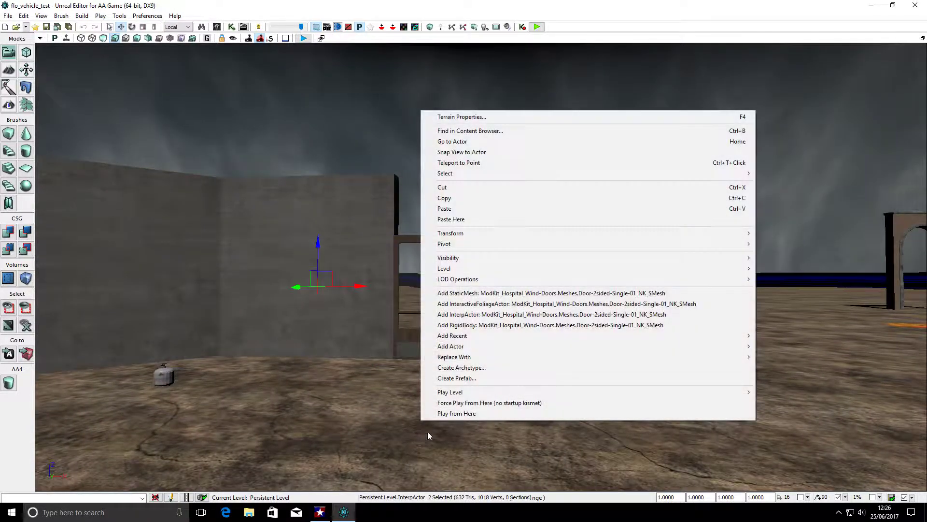
mouse_move(652, 392)
left_click(792, 392)
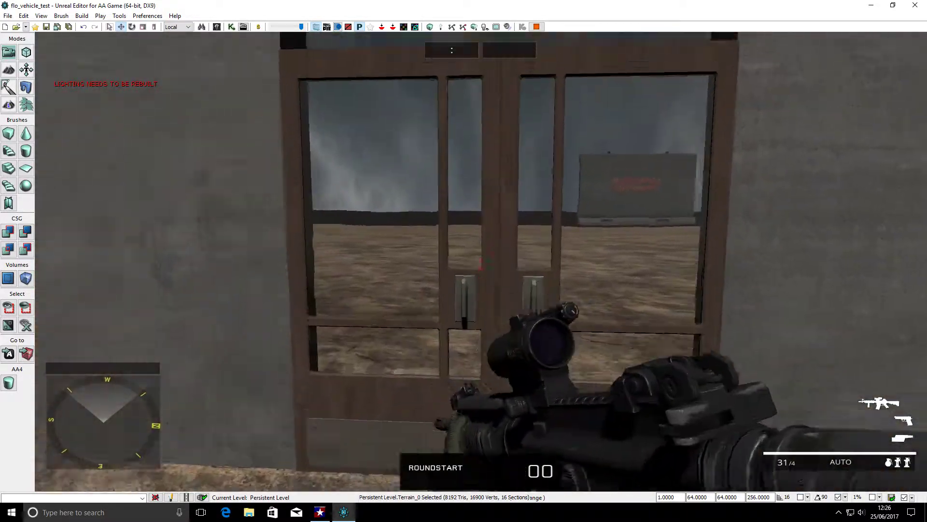
Walk through the doorway from both sides to test the doors opening and closing, and exit the game.
key("w")
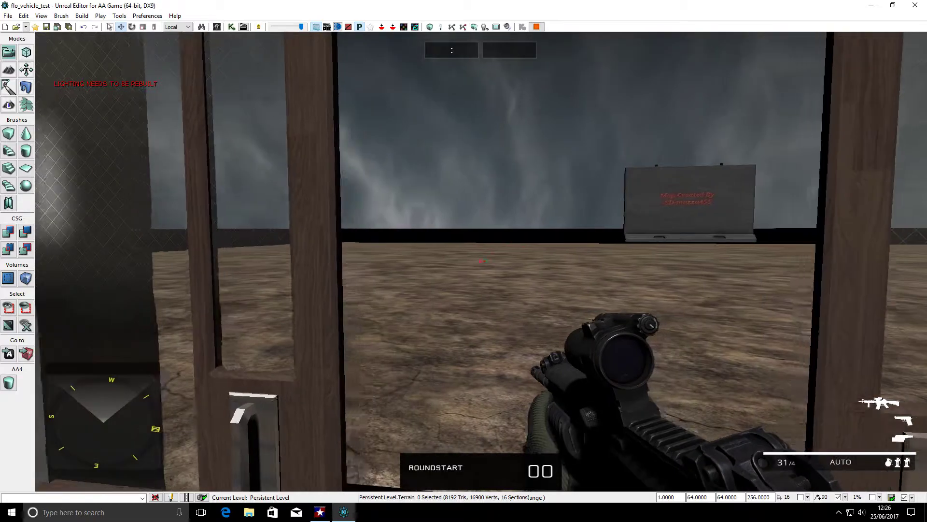
key("w")
key("w")
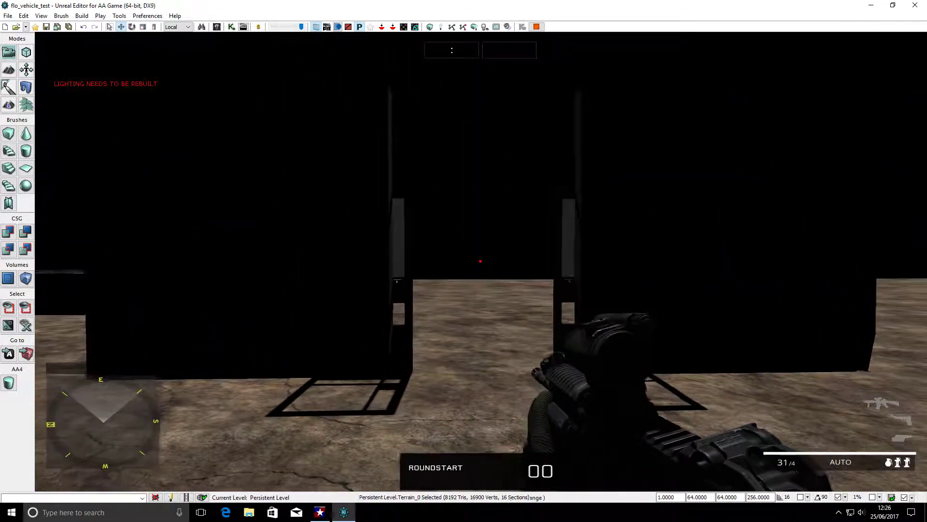
key("w")
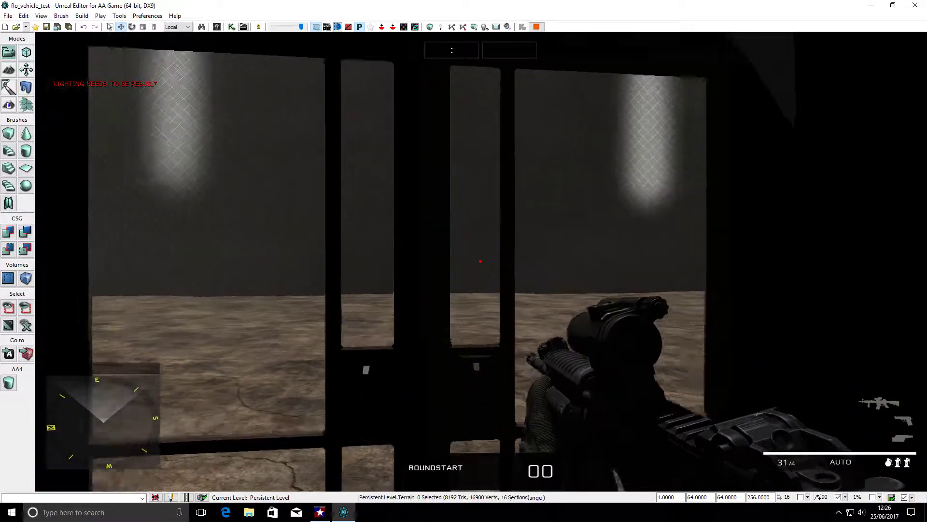
key("w")
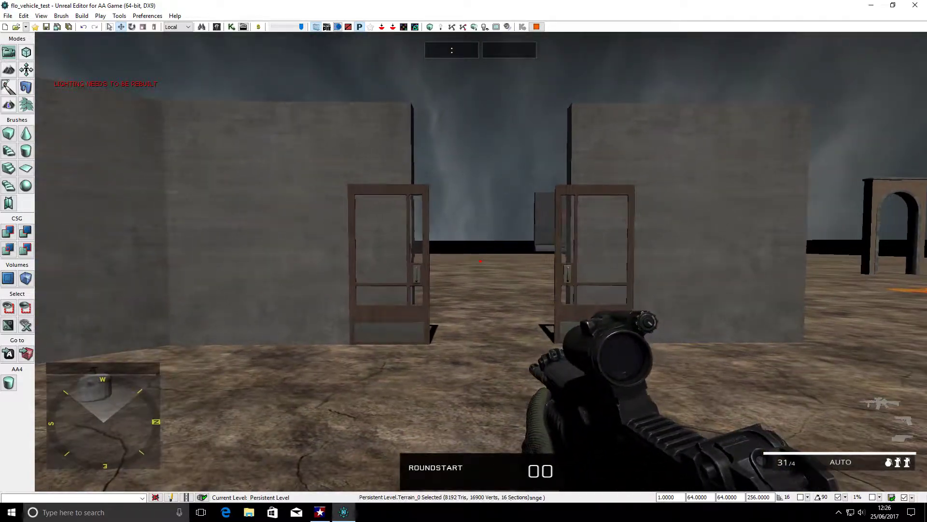
key("s")
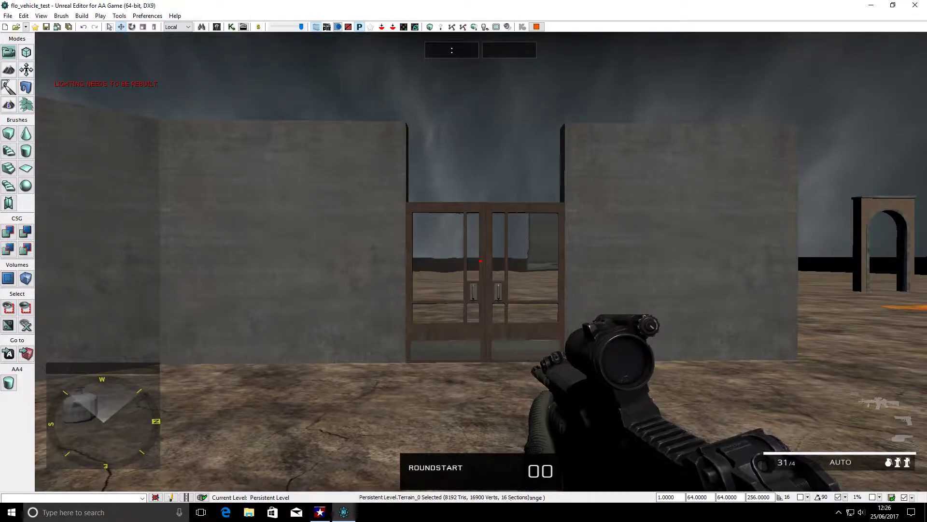
key("Escape")
left_click(211, 283)
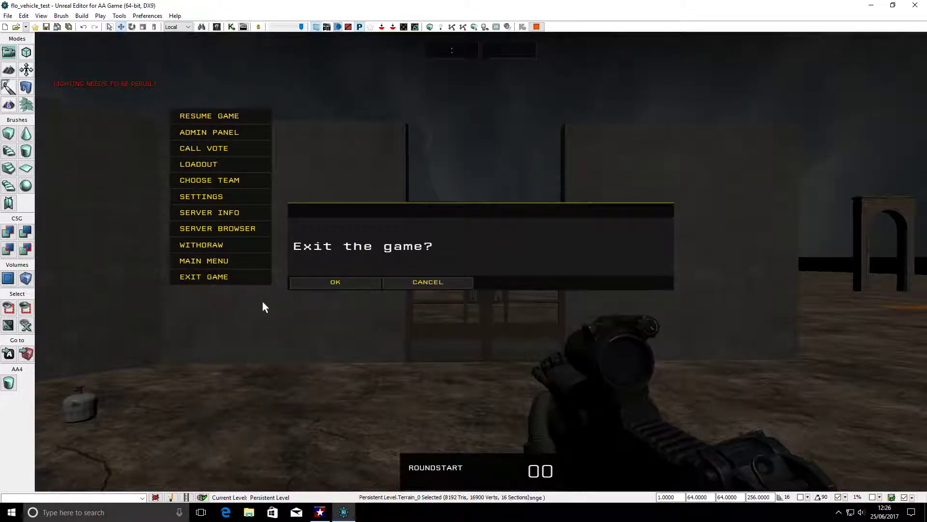
left_click(292, 287)
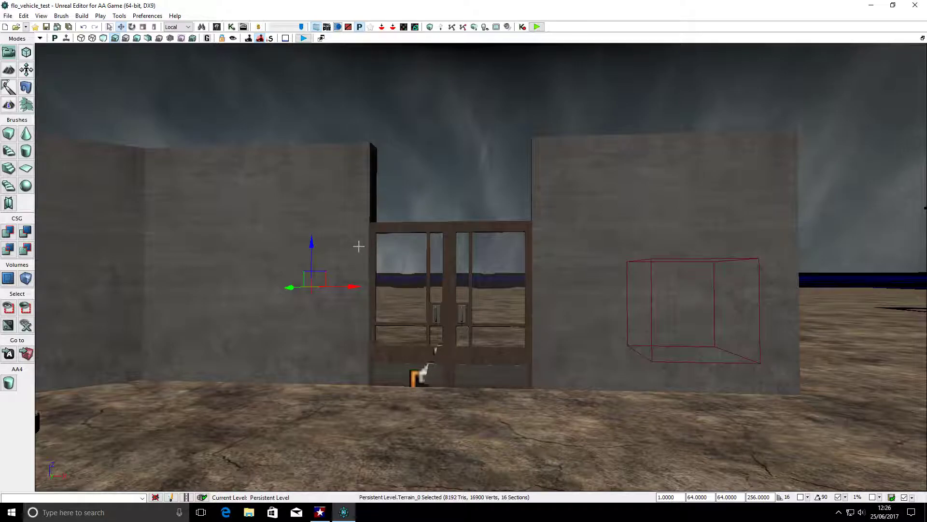
Open the Content Browser, filter the packages by flo, and show the contents of the flo_vehicle_test package.
scroll(356, 244, "up", 3)
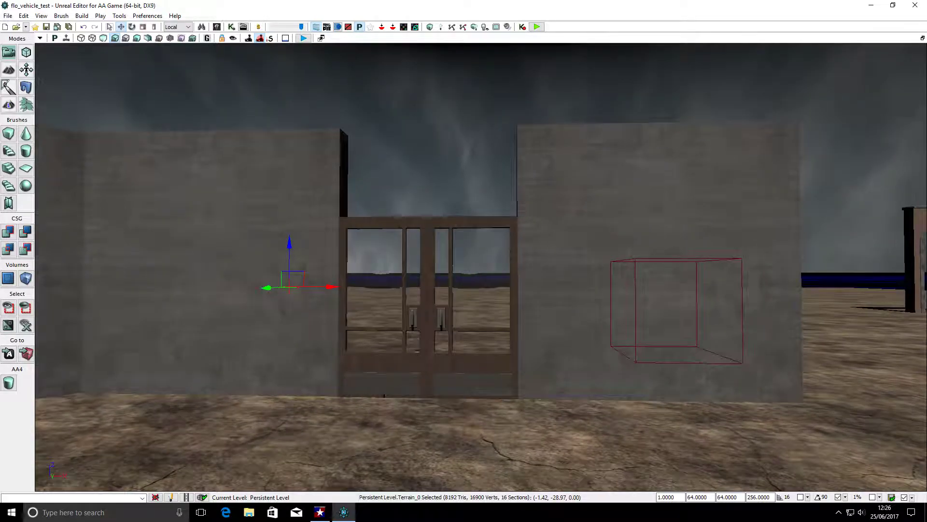
left_click(23, 15)
mouse_move(41, 16)
mouse_move(73, 27)
left_click(237, 28)
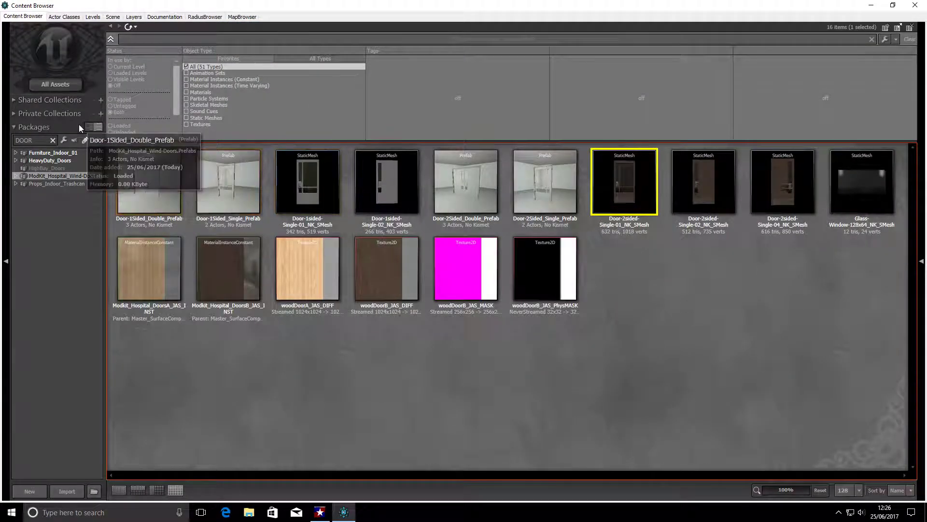
left_click(53, 140)
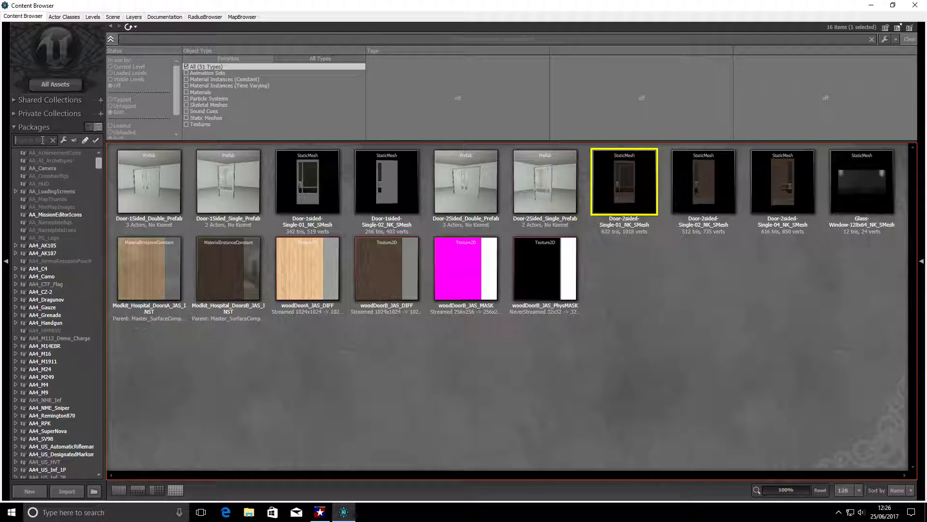
type("flo")
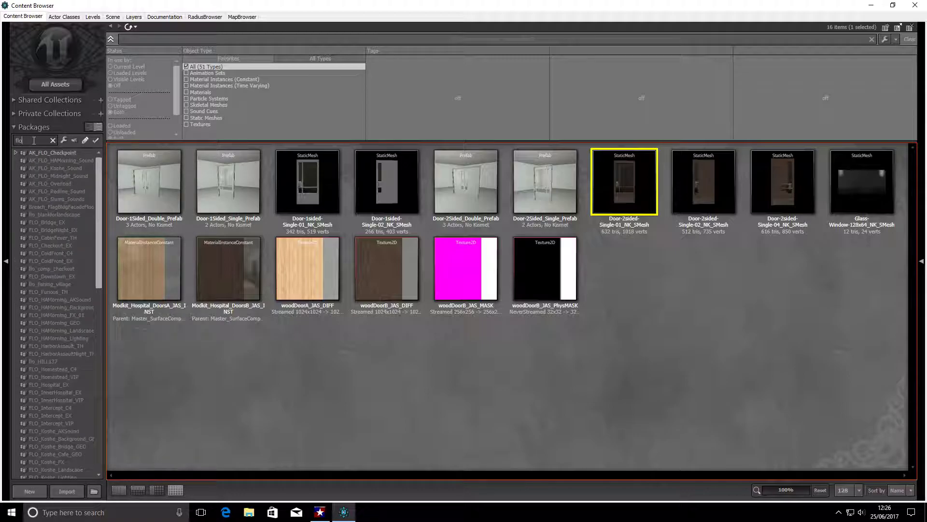
scroll(92, 195, "down", 20)
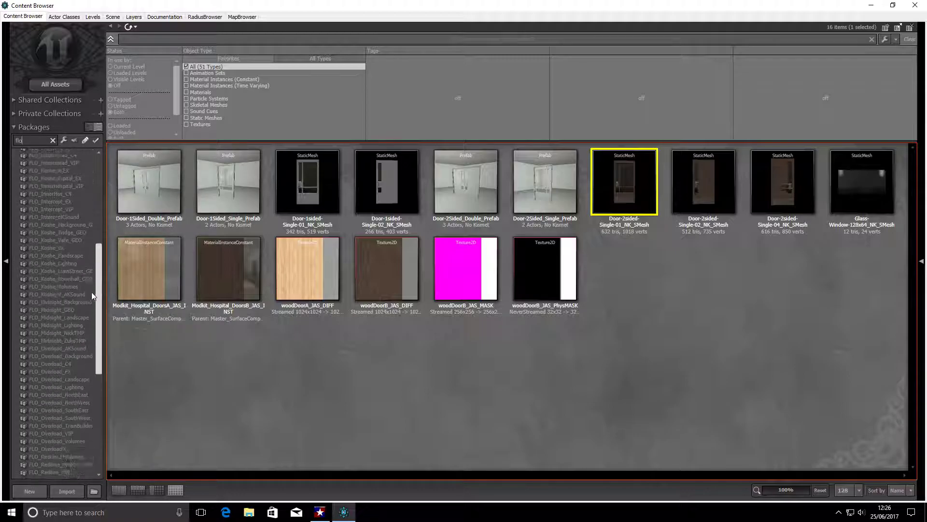
scroll(88, 365, "down", 3)
left_click(59, 443)
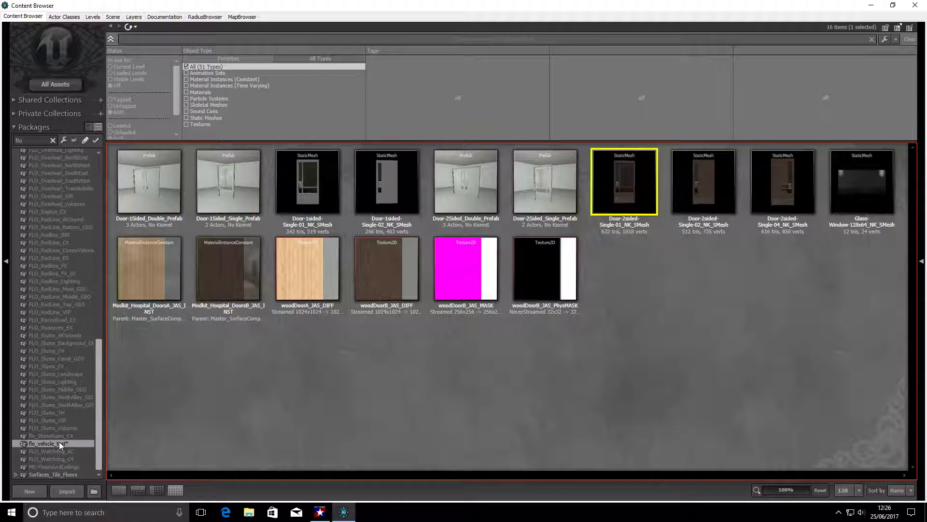
mouse_move(364, 186)
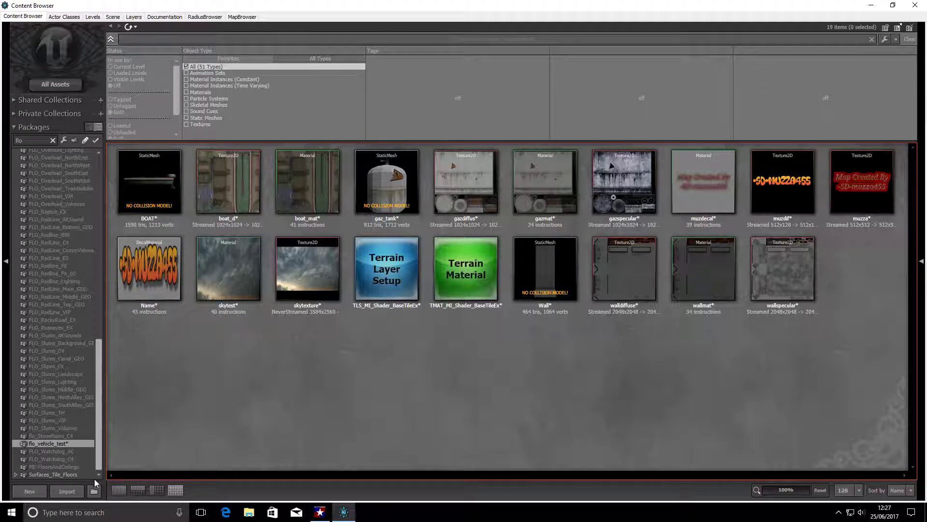
Choose the slidingdoor1 sound file from the Desktop's muzzas stuff folder for import into the flo_vehicle_test package.
left_click(80, 491)
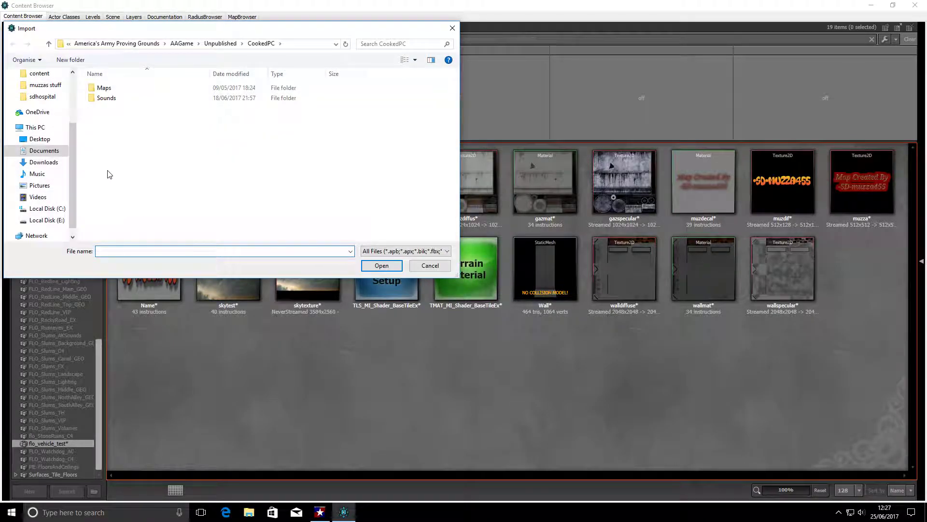
left_click(44, 139)
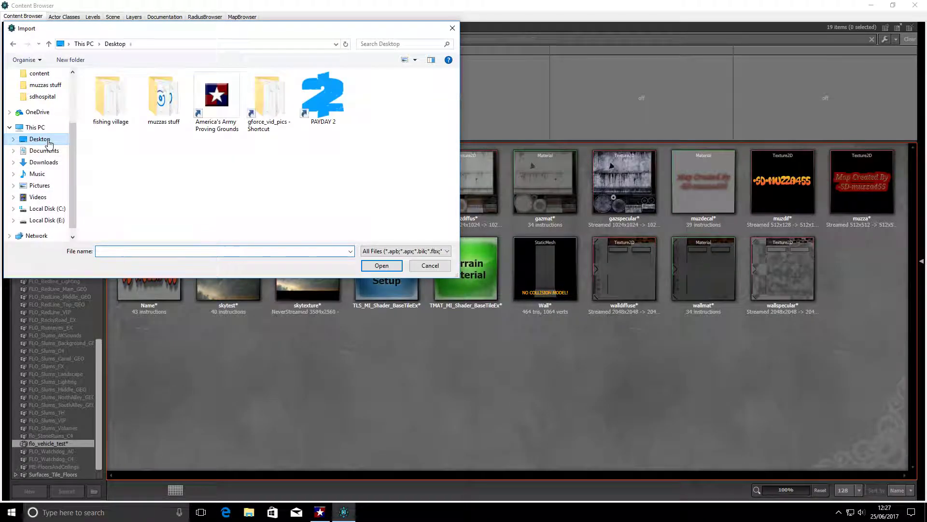
double_click(157, 99)
scroll(253, 128, "down", 2)
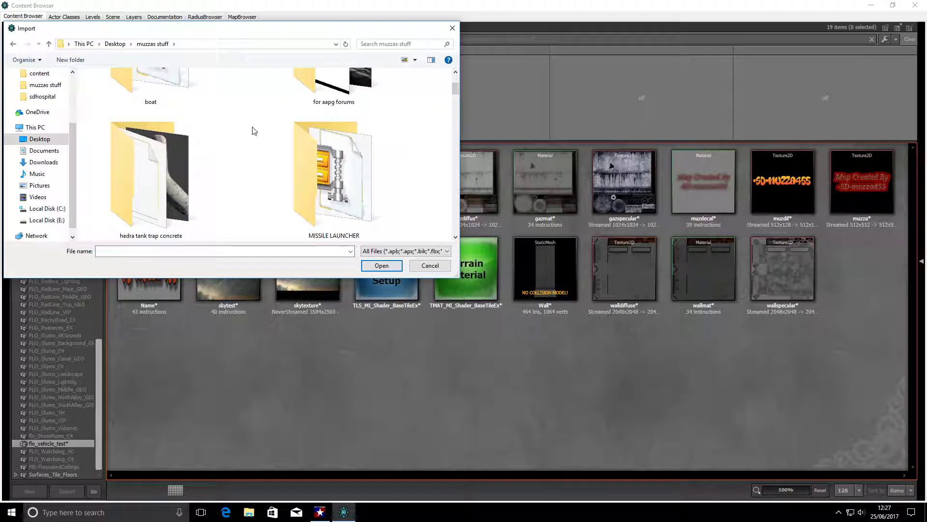
scroll(253, 131, "down", 2)
scroll(254, 133, "down", 2)
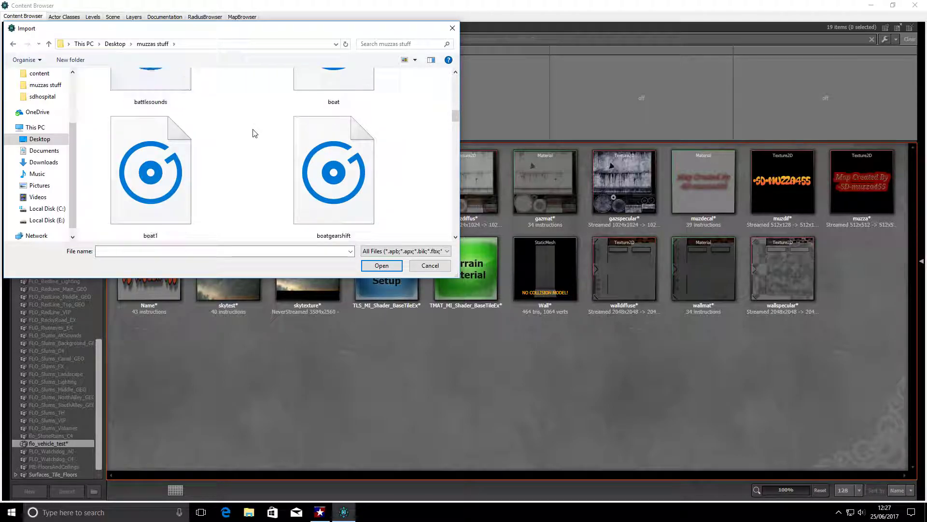
scroll(253, 131, "down", 2)
scroll(254, 131, "down", 2)
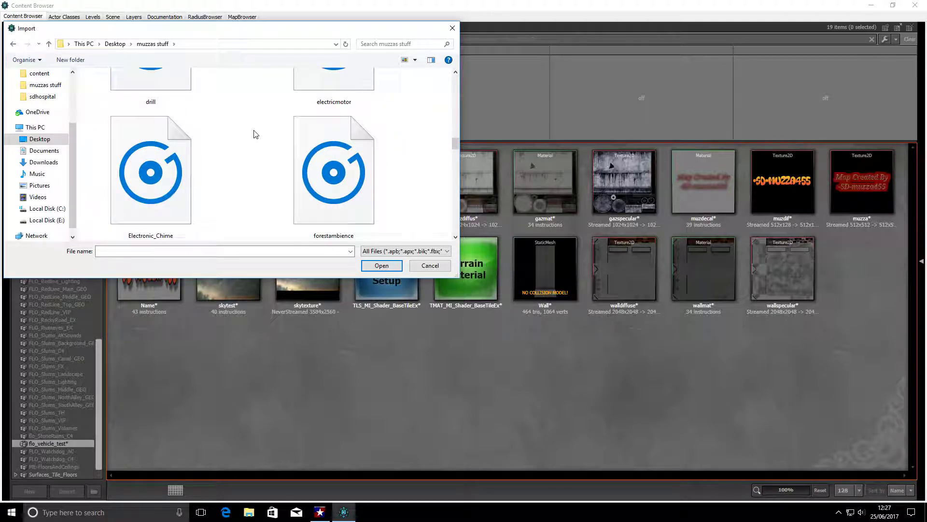
scroll(256, 133, "down", 4)
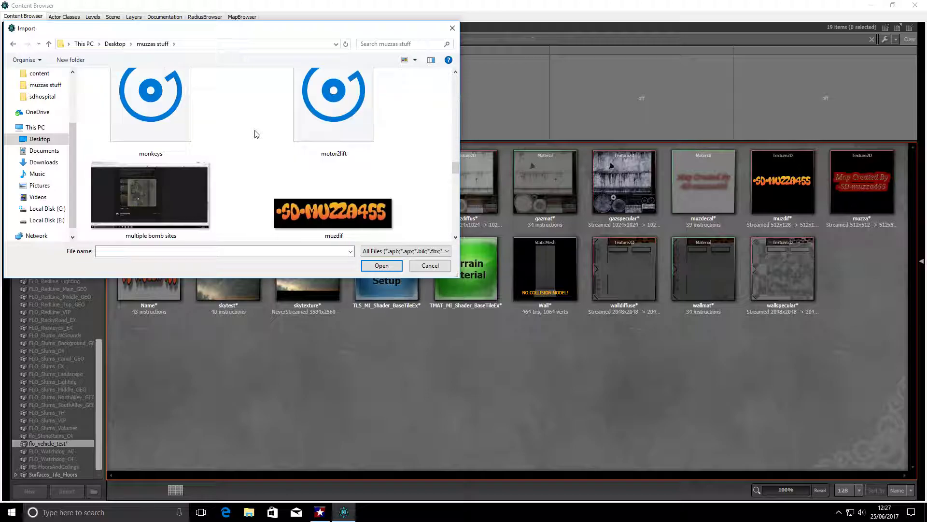
scroll(257, 136, "down", 3)
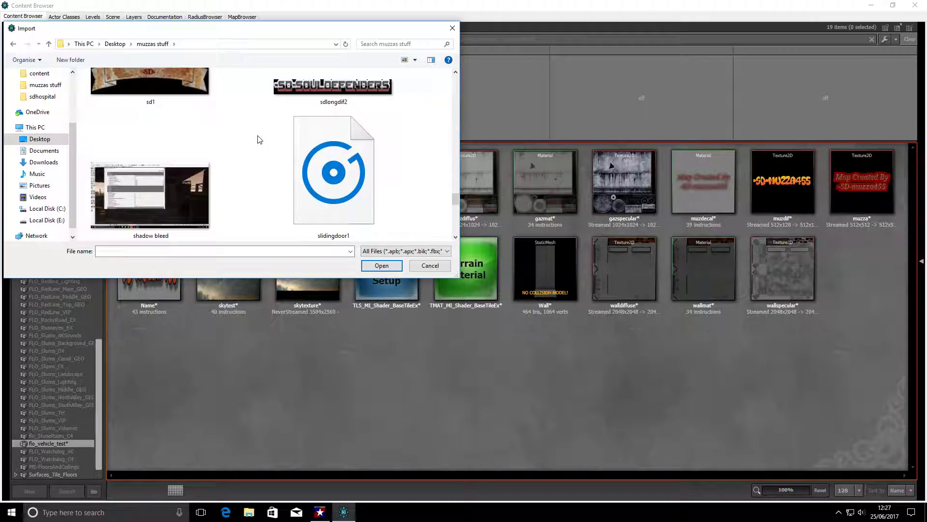
scroll(260, 140, "down", 2)
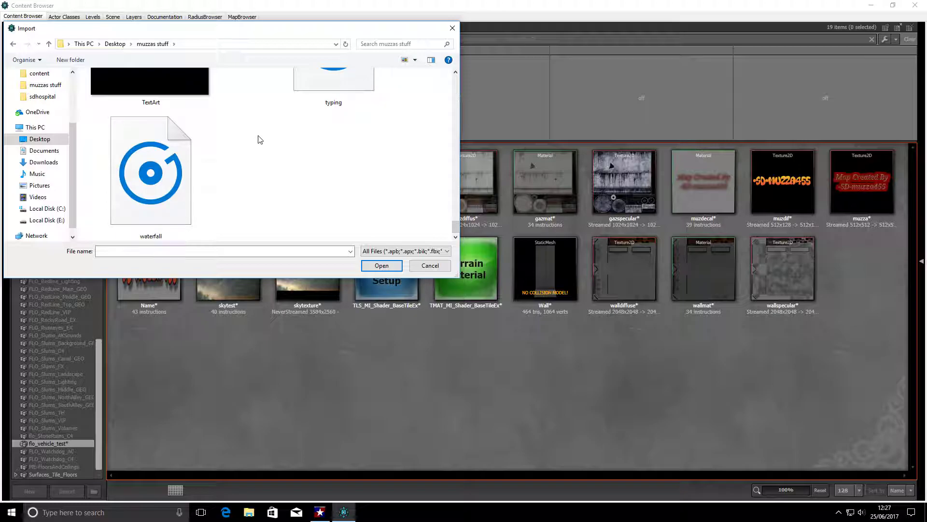
scroll(260, 139, "up", 3)
scroll(260, 140, "down", 1)
scroll(260, 140, "up", 1)
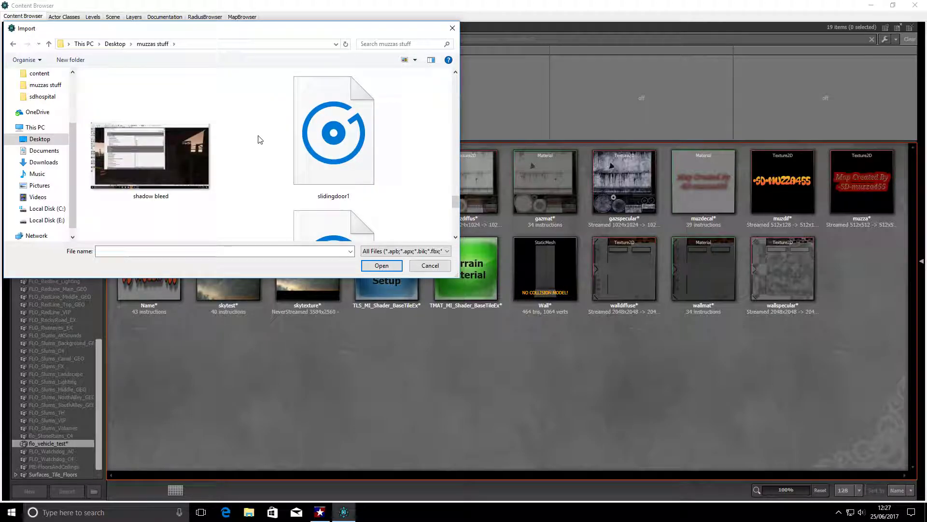
left_click(352, 137)
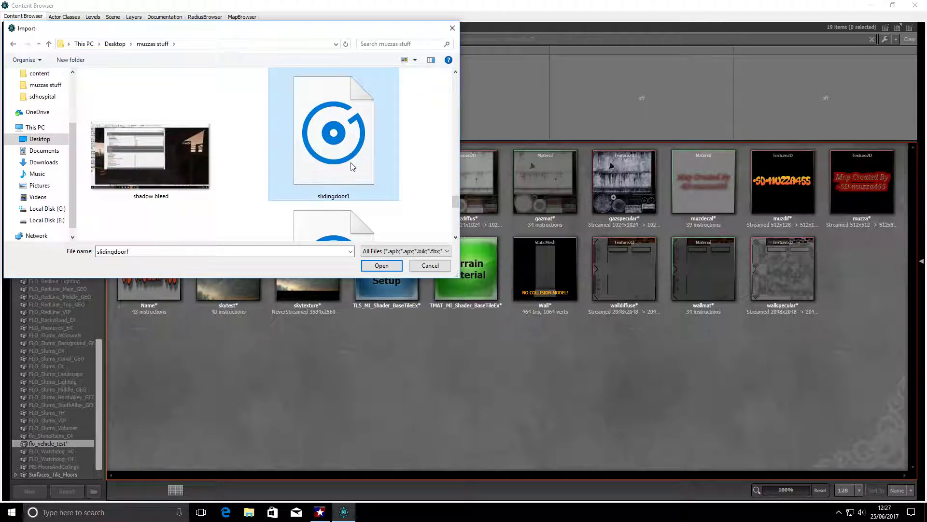
left_click(381, 265)
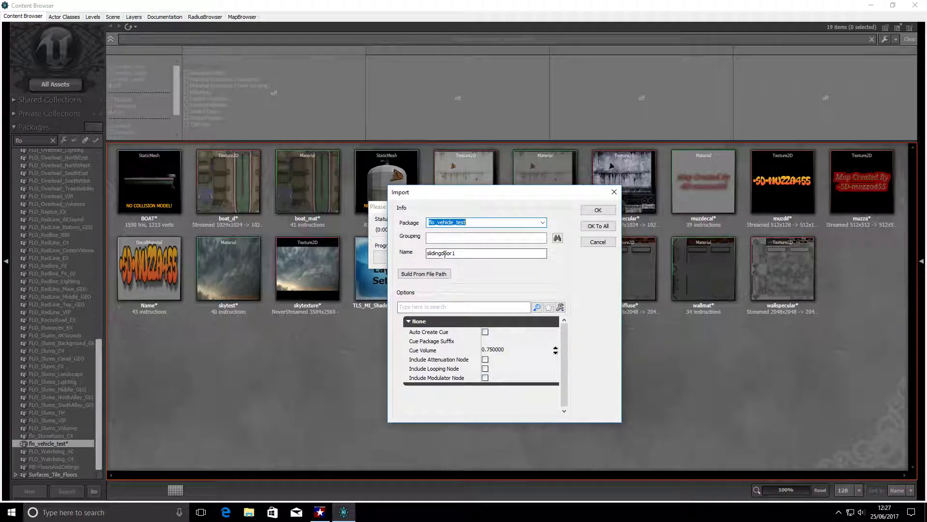
Import slidingdoor1 with Auto Create Cue, Include Attenuation Node and Include Modulator Node enabled.
left_click(485, 332)
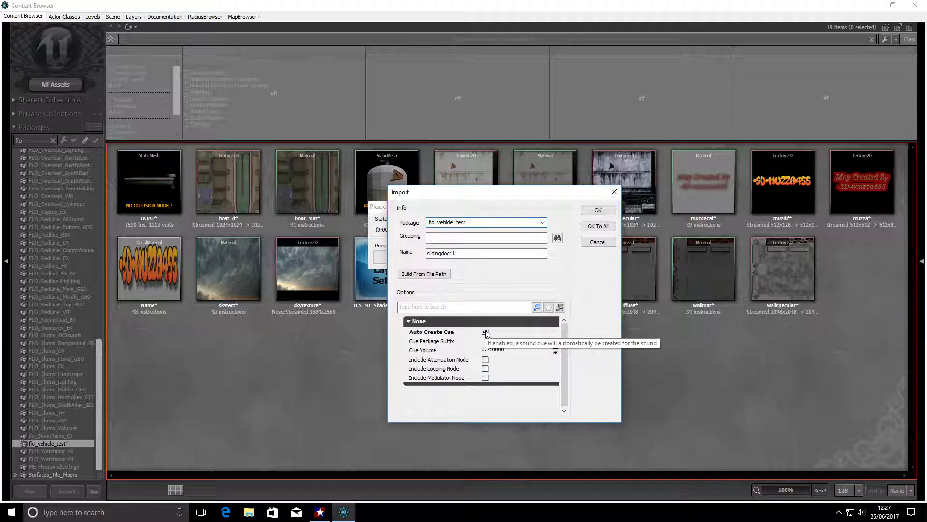
left_click(485, 361)
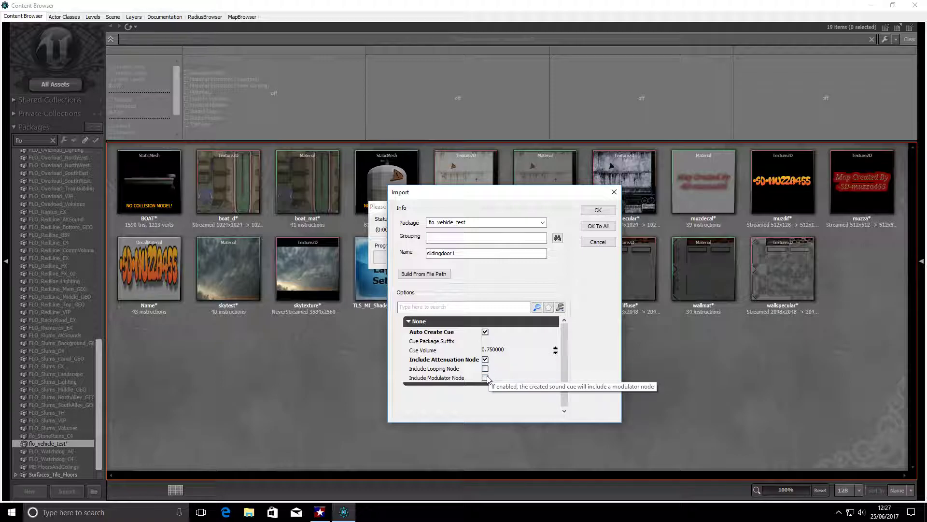
left_click(485, 377)
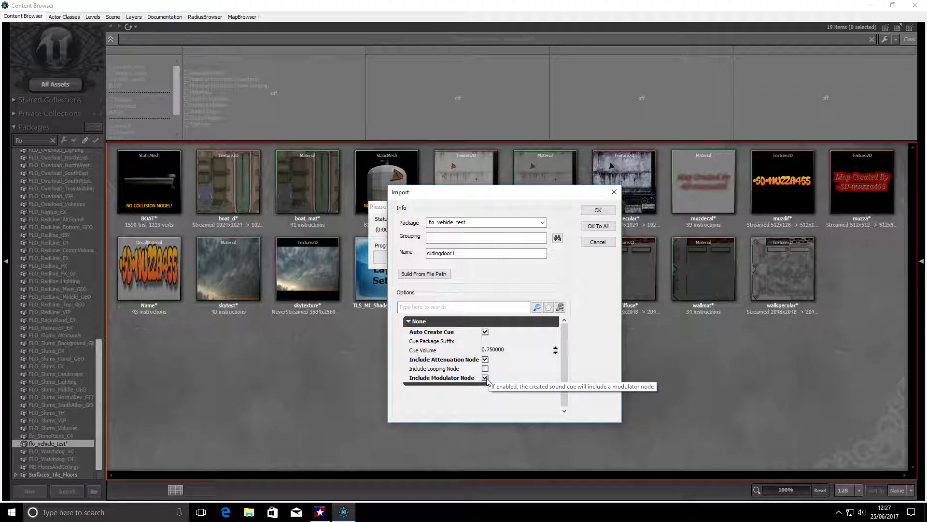
left_click(593, 226)
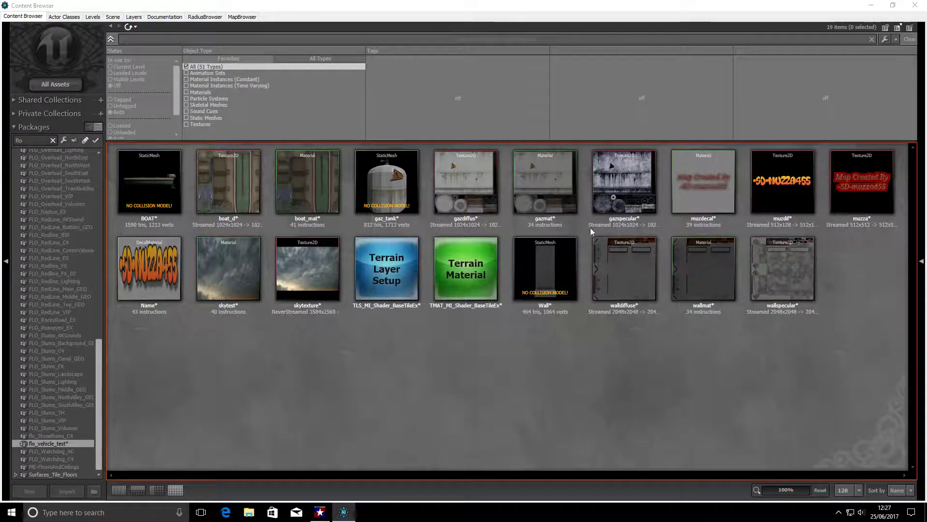
left_click(442, 343)
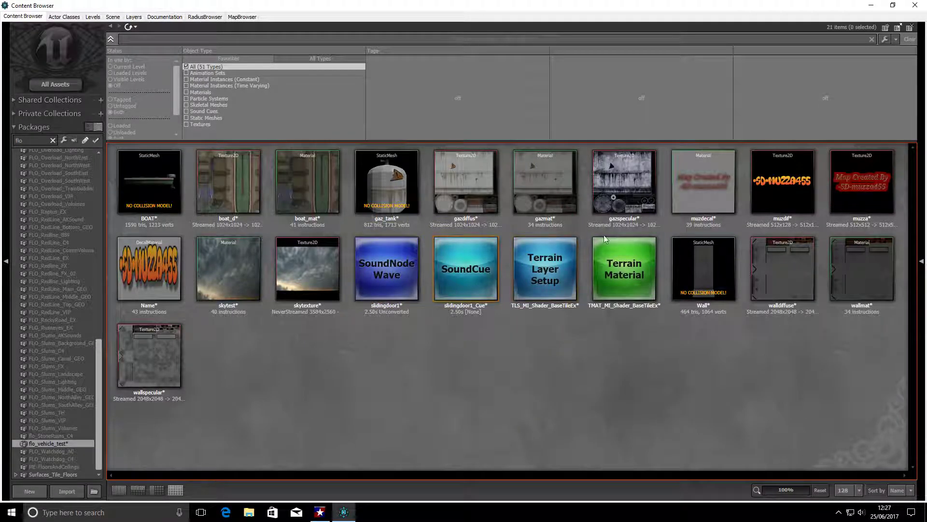
Return to the level editor and save the current level.
left_click(870, 6)
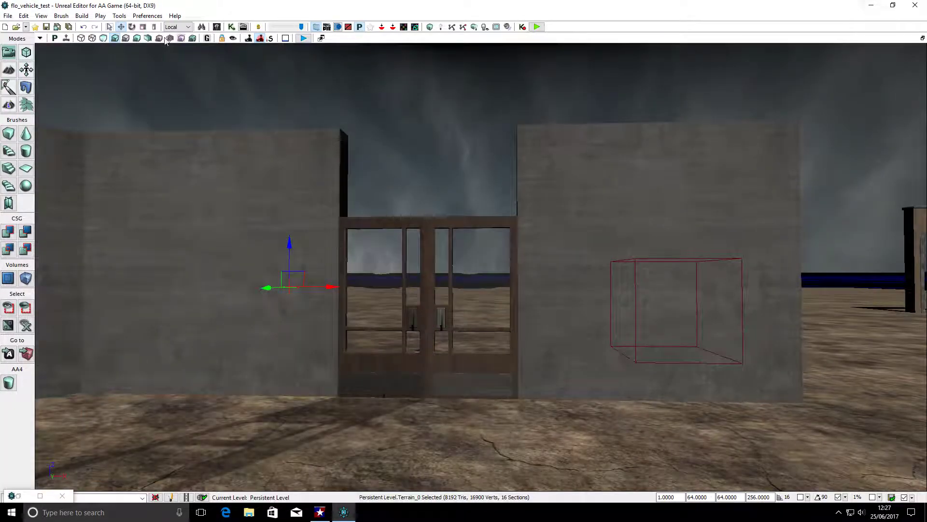
left_click(8, 16)
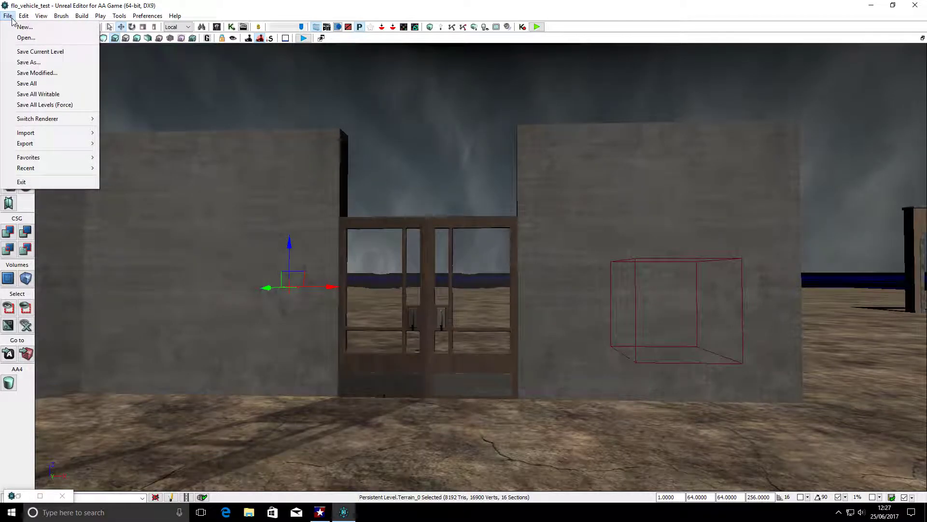
left_click(39, 52)
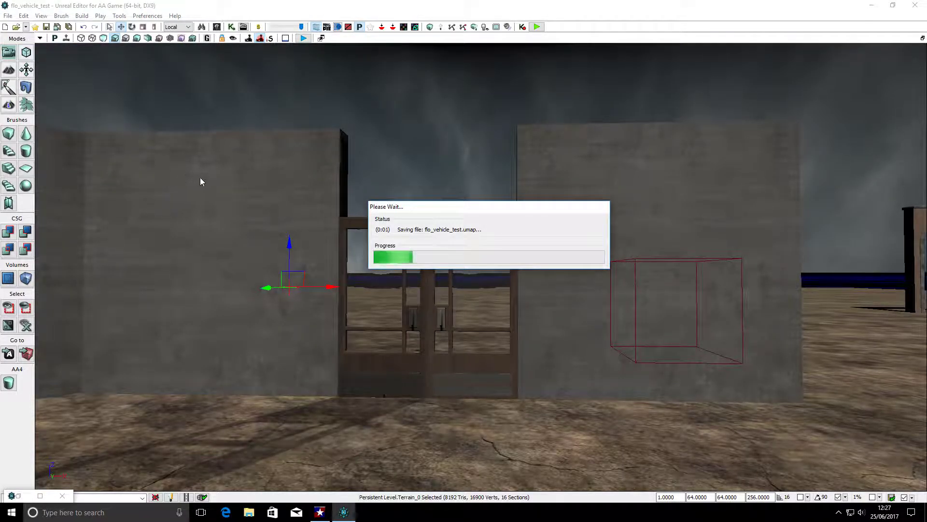
Select the slidingdoor1_Cue sound cue in the Content Browser and play its sound.
left_click(40, 496)
right_click(386, 285)
left_click(406, 296)
right_click(456, 271)
key("Escape")
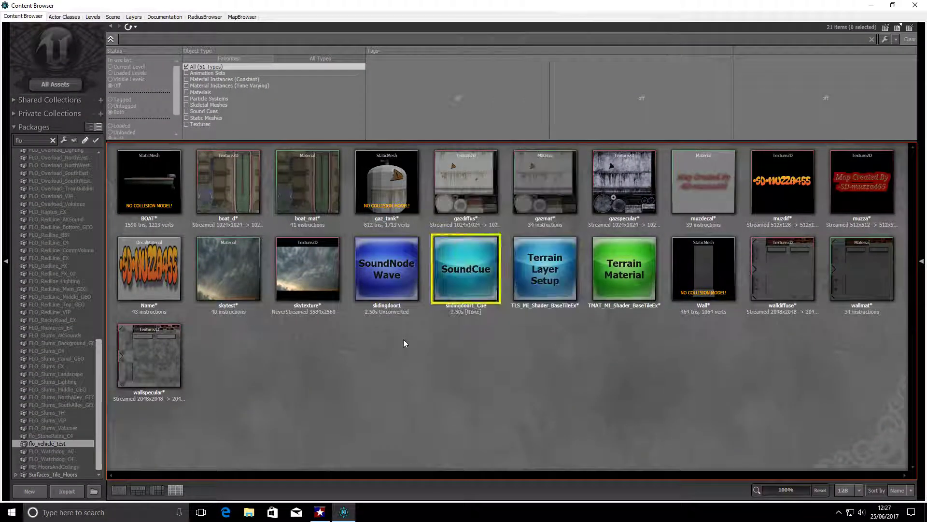
right_click(459, 272)
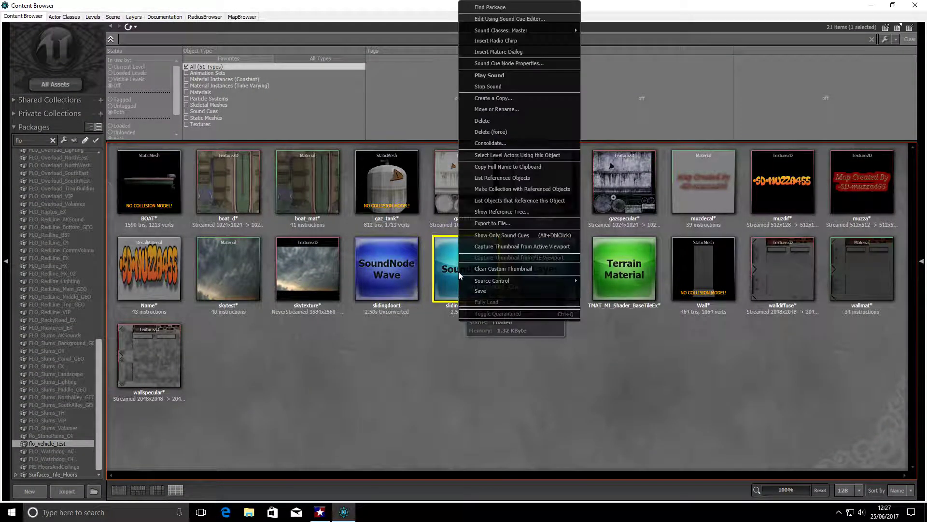
left_click(485, 75)
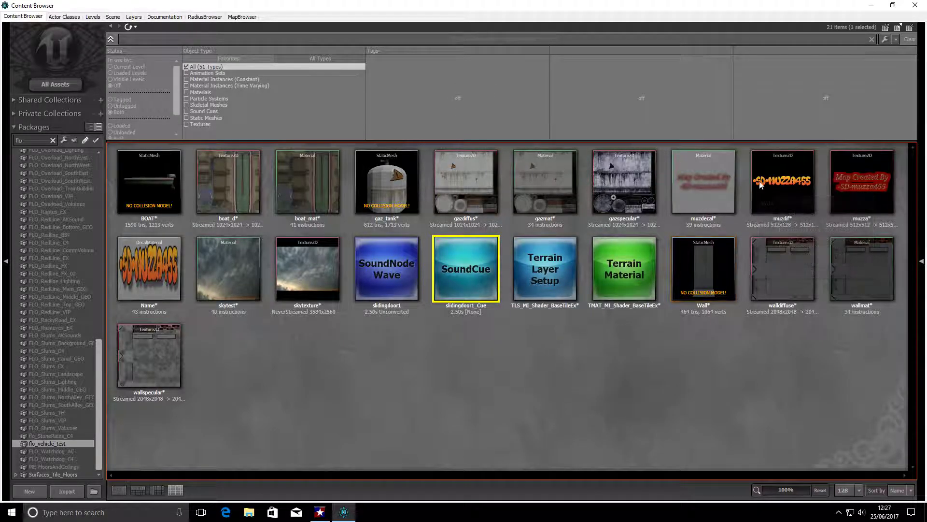
Open the doors' Matinee from Kismet and add a new empty group named SOUND below the door groups.
left_click(869, 6)
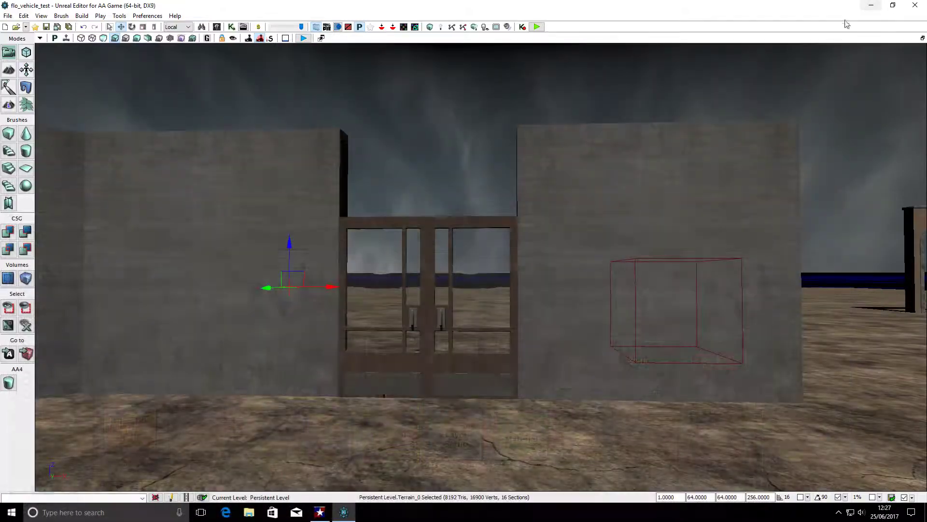
right_click_drag(662, 176, 454, 96)
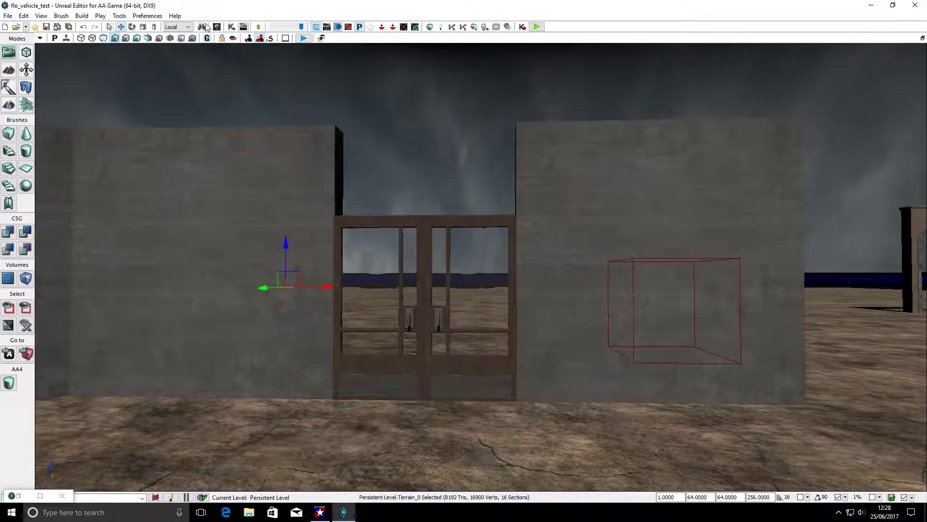
left_click(231, 26)
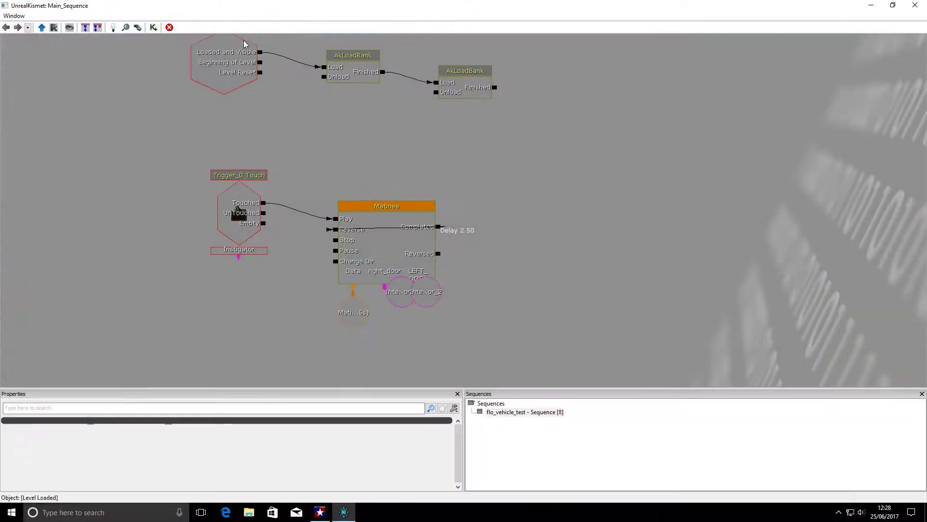
left_click(378, 237)
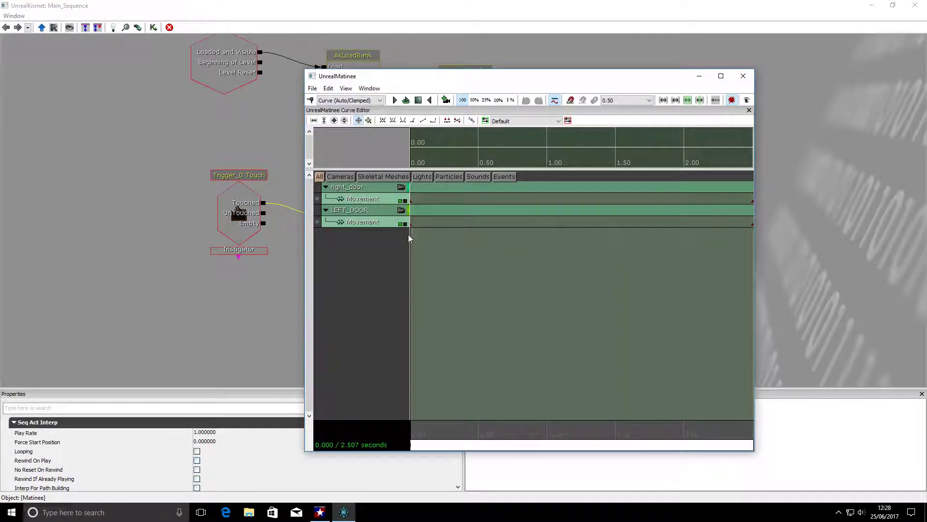
right_click(361, 243)
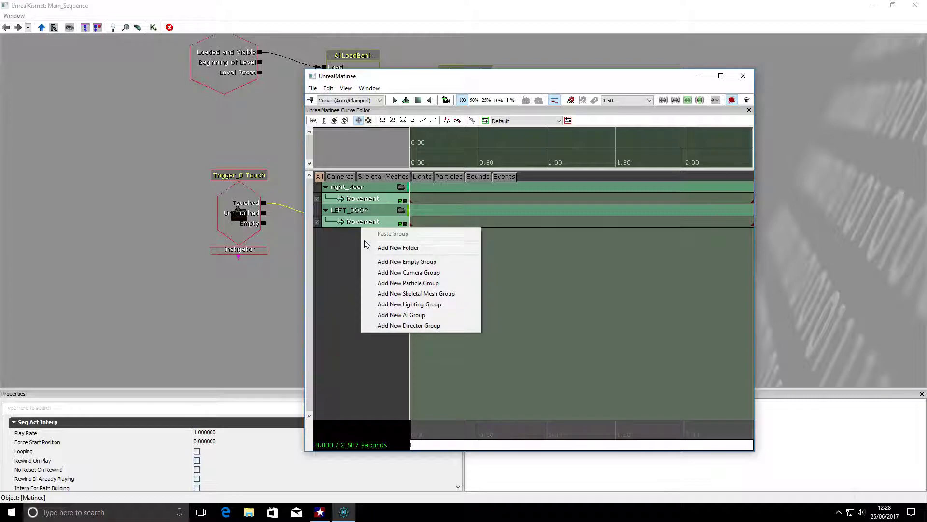
left_click(399, 264)
type("SOUND")
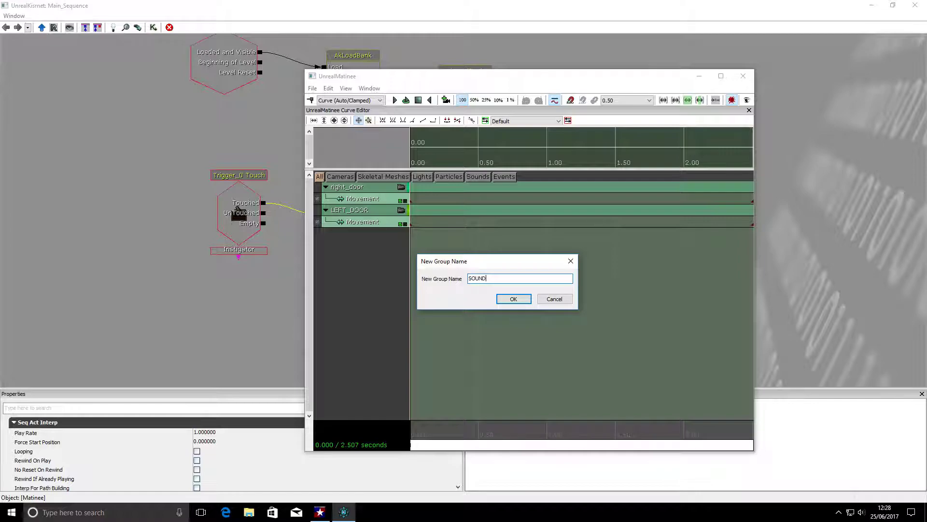
left_click(513, 298)
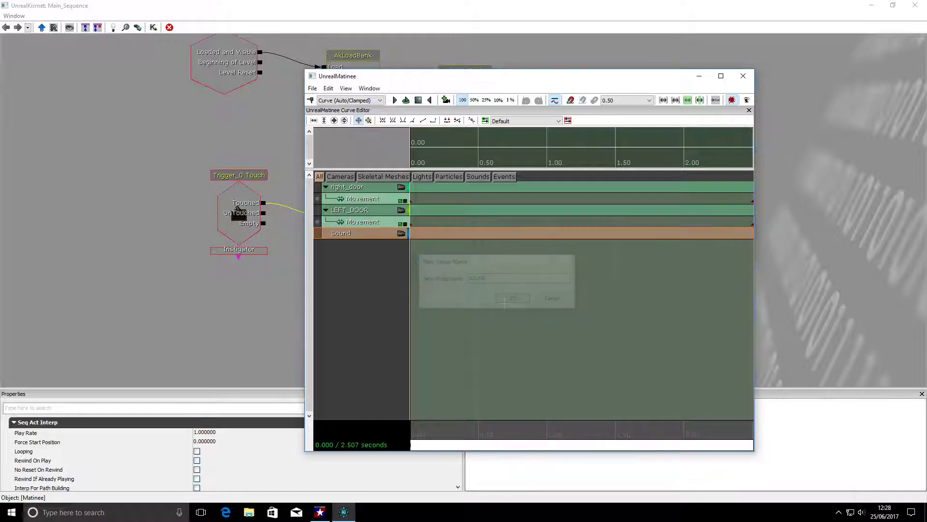
Add a sound track to the Sound group and place a slidingdoor1_Cue key at 0.00 seconds.
right_click(379, 245)
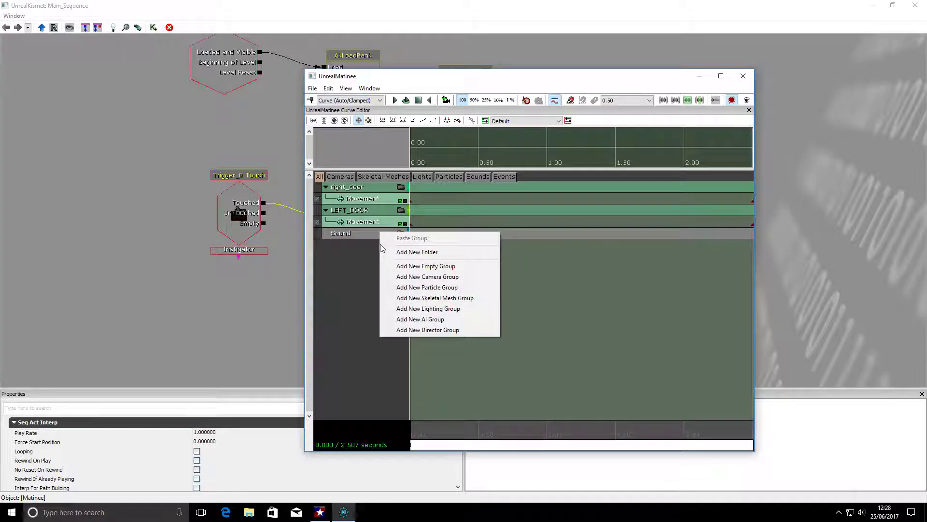
right_click(376, 237)
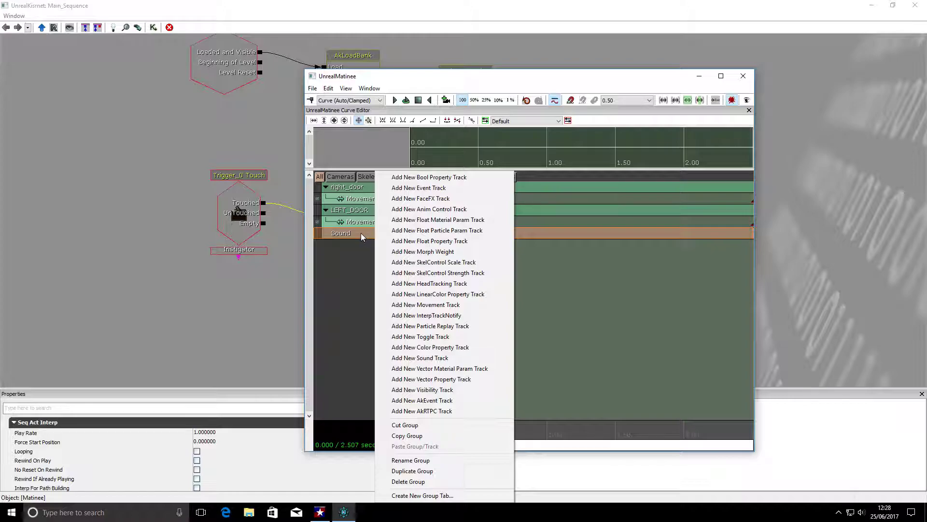
left_click(426, 358)
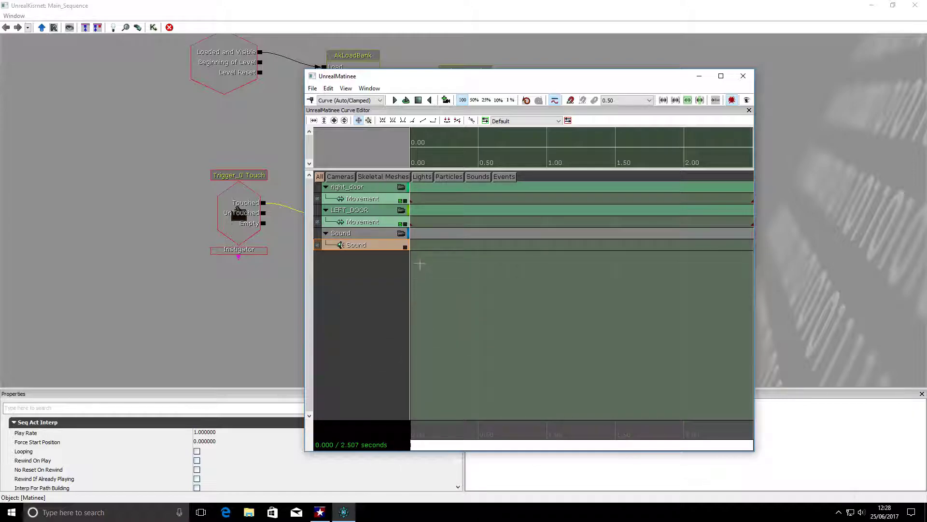
key("Return")
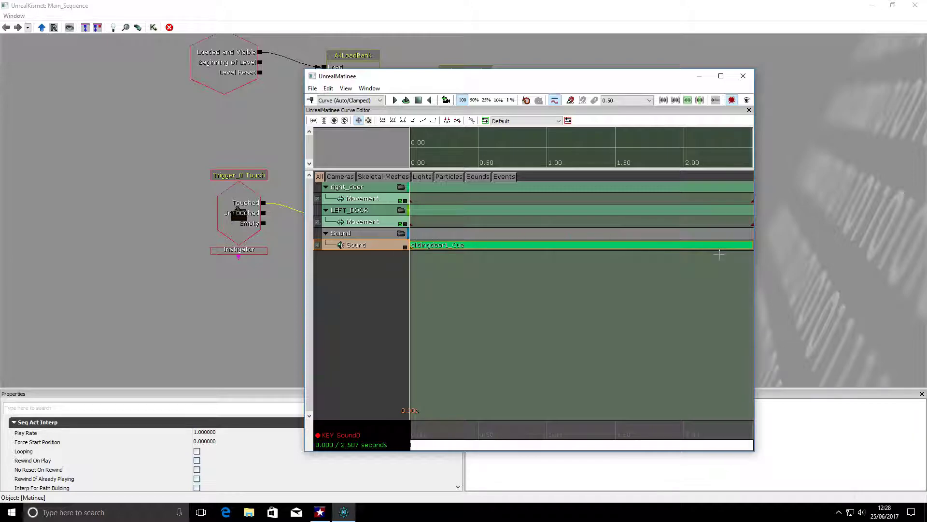
Add a new empty group named SOUND_REVERSE below the Sound group in the Matinee.
right_click(373, 260)
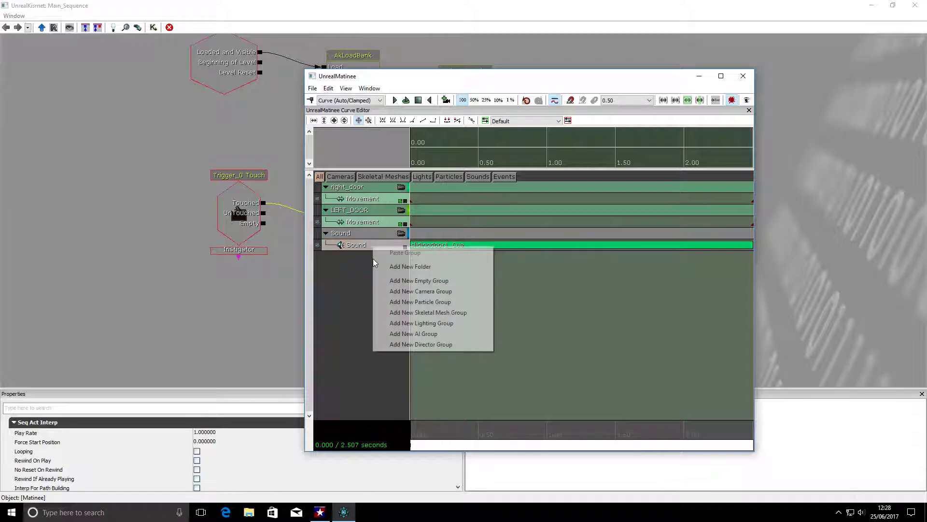
left_click(394, 280)
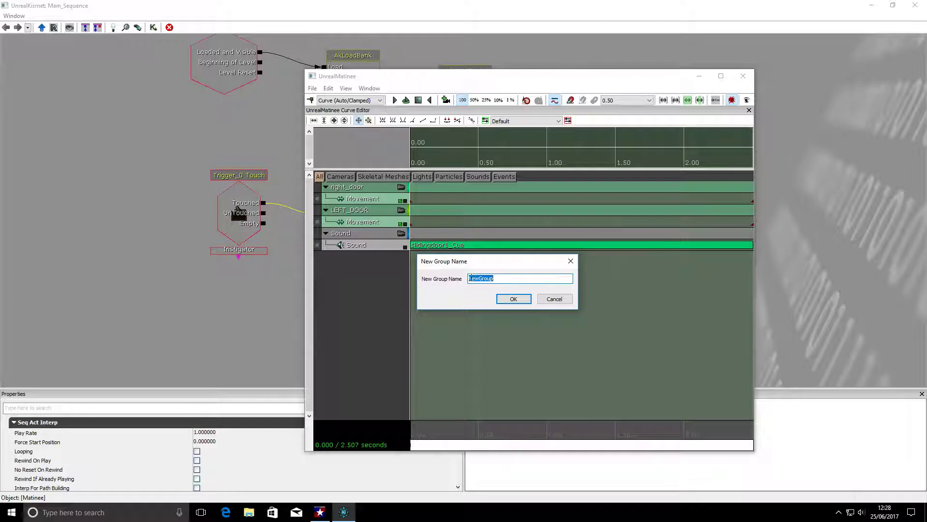
type("SOUND_REVERSE")
left_click(527, 299)
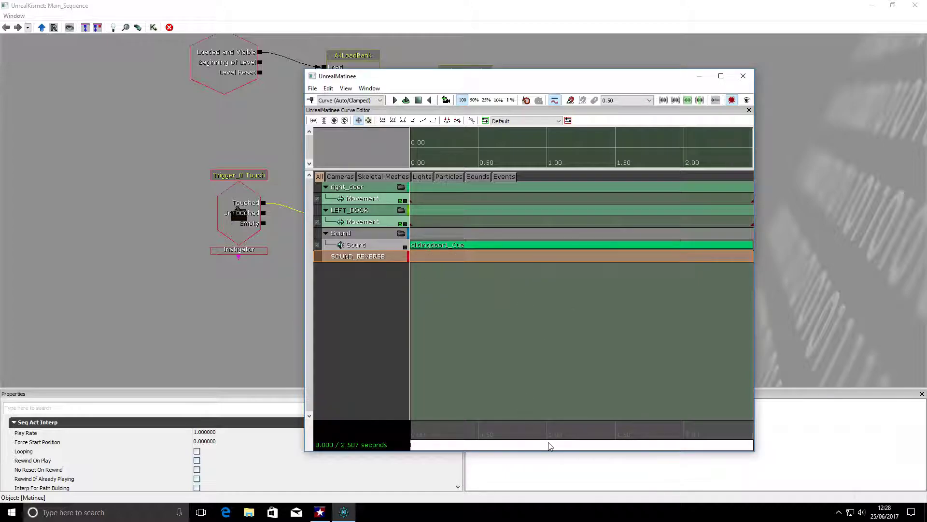
Add a sound track to the SOUND_REVERSE group and place a slidingdoor1_Cue key at 2.507 seconds.
left_click(721, 76)
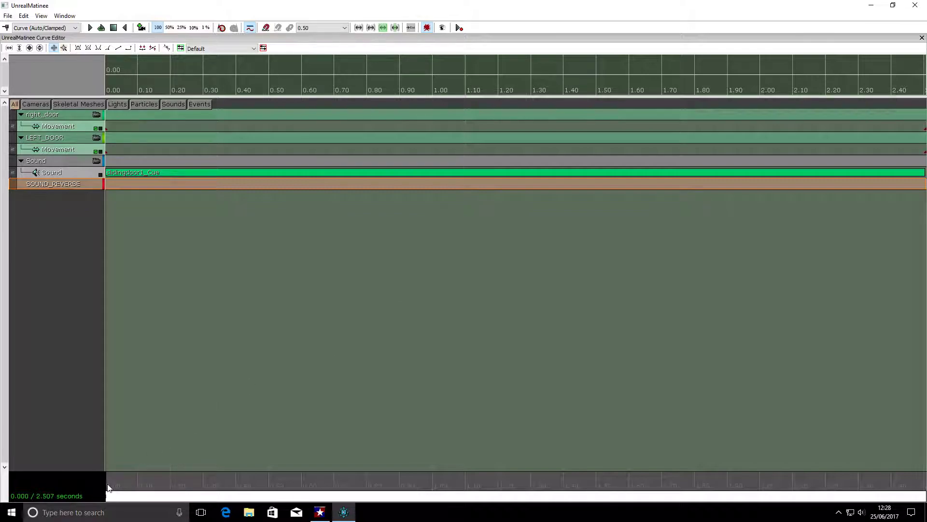
left_click_drag(104, 475, 869, 500)
left_click_drag(760, 505, 862, 495)
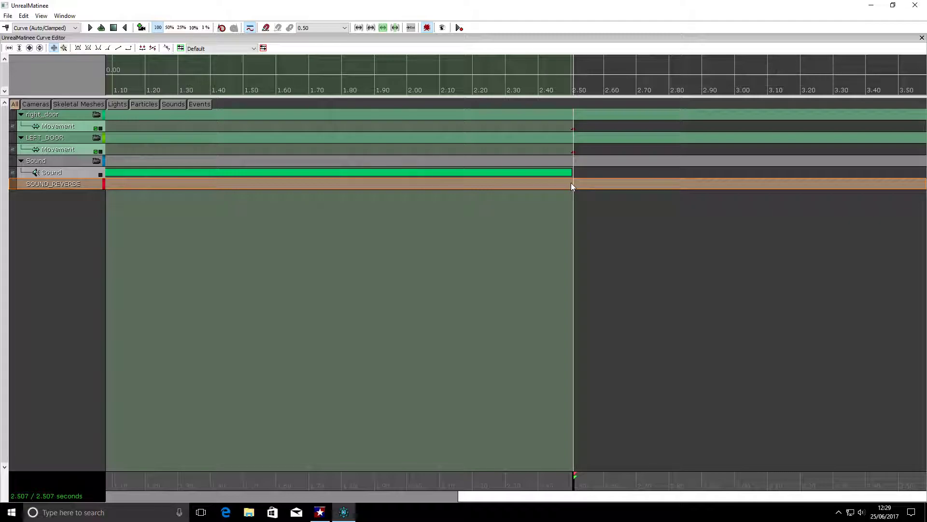
key("Return")
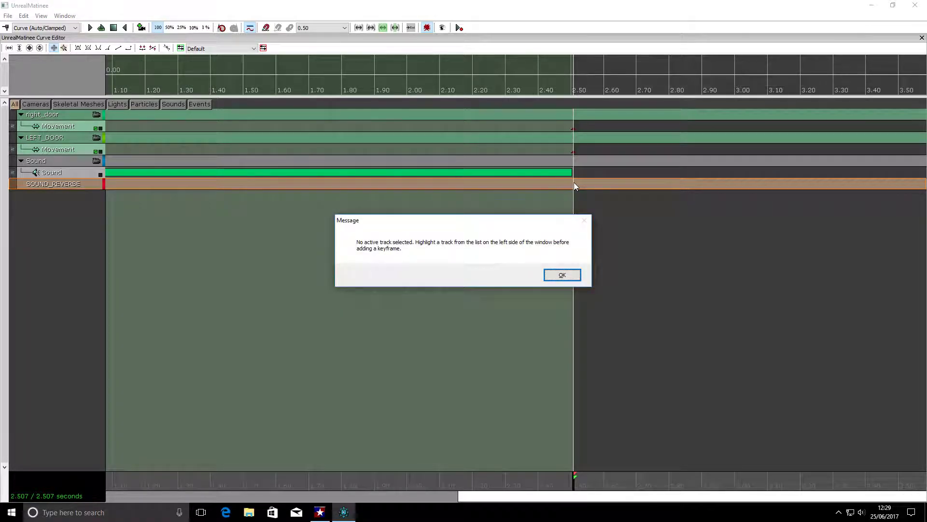
left_click(561, 274)
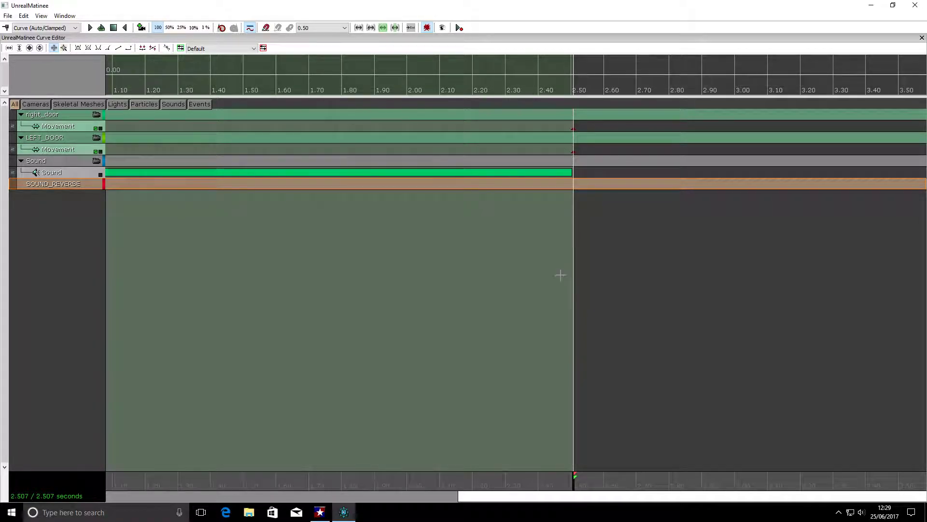
right_click(95, 186)
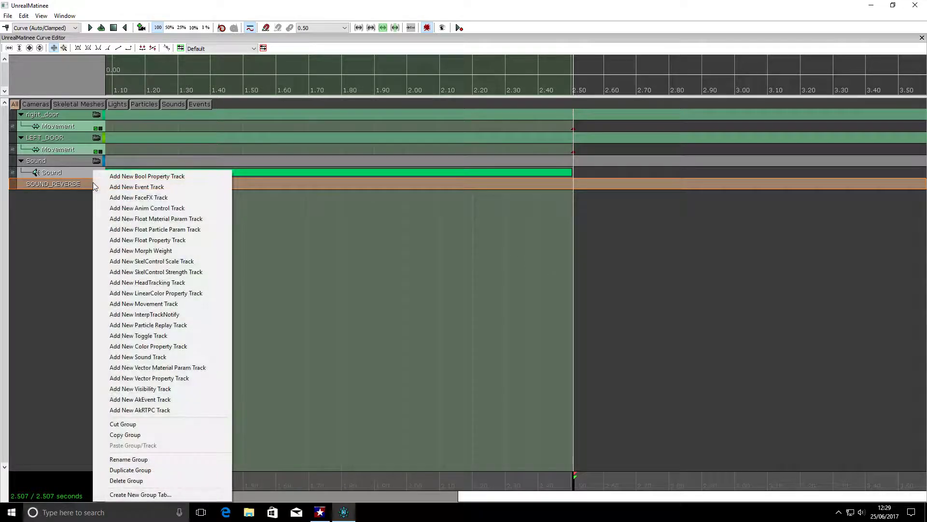
left_click(138, 356)
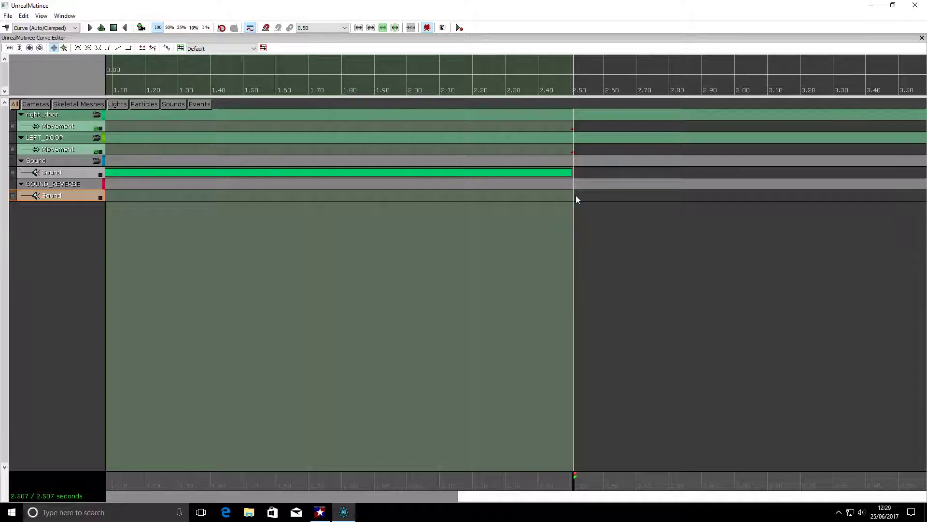
key("Return")
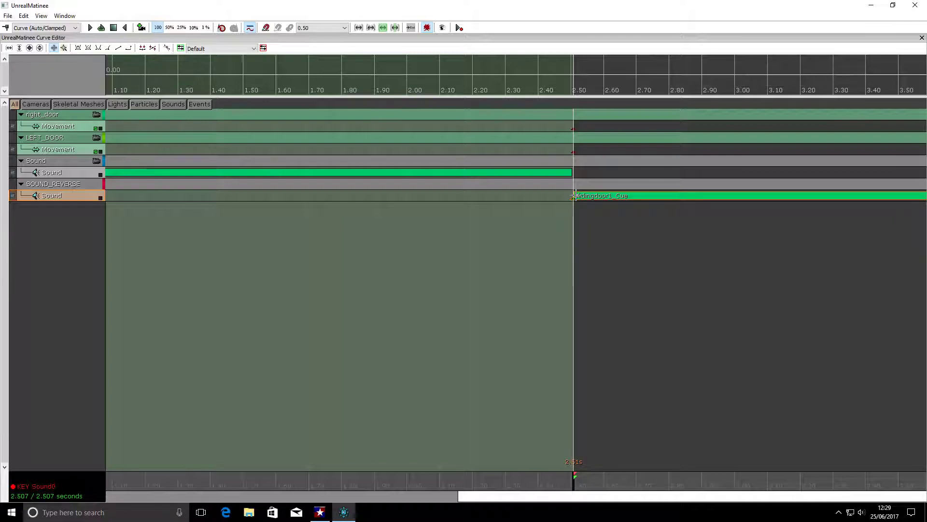
Enable Play On Reverse for the SOUND_REVERSE group's sound track and close the Matinee editor.
left_click(75, 17)
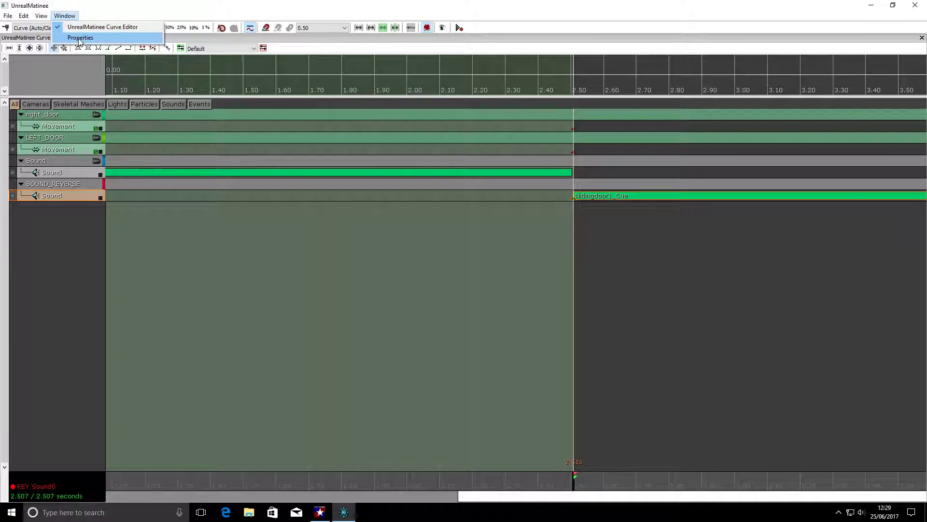
left_click(81, 37)
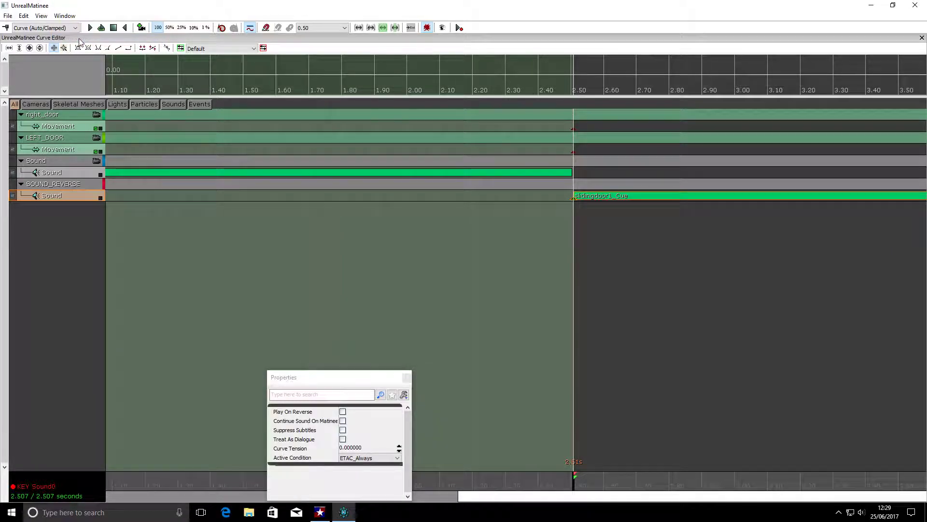
left_click(343, 412)
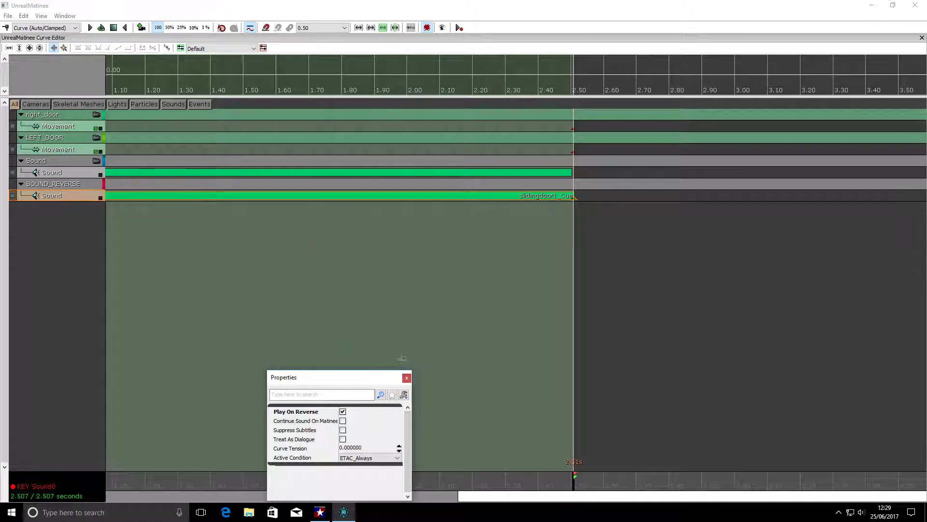
left_click(407, 377)
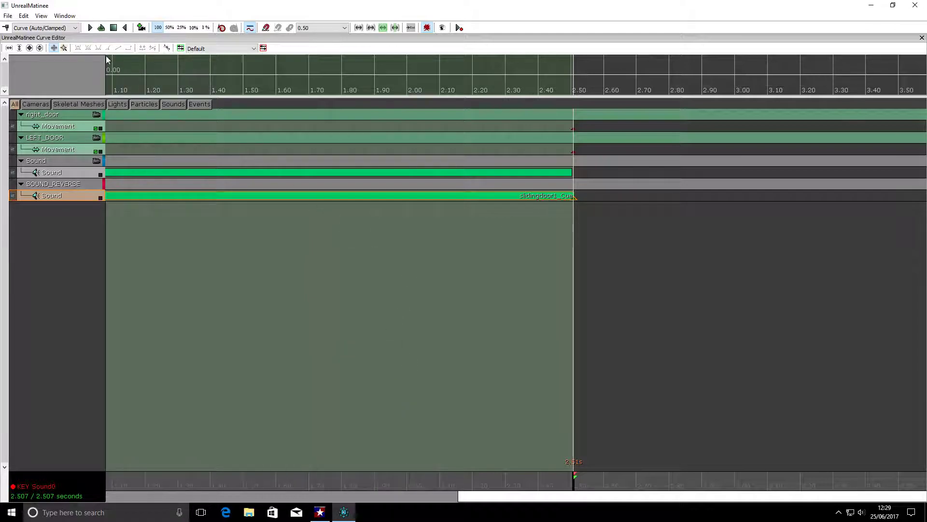
left_click(912, 9)
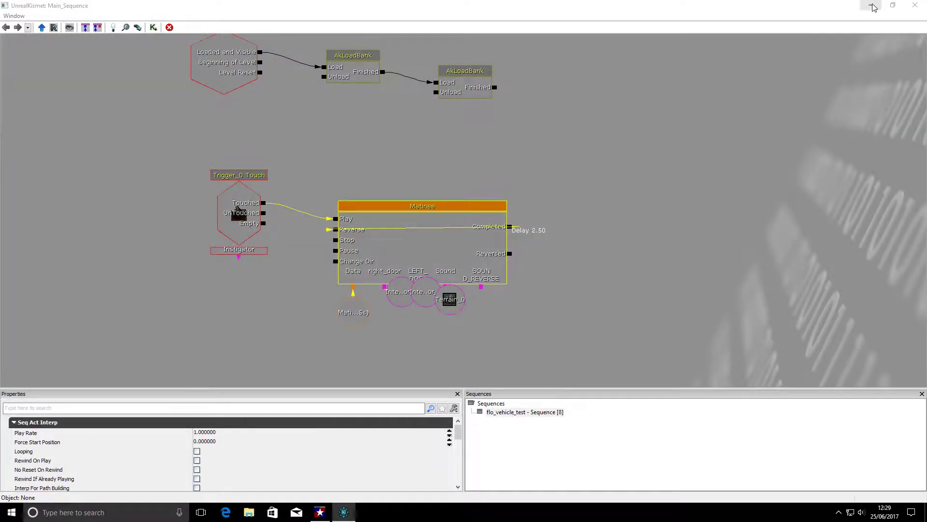
Select the slidingdoor1 sound wave in the Content Browser and assign it to a new Targets item of the Matinee node.
left_click(890, 6)
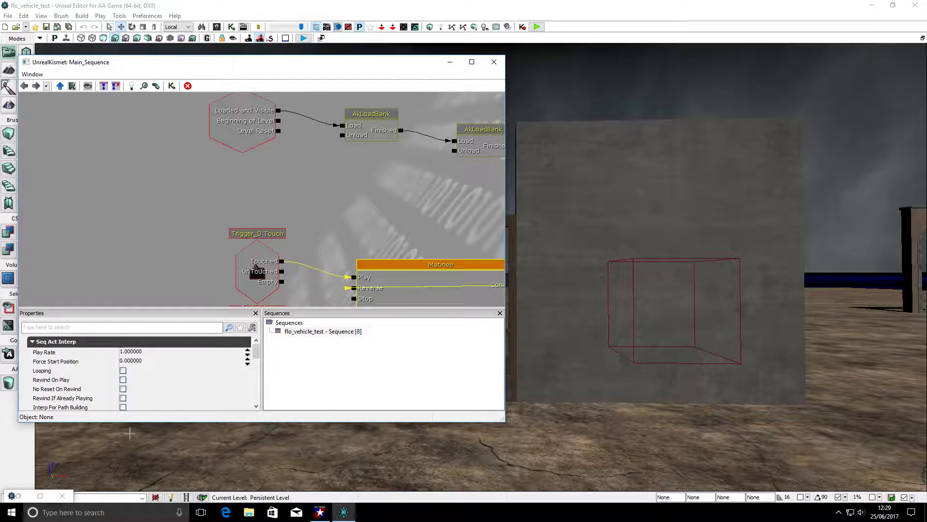
left_click(40, 496)
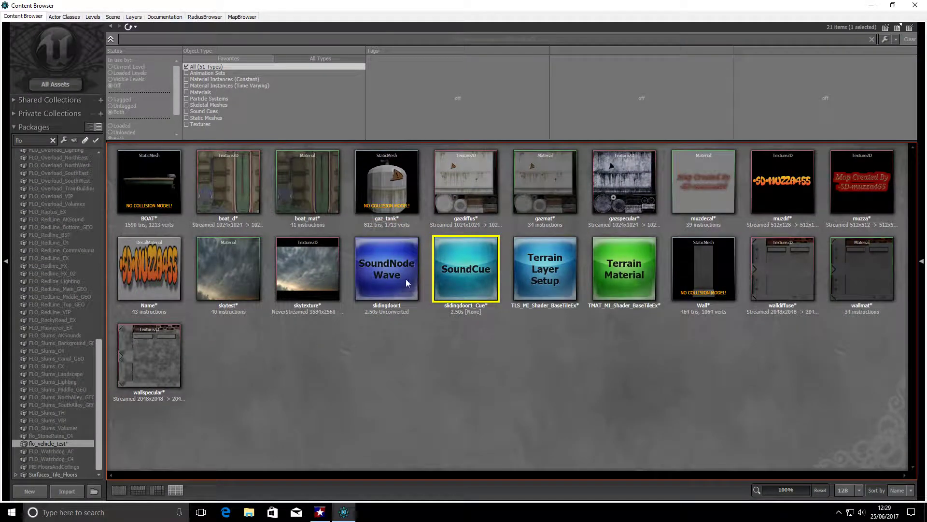
left_click(395, 261)
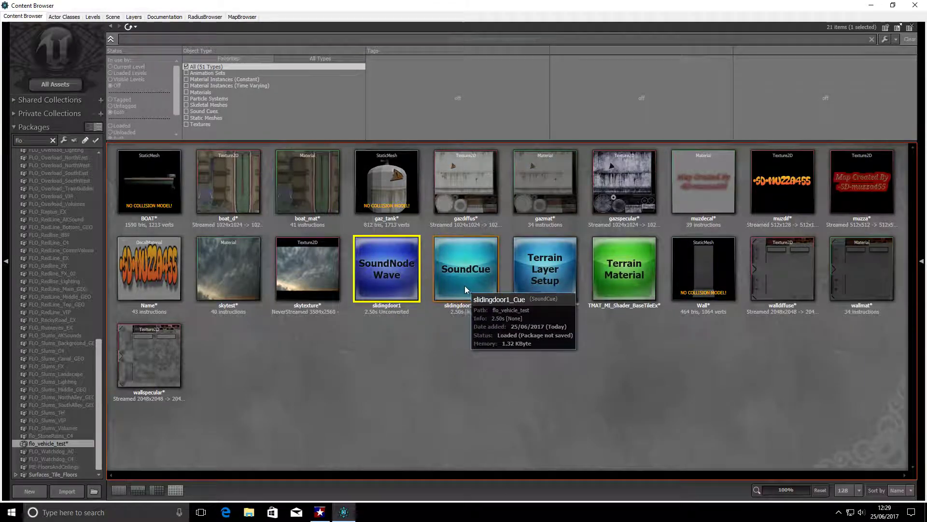
left_click(872, 5)
left_click_drag(420, 221, 373, 114)
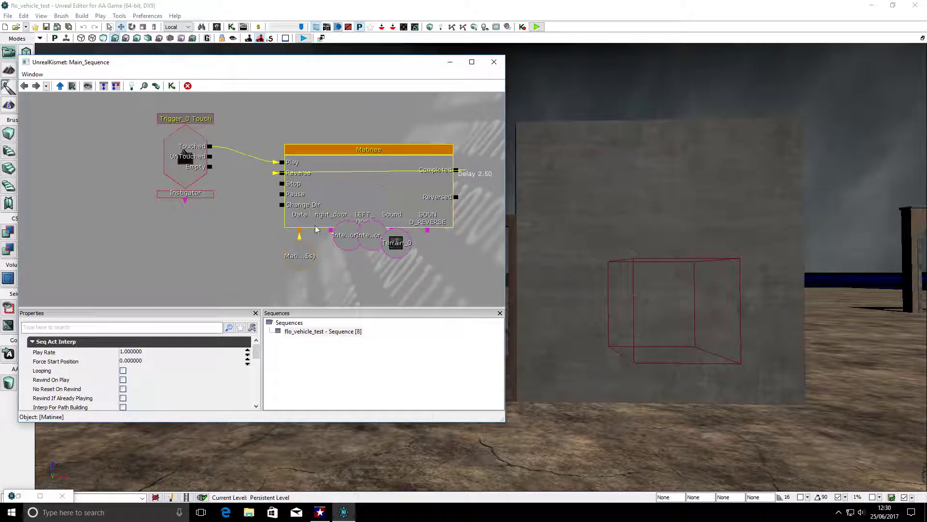
left_click_drag(257, 356, 265, 387)
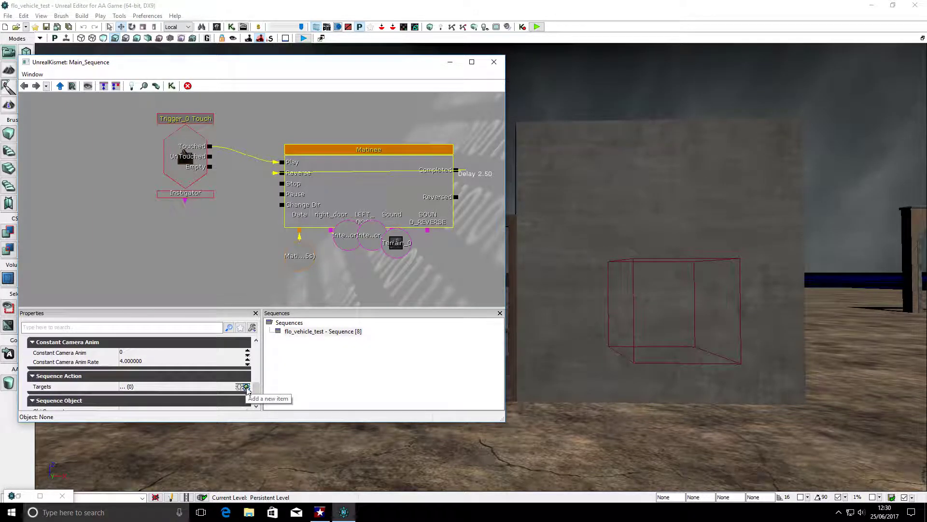
left_click(246, 387)
left_click(211, 395)
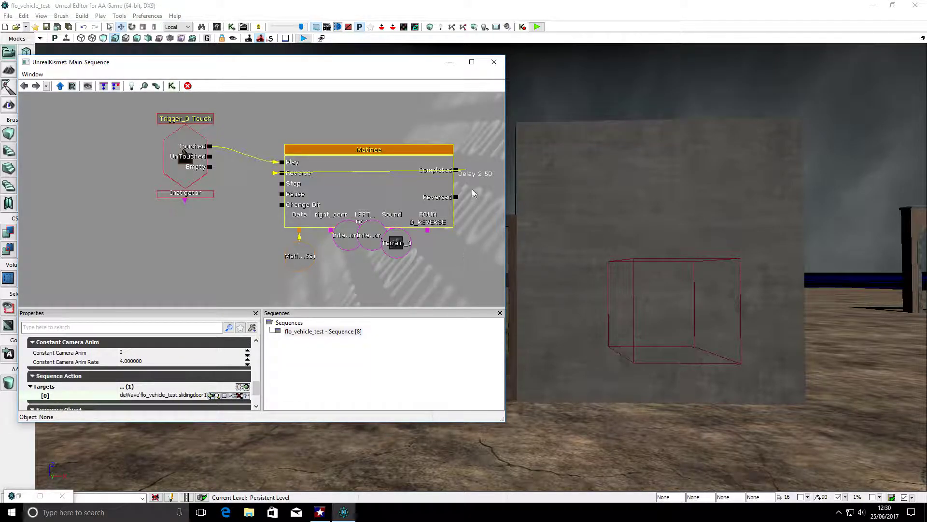
Delete the Terrain_0 object variable attached to the Matinee's Sound connector in Kismet.
left_click(403, 245)
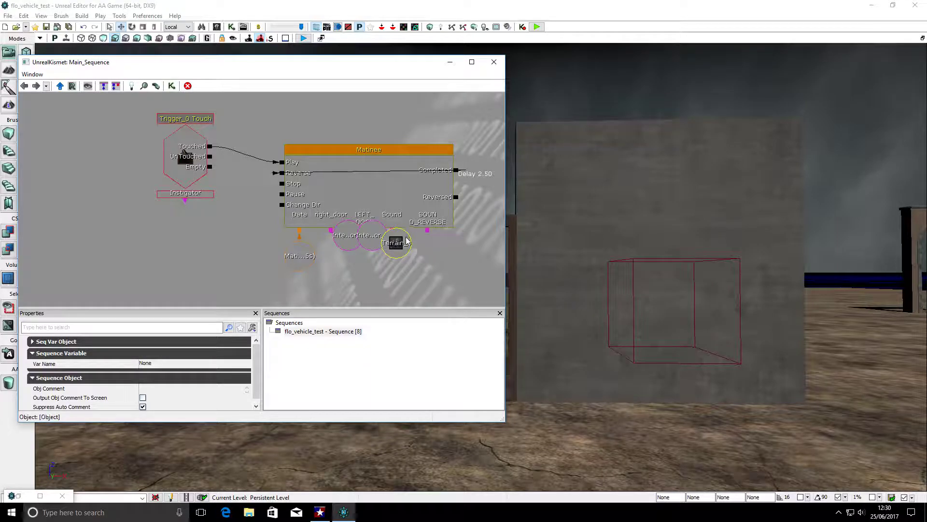
right_click(403, 245)
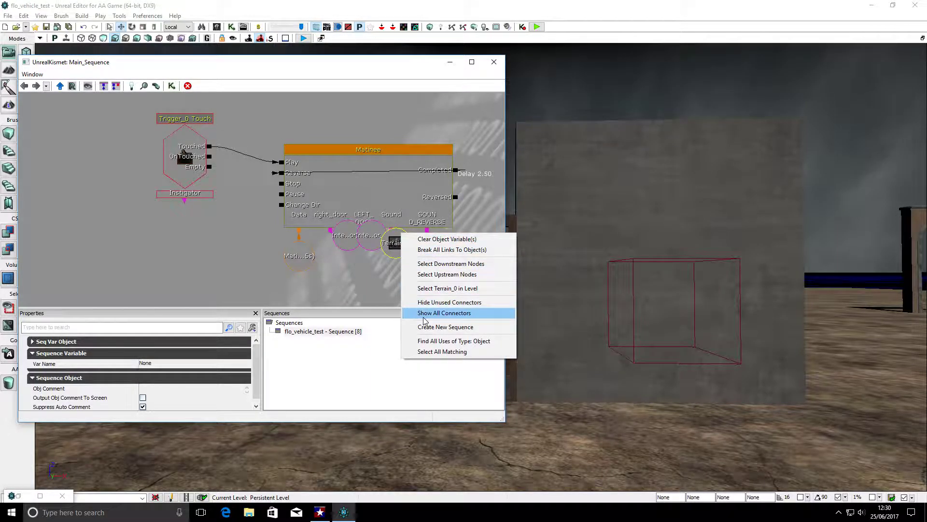
left_click(383, 267)
left_click(403, 241)
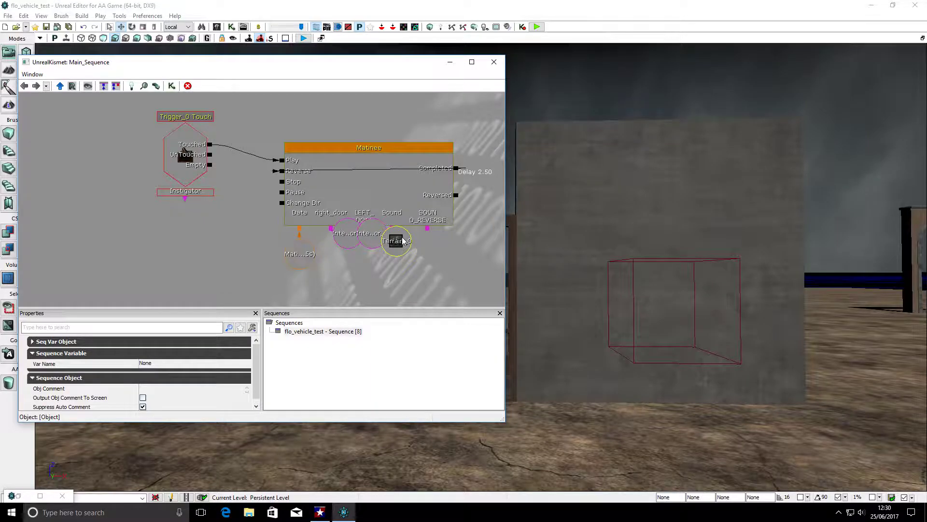
key("Delete")
Add an AmbientSound using slidingdoor1_Cue at the double doors in the level and move it down to the base of the doors.
left_click_drag(676, 299, 676, 280)
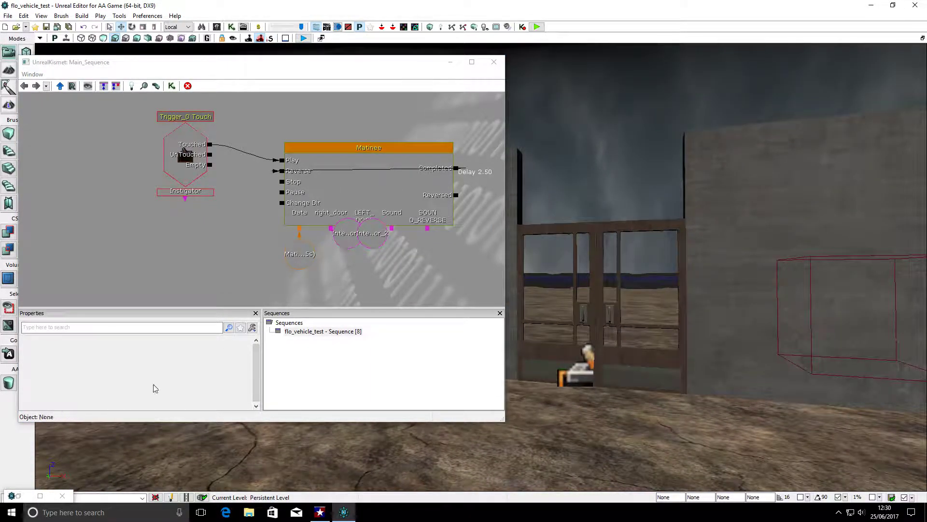
left_click(39, 497)
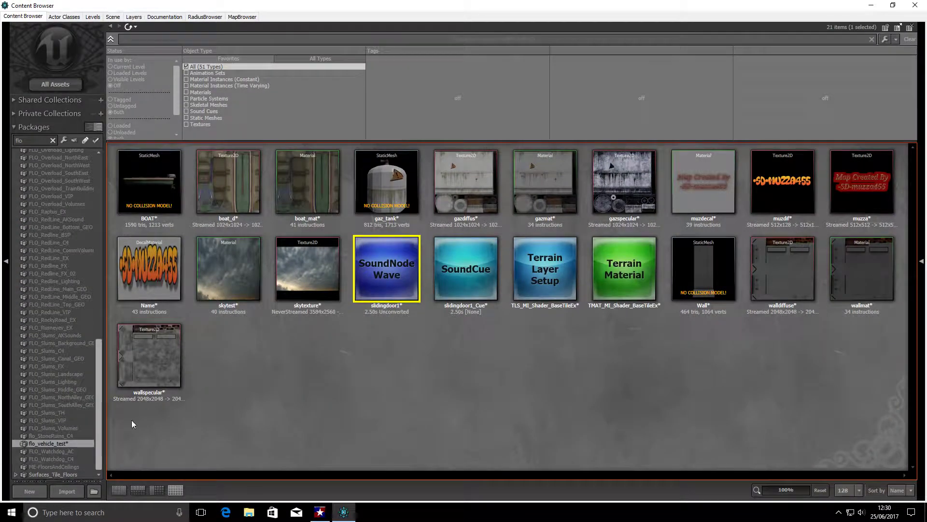
left_click(872, 5)
scroll(617, 301, "up", 3)
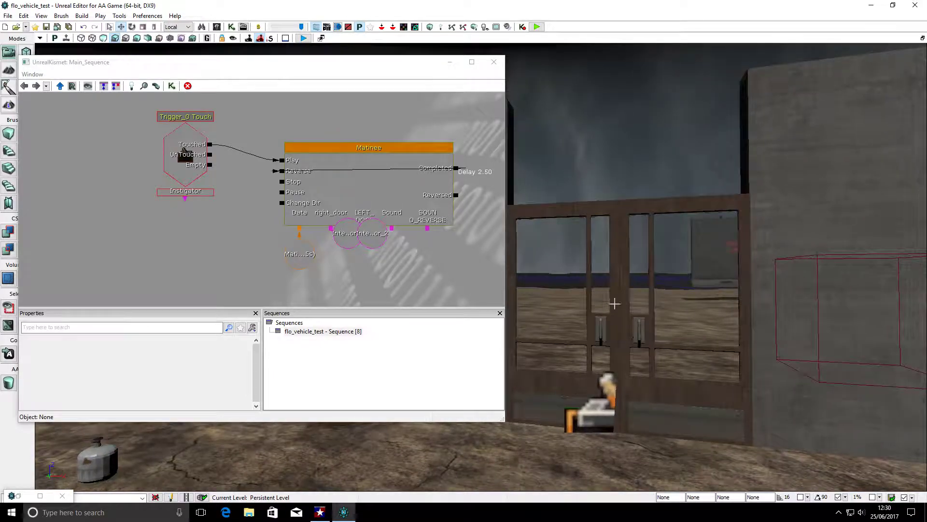
right_click(614, 335)
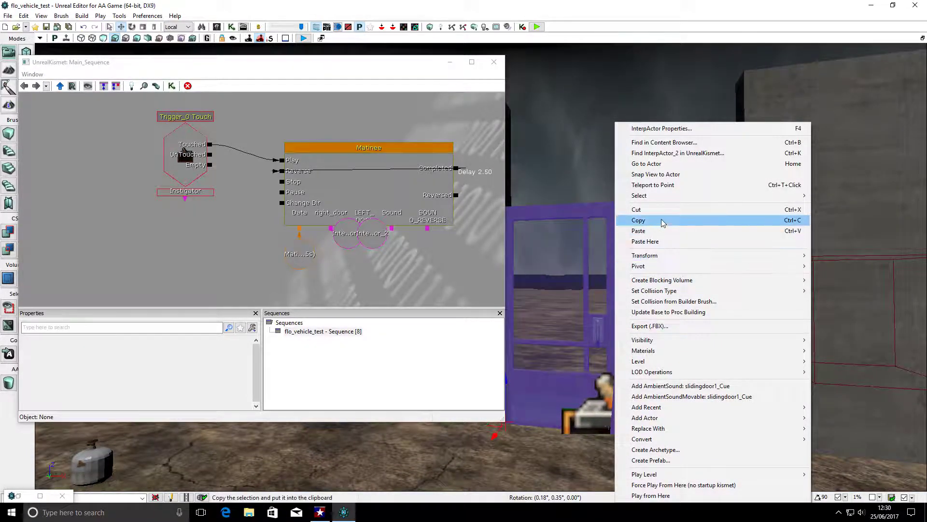
left_click(689, 386)
left_click_drag(683, 383, 662, 375)
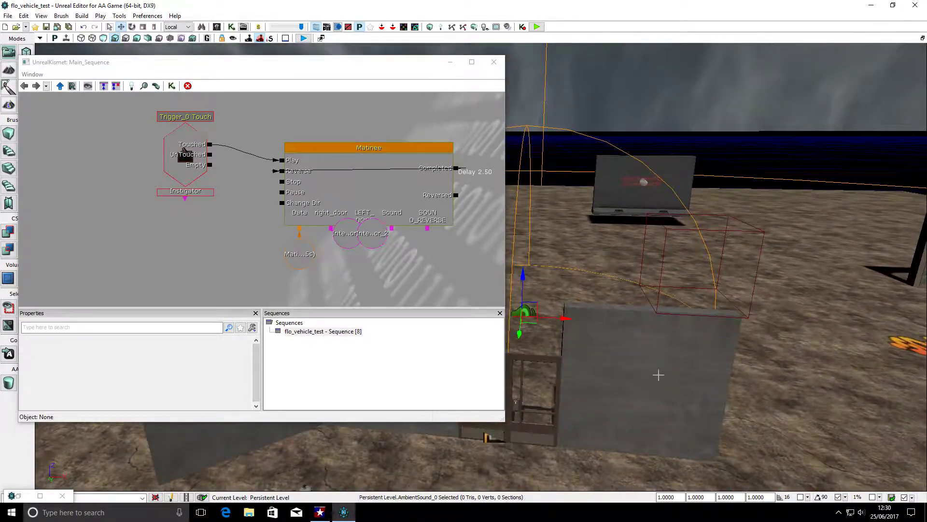
left_click_drag(535, 324, 526, 463)
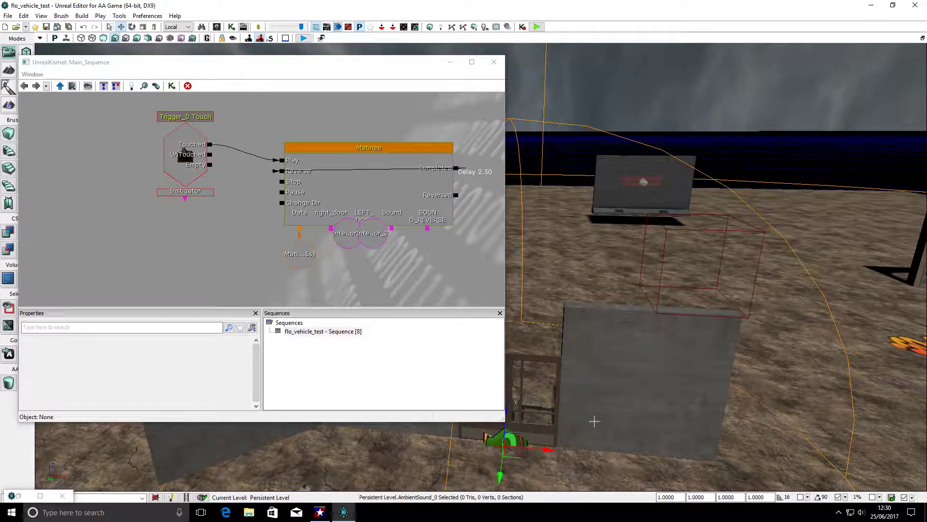
Create two object variables from the ambient sound below the Matinee node and link one to the SOUND_REVERSE connector.
right_click(400, 239)
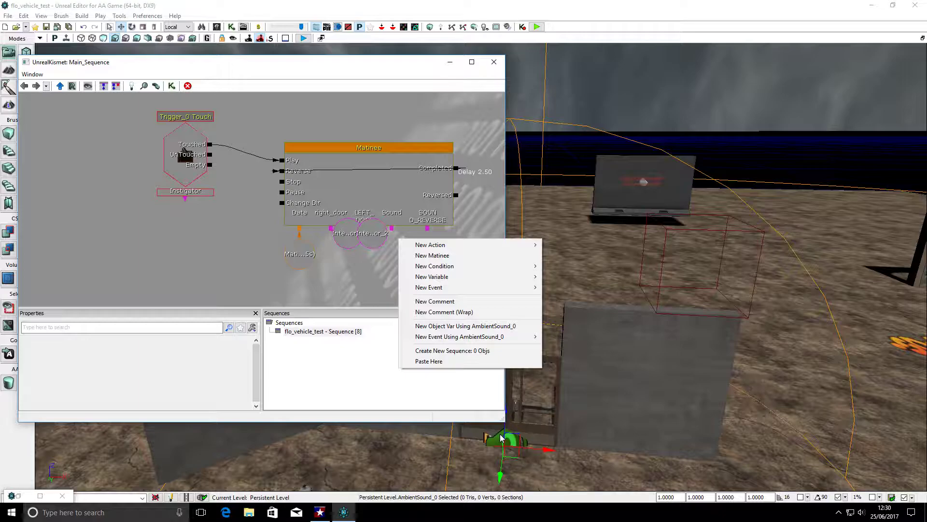
left_click(454, 326)
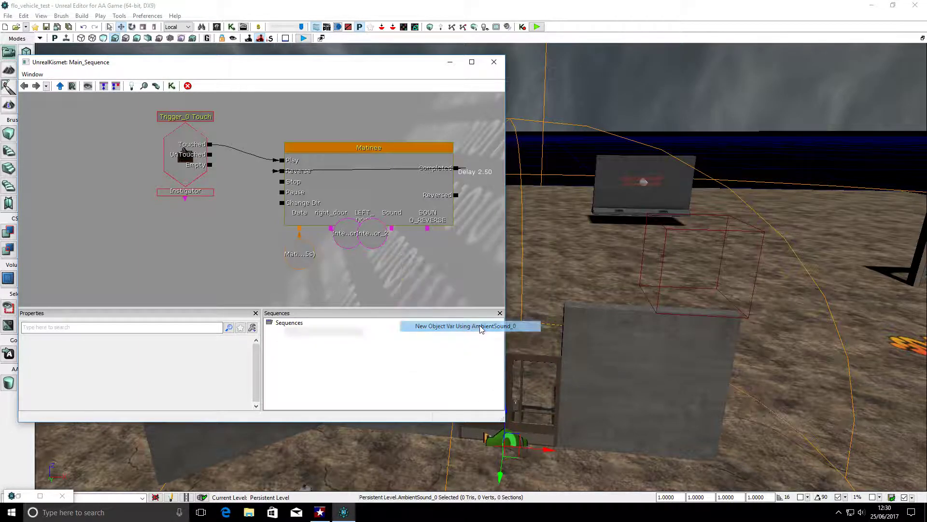
right_click(447, 262)
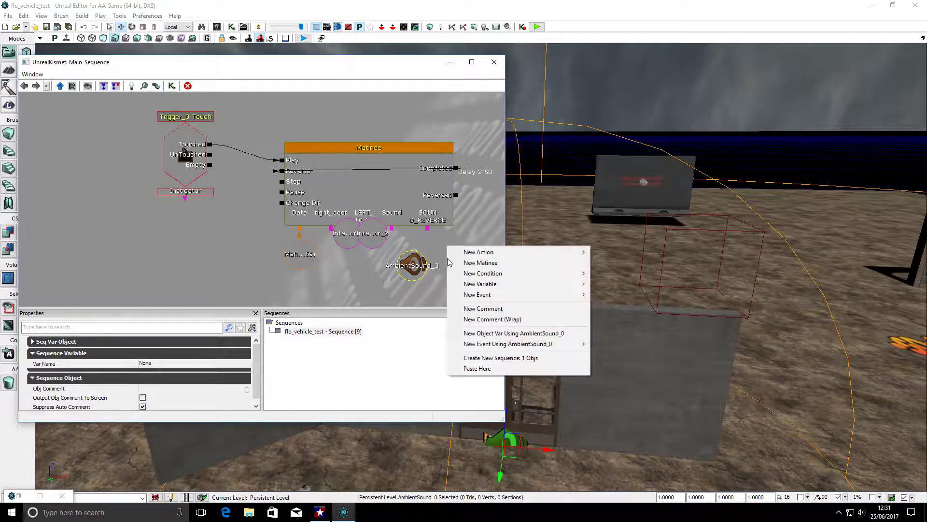
left_click(486, 326)
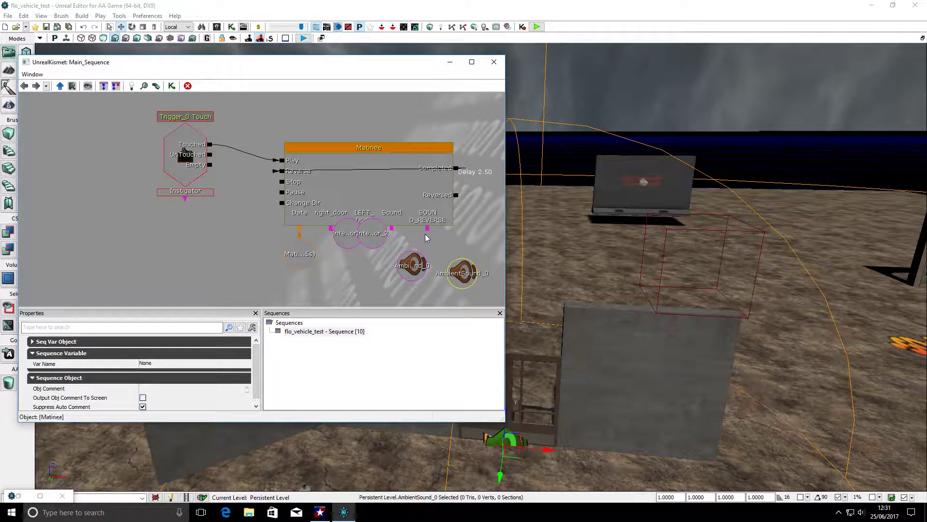
left_click_drag(427, 229, 461, 270)
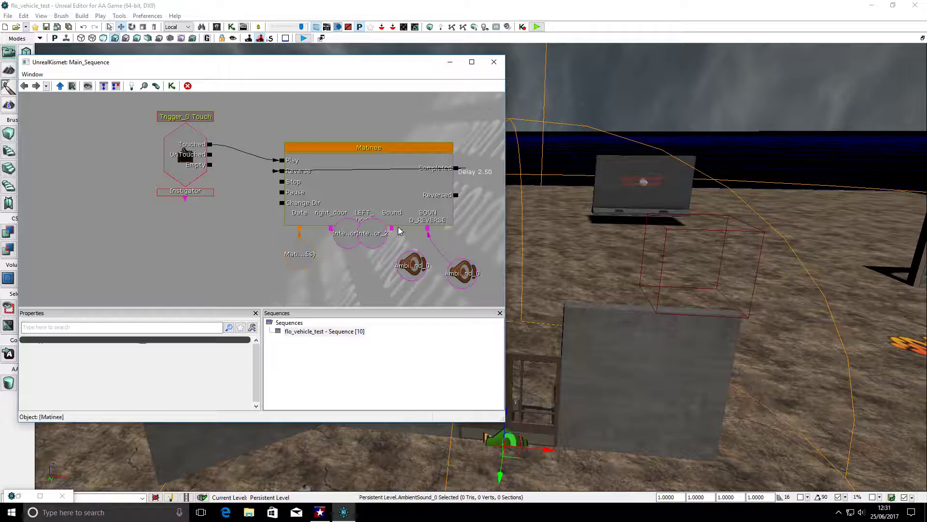
Link the Matinee's Sound connector to the other ambient sound variable and close Kismet.
left_click_drag(392, 229, 412, 258)
left_click(495, 61)
Play the level in the viewport from the ground in front of the double doors to test the sound, and exit the game.
left_click_drag(496, 85, 421, 370)
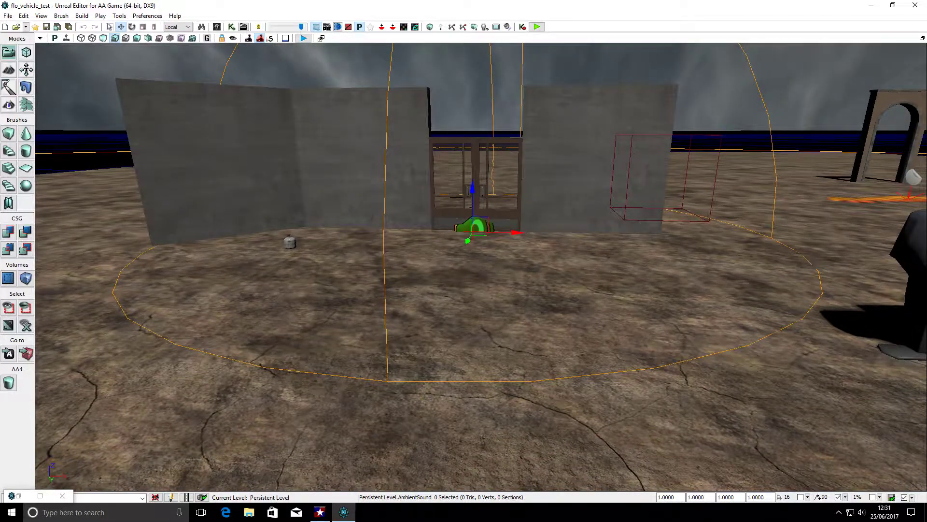
right_click(426, 392)
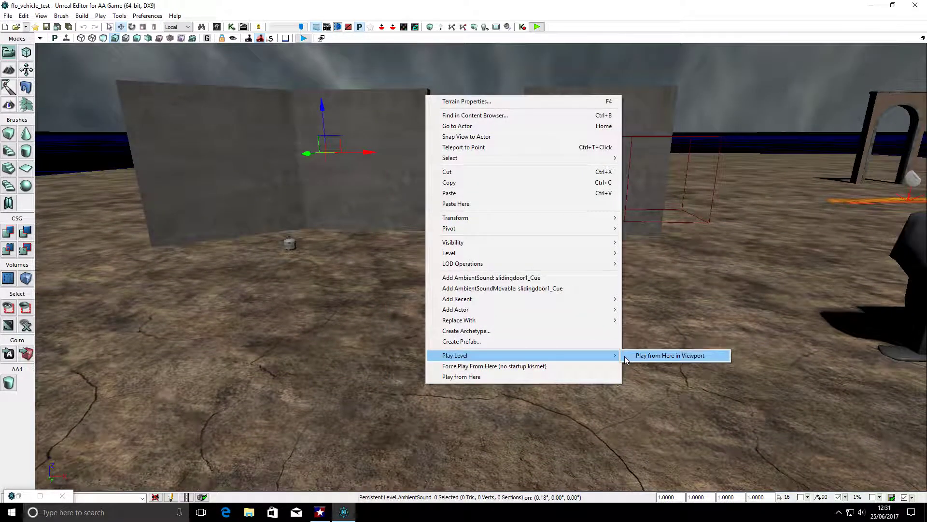
left_click(624, 356)
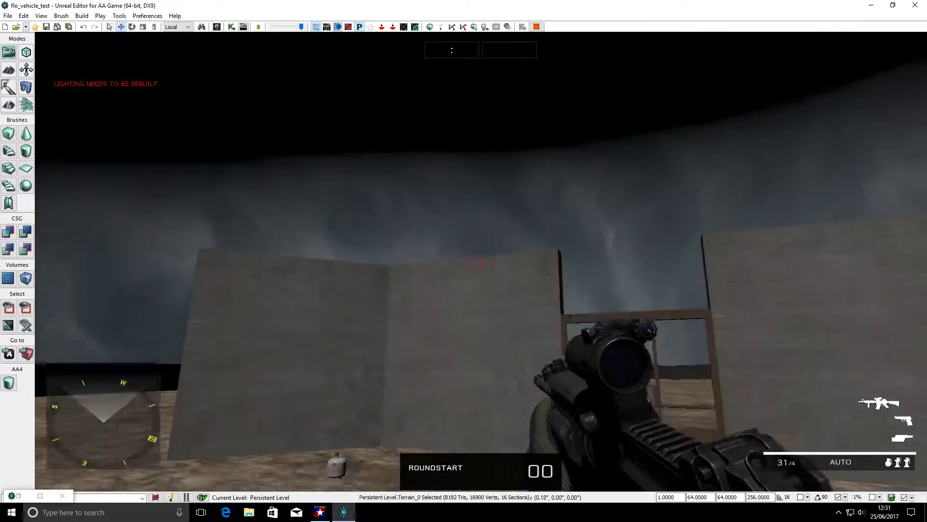
key("Escape")
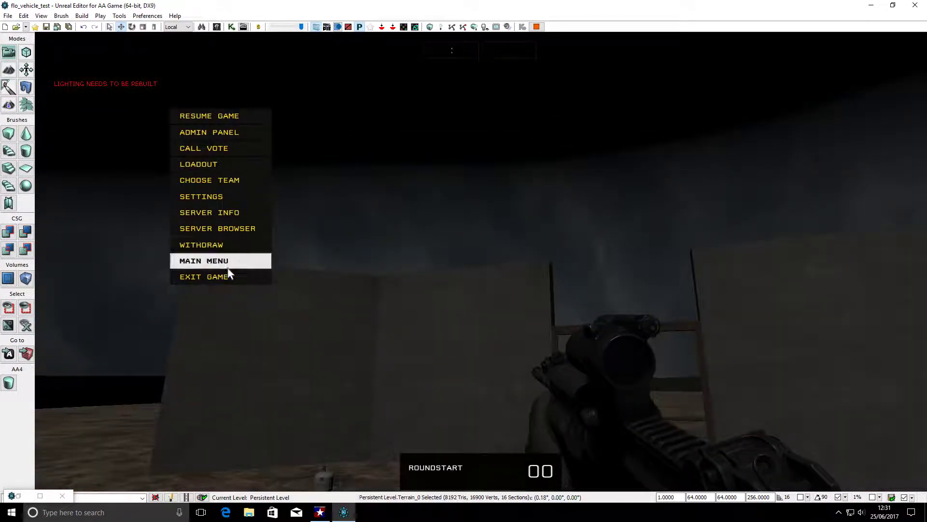
left_click(270, 276)
left_click(346, 285)
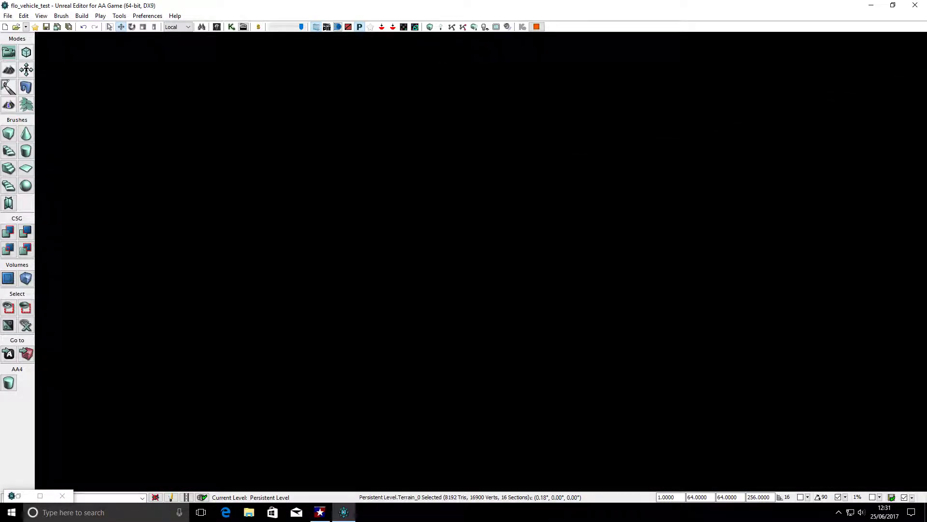
Turn off Auto Play in the properties of the ambient sound at the base of the doors.
scroll(416, 360, "up", 10)
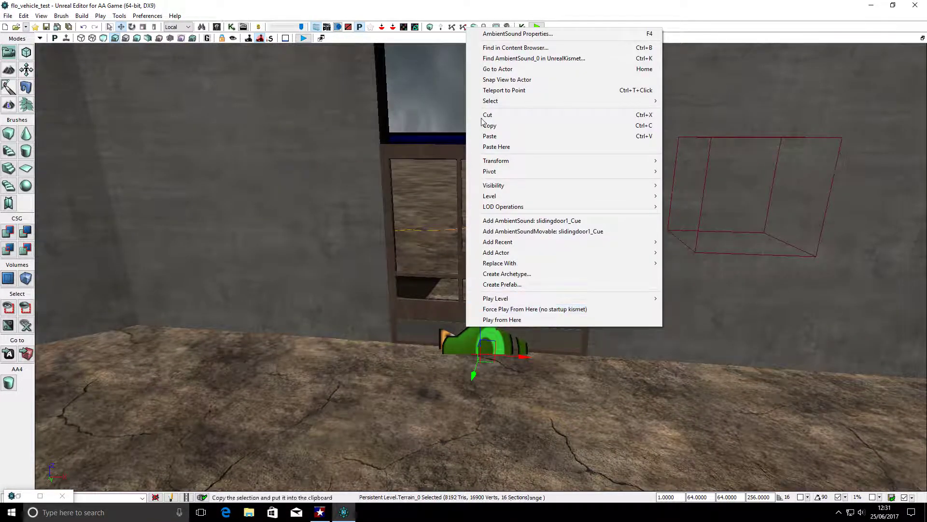
left_click(509, 35)
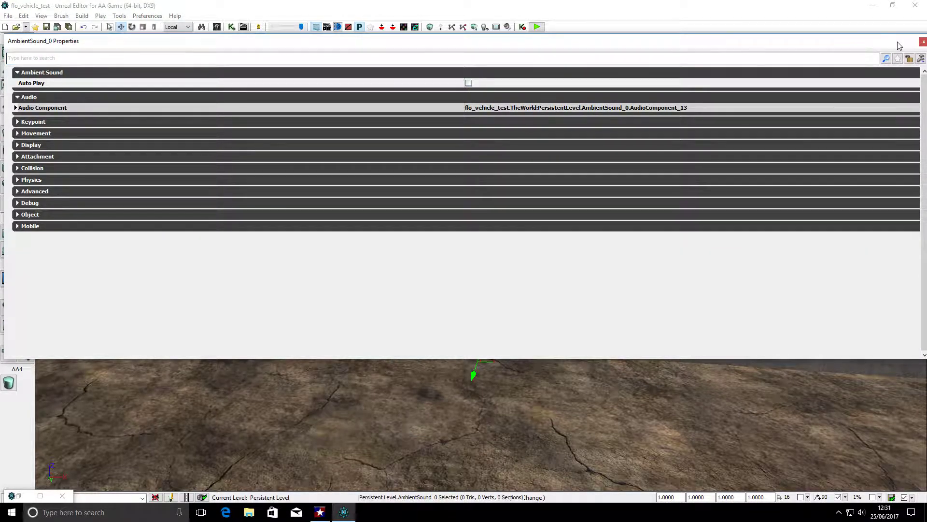
left_click(923, 44)
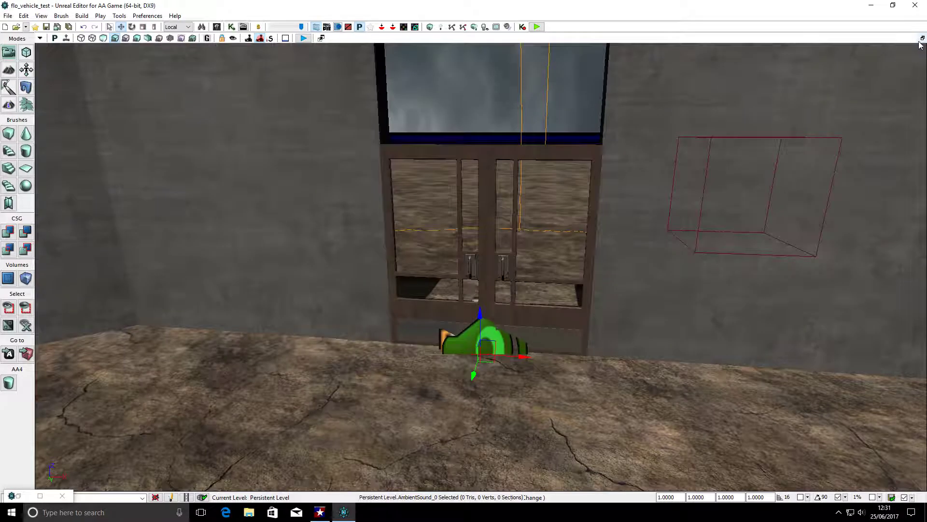
Play the level in the viewport from in front of the doors, walk up to trigger them, and back away while they close.
scroll(487, 359, "down", 8)
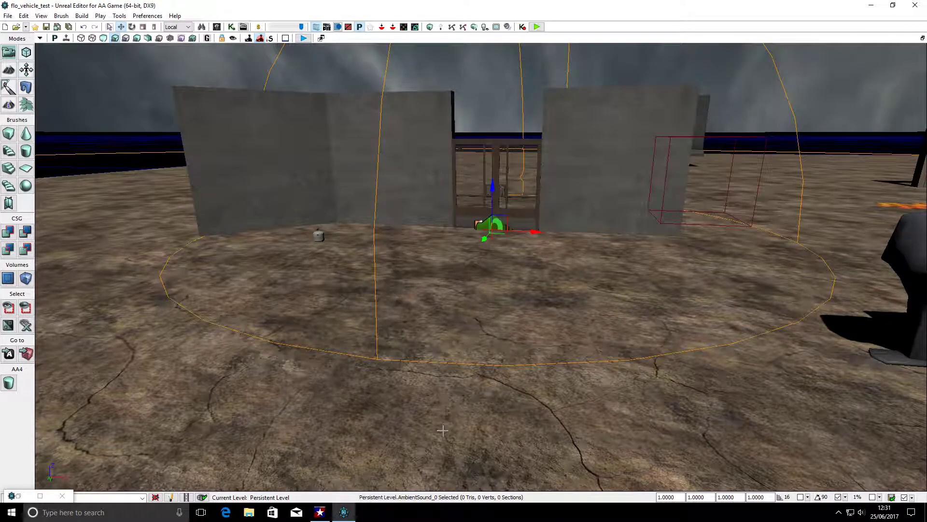
right_click(442, 430)
left_click(651, 392)
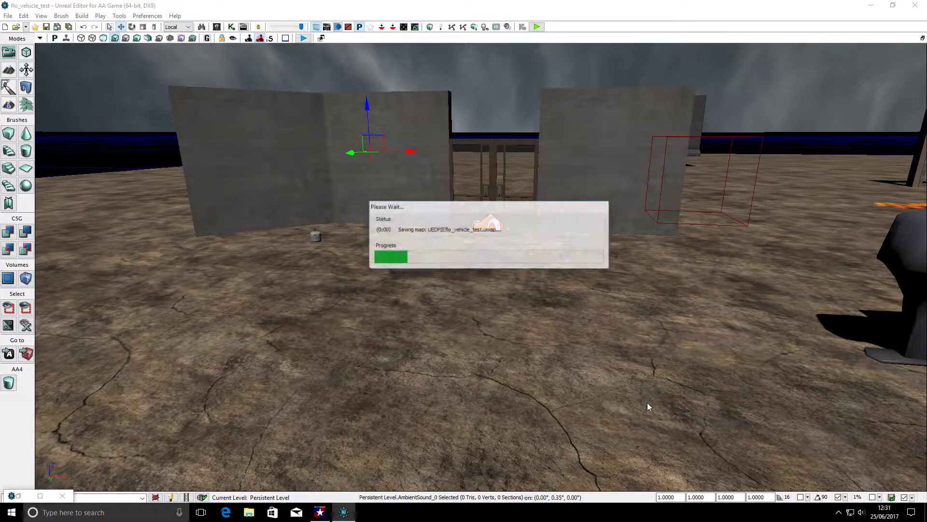
key("w")
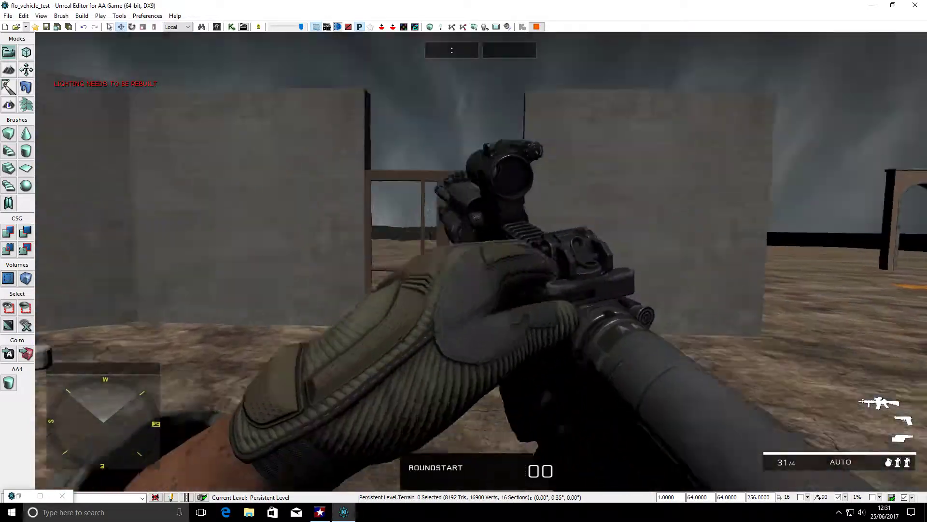
key("w")
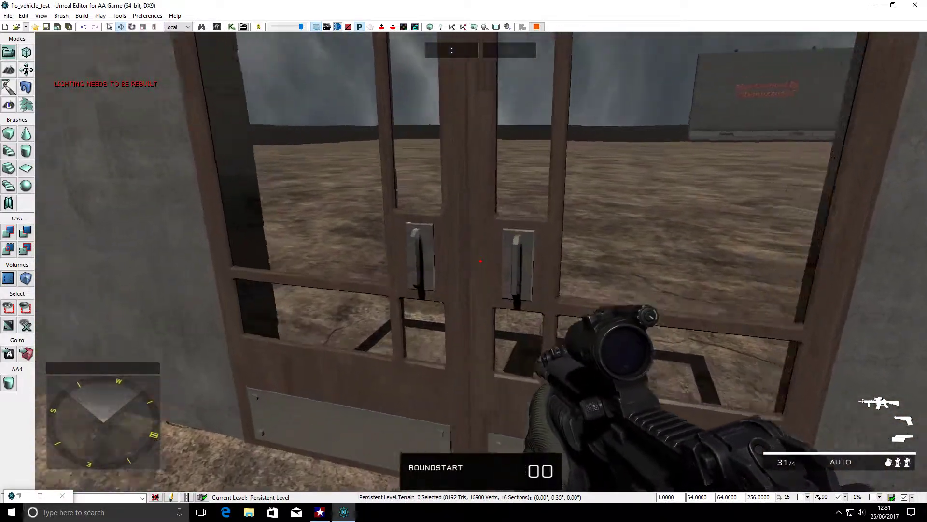
key("s")
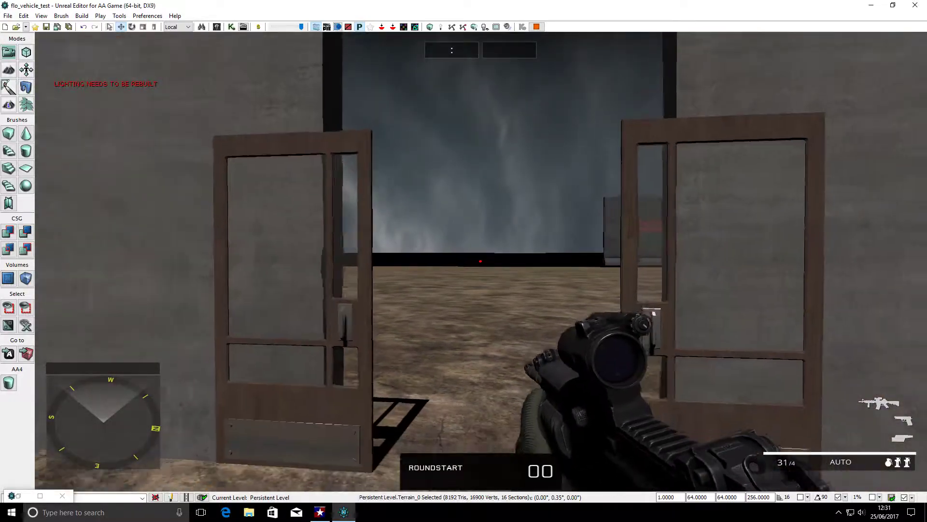
key("s")
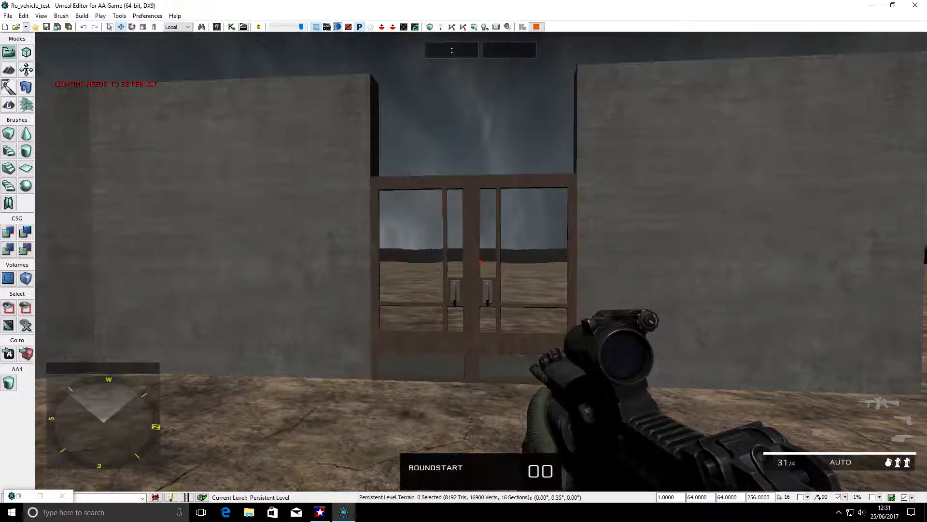
Approach the doors a second time to check the sliding sound on opening and closing, and exit the game.
key("w")
key("w")
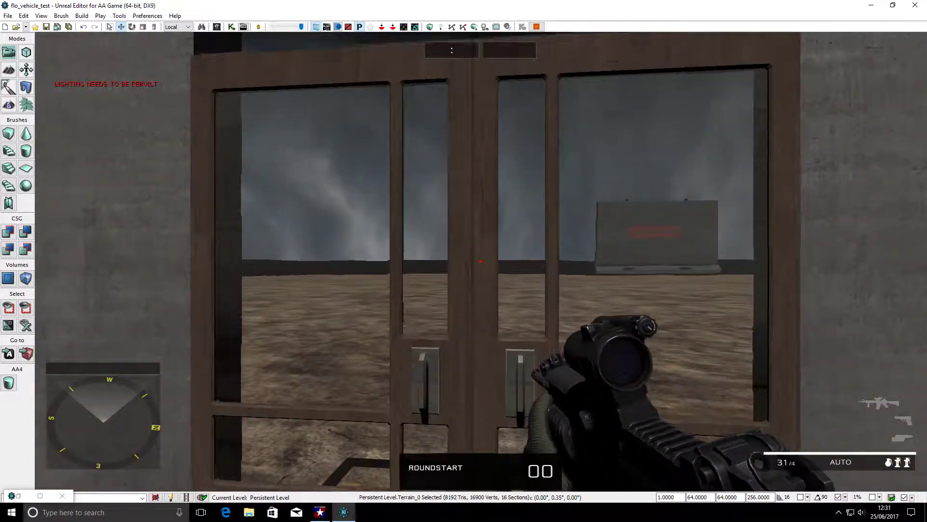
key("s")
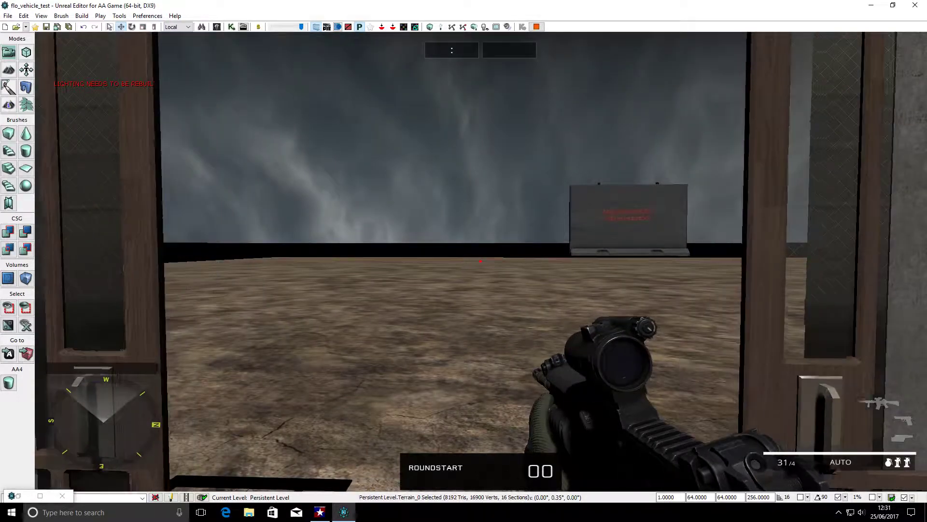
key("s")
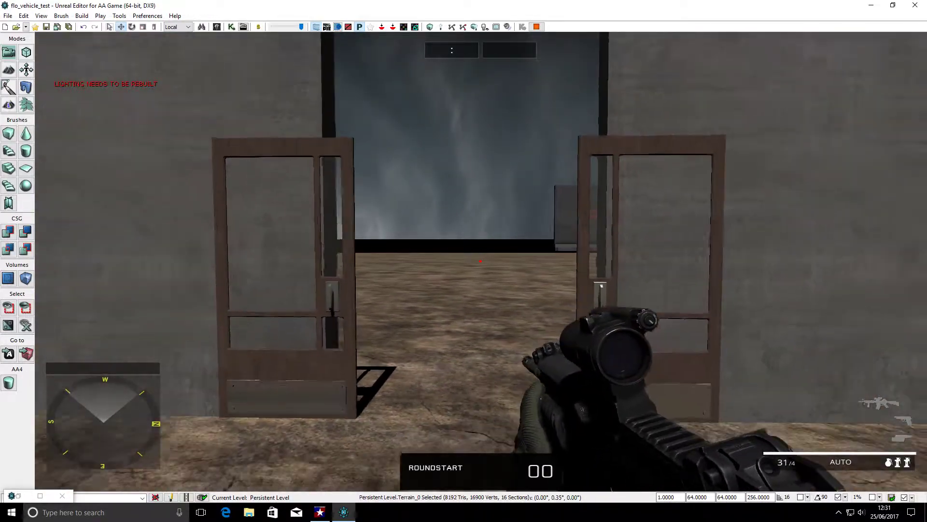
key("s")
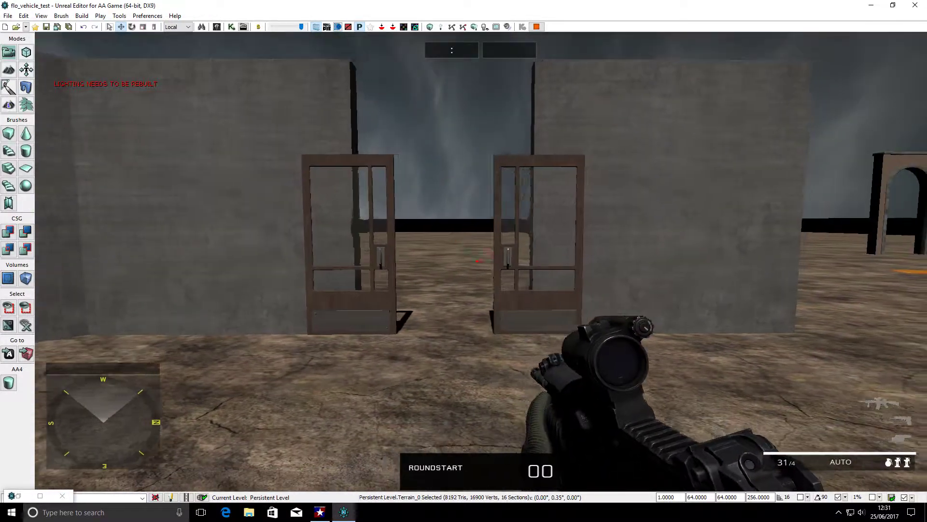
key("w")
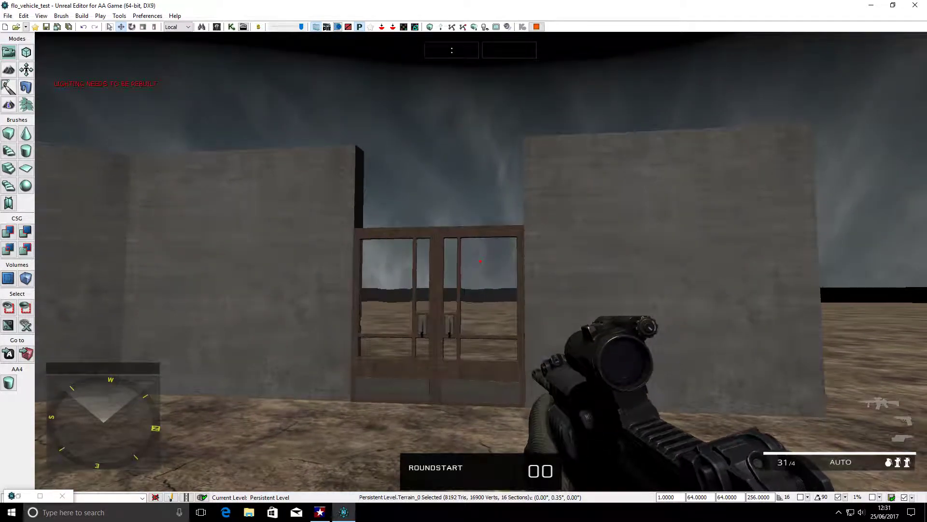
key("Escape")
left_click(246, 280)
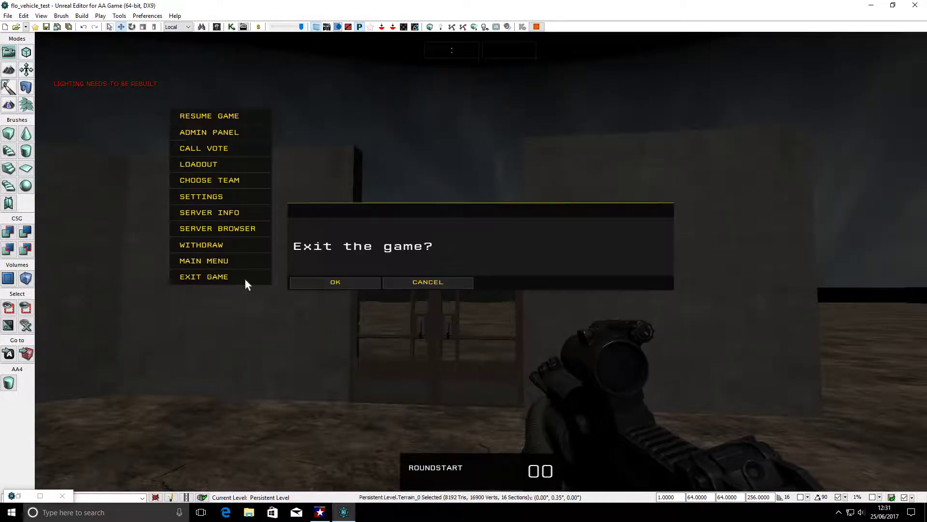
left_click(334, 283)
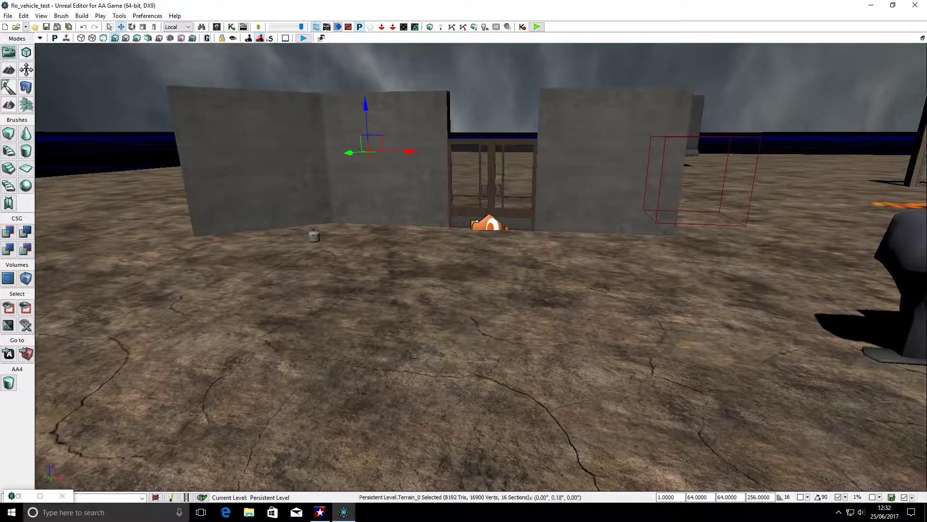
Open slidingdoor1_Cue in the Sound Cue Editor, set the Attenuation node's Radius Min to 40 and reduce its Radius Max.
scroll(368, 327, "up", 5)
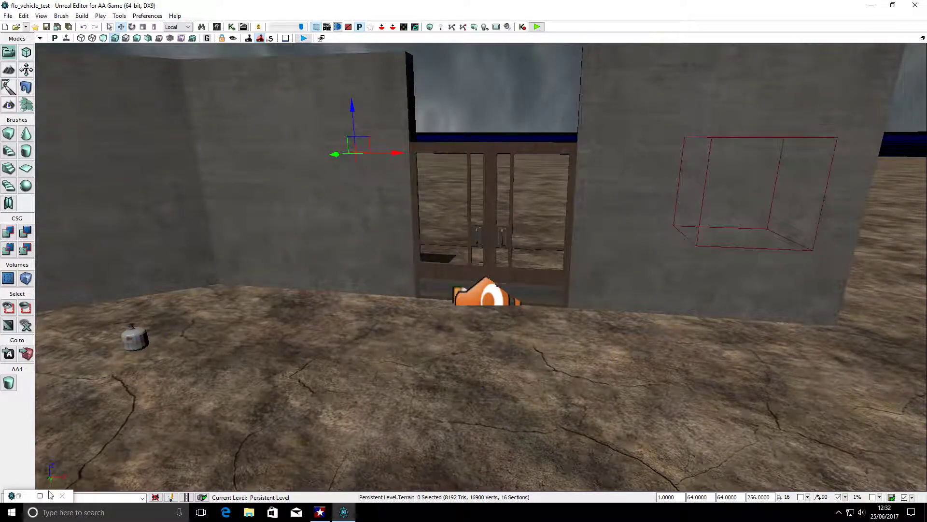
left_click(41, 496)
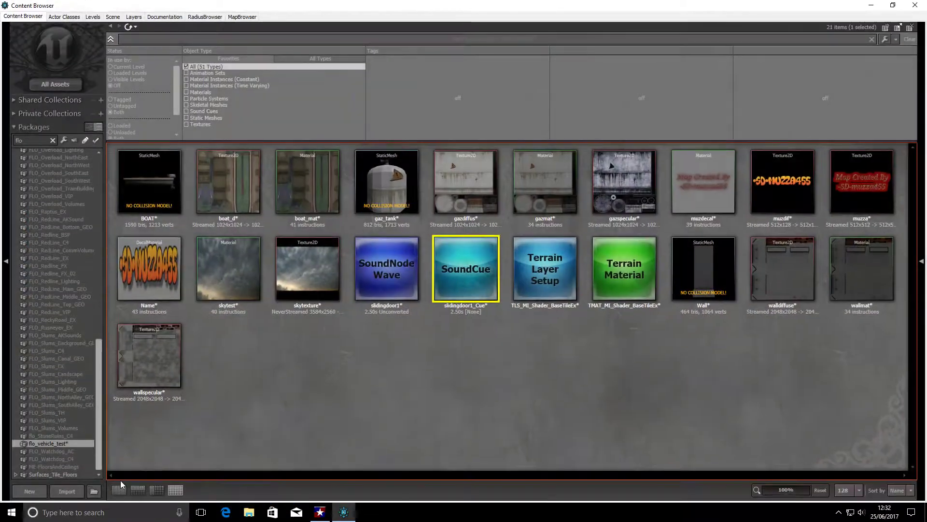
right_click(465, 277)
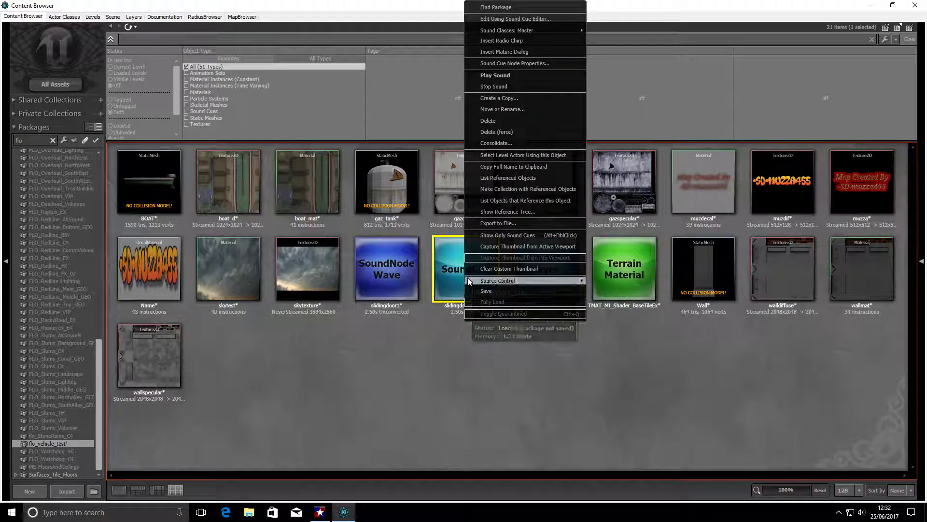
left_click(503, 20)
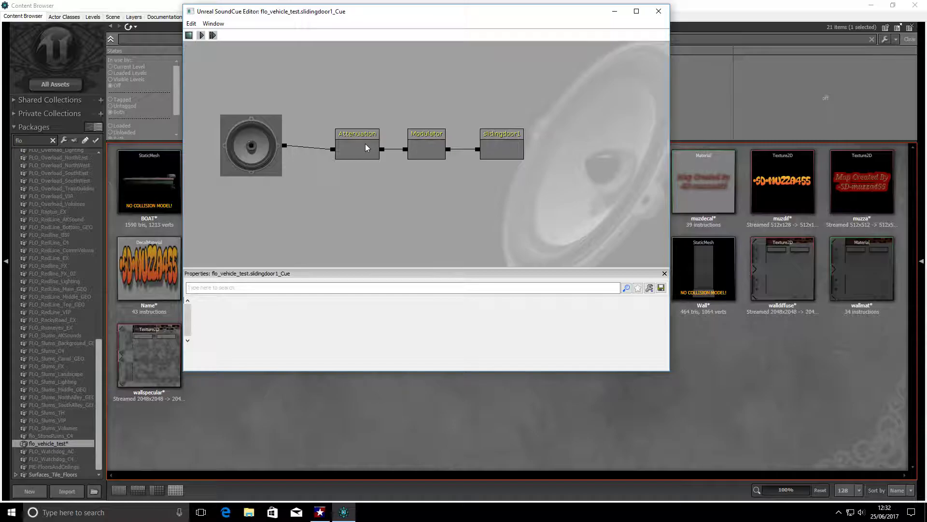
left_click(366, 148)
left_click_drag(667, 319, 667, 335)
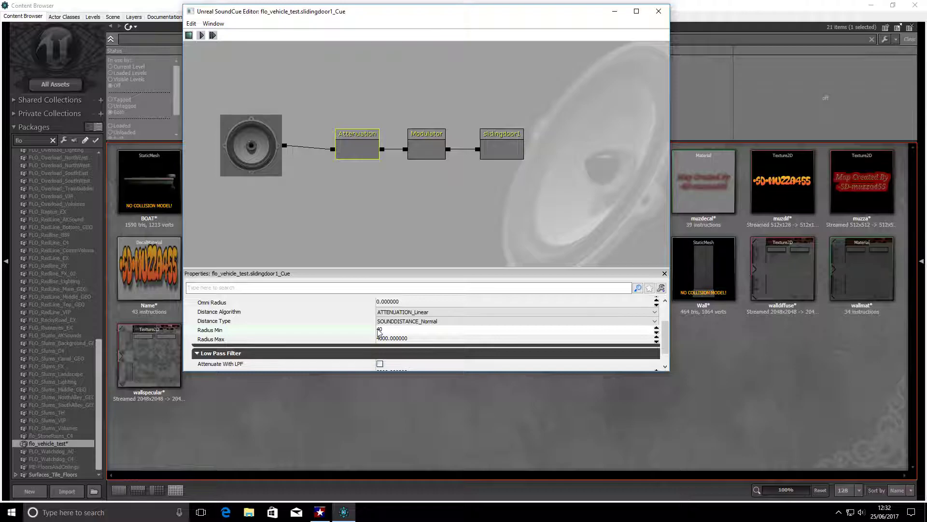
left_click(386, 339)
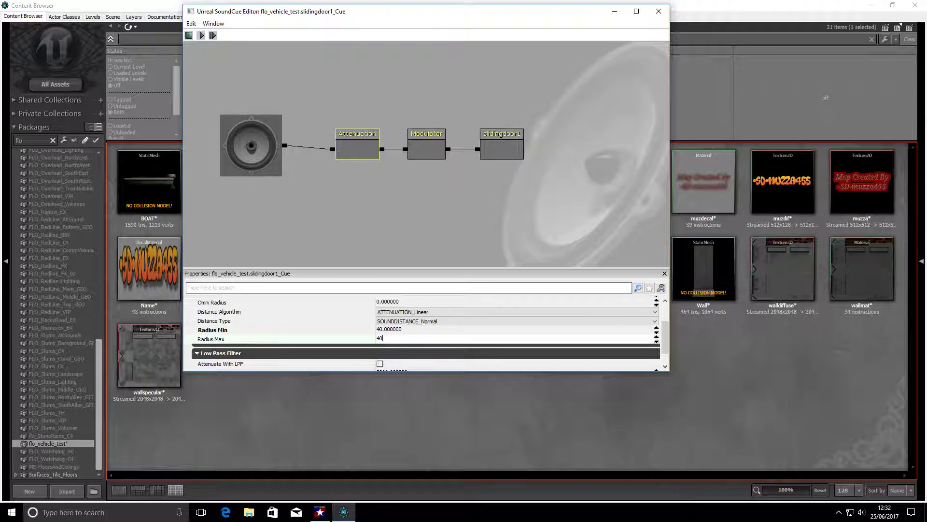
left_click(412, 239)
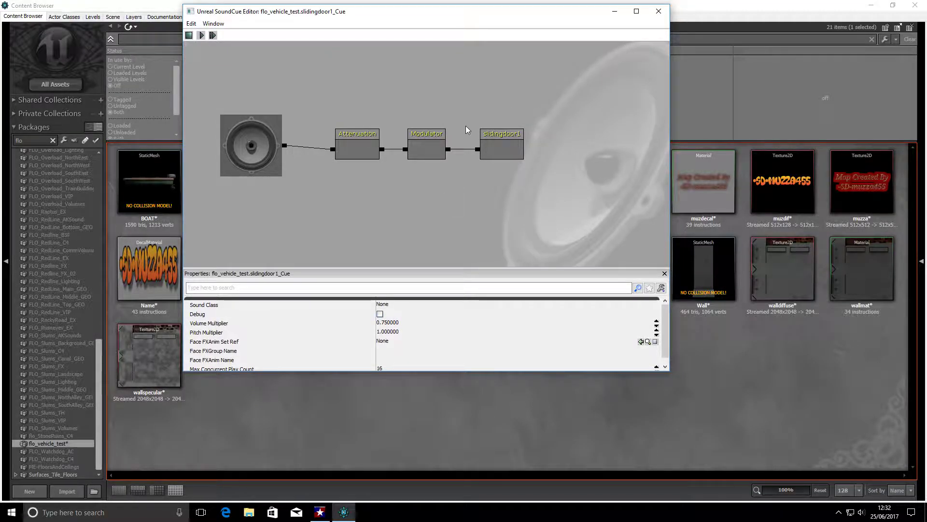
Set the Volume Multiplier of slidingdoor1_Cue to 0.5 and close the Sound Cue Editor and the Content Browser.
left_click(429, 141)
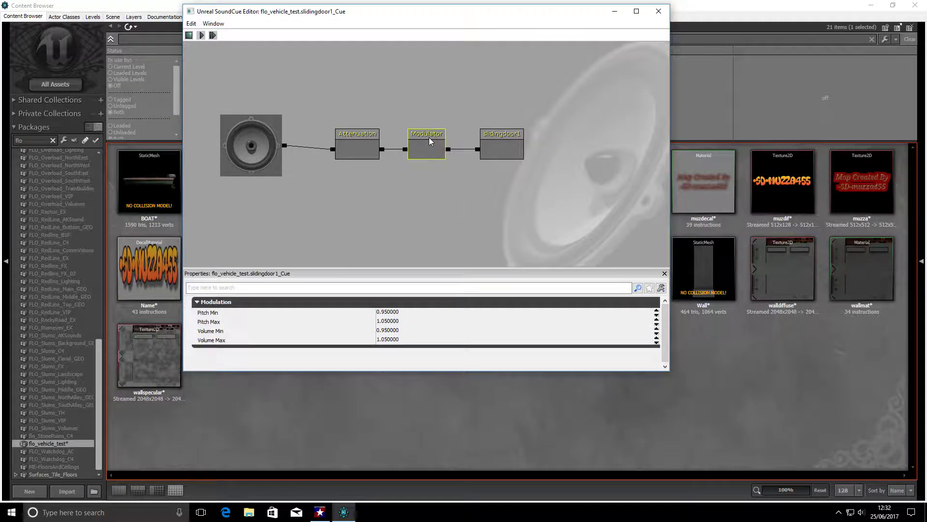
left_click(378, 145)
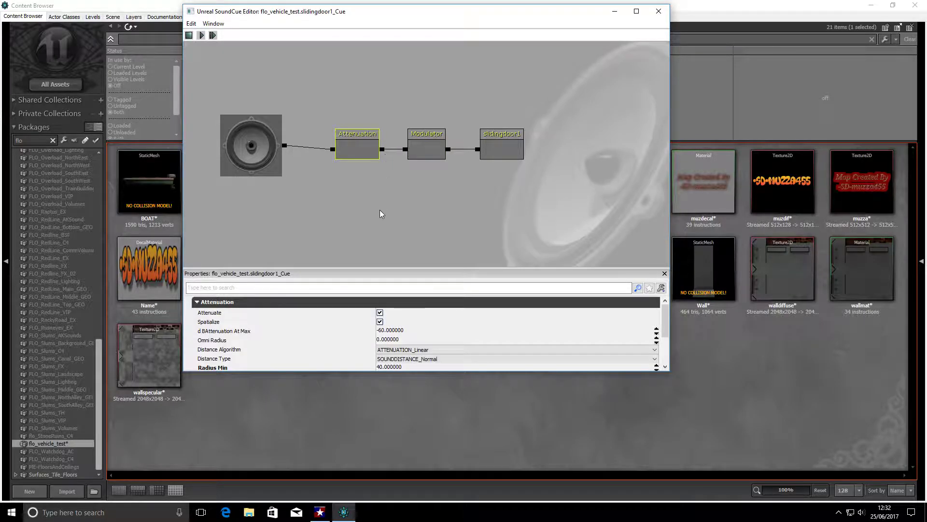
left_click(426, 154)
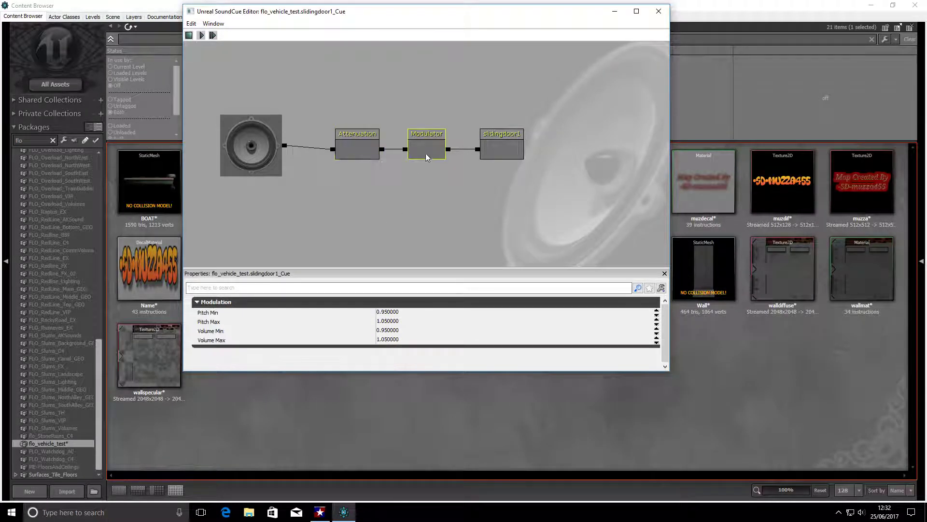
left_click(244, 157)
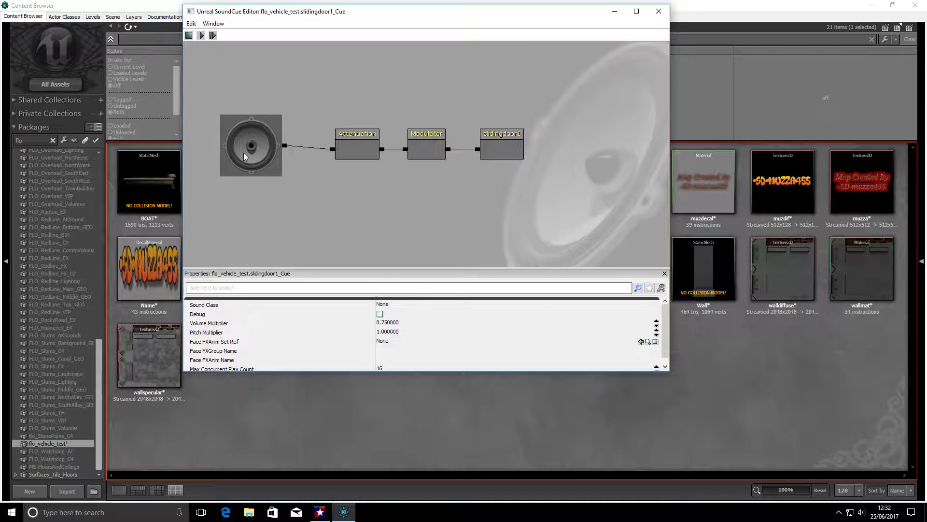
left_click(386, 323)
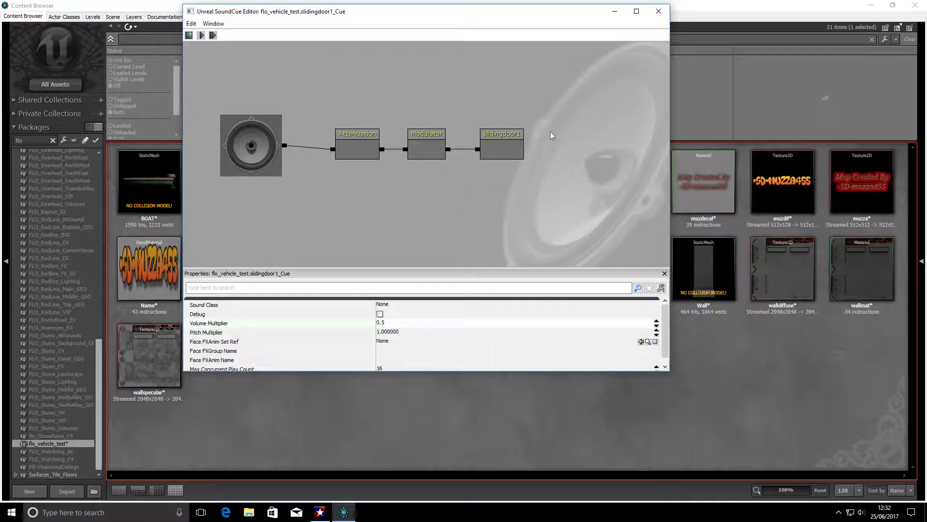
left_click(657, 13)
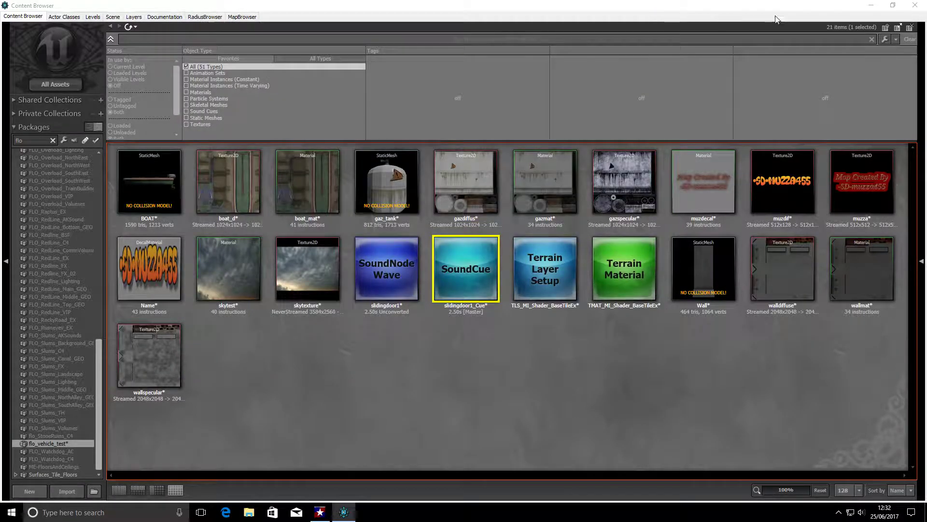
left_click(916, 6)
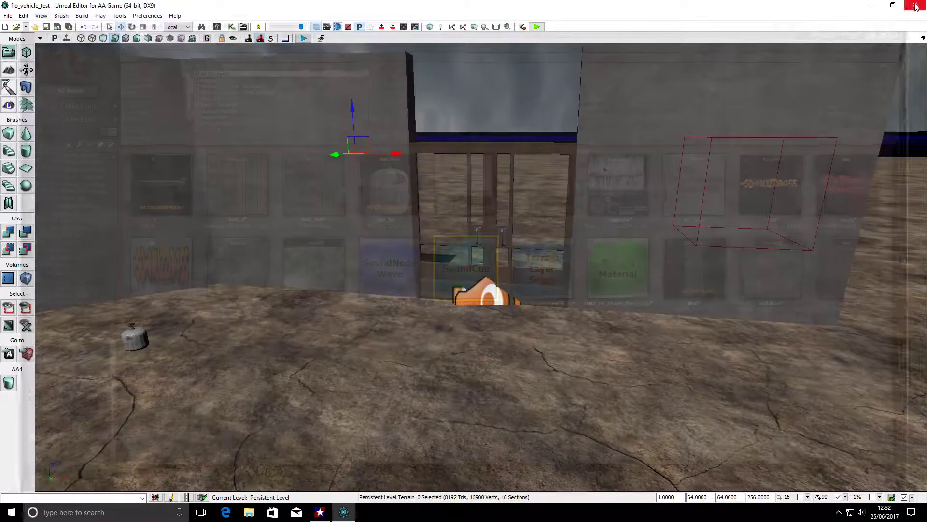
Select the ambient sound actor at the doors to examine its attenuation range, and save the current level.
scroll(559, 194, "down", 5)
left_click(524, 230)
scroll(584, 269, "down", 10)
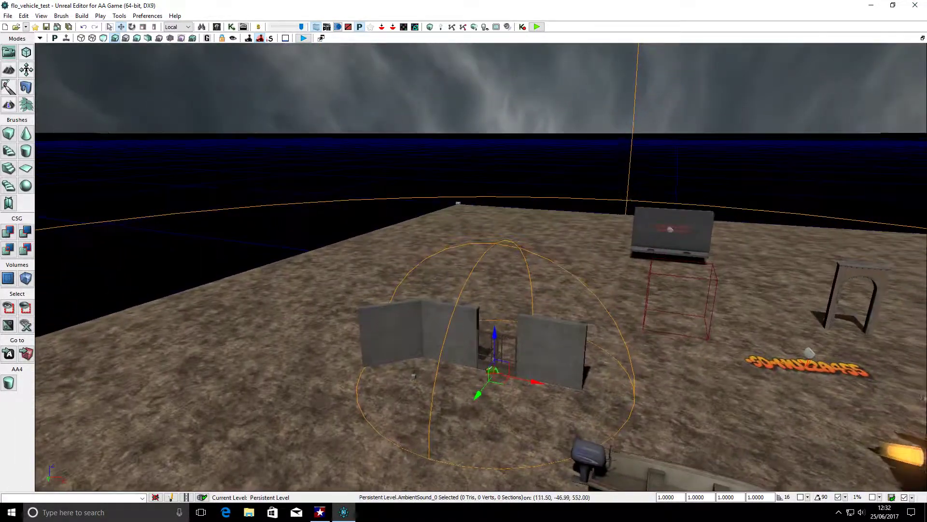
scroll(481, 267, "down", 3)
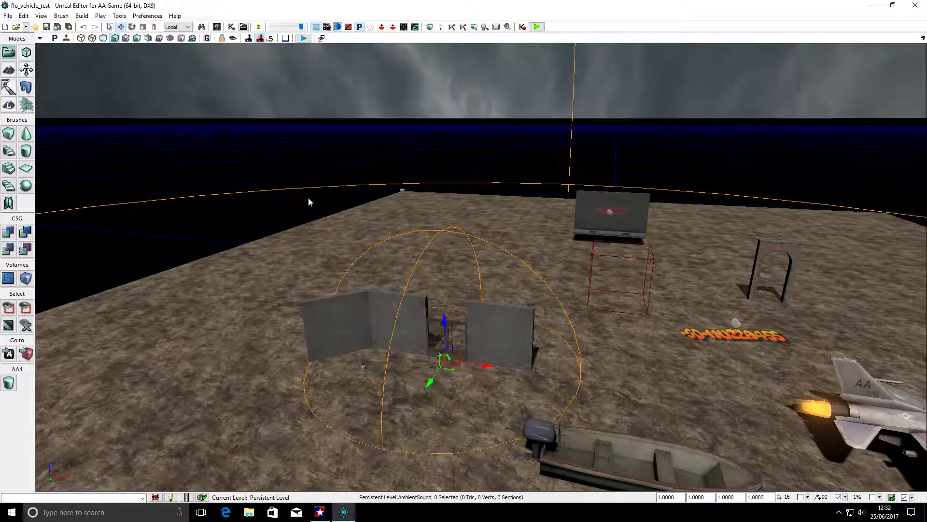
left_click(8, 17)
left_click(21, 51)
Play the level in the viewport from the ground before the doors, walk up to trigger them, and back away.
mouse_move(139, 137)
left_mouse_down()
mouse_move(143, 174)
mouse_move(145, 130)
left_mouse_up()
left_click_drag(464, 261, 465, 223)
mouse_move(150, 167)
left_mouse_down()
mouse_move(150, 142)
mouse_move(150, 167)
left_mouse_up()
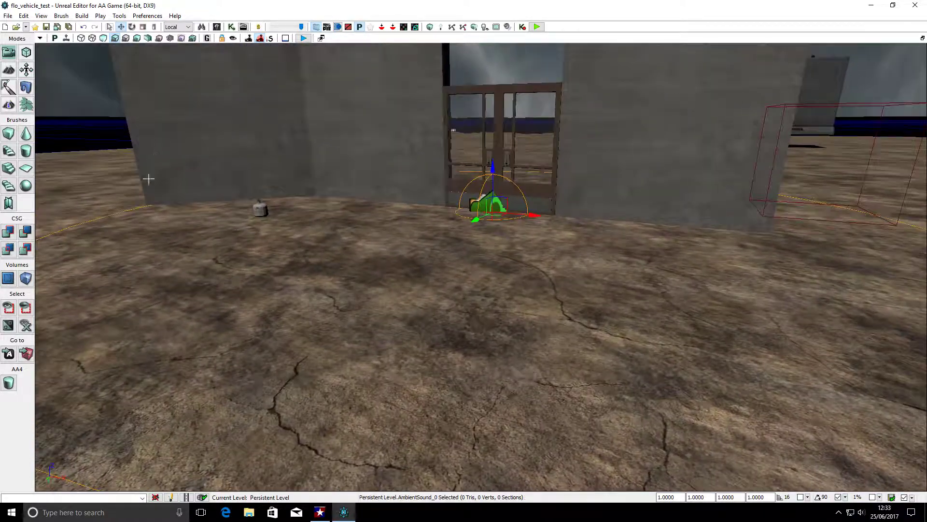
right_click(252, 354)
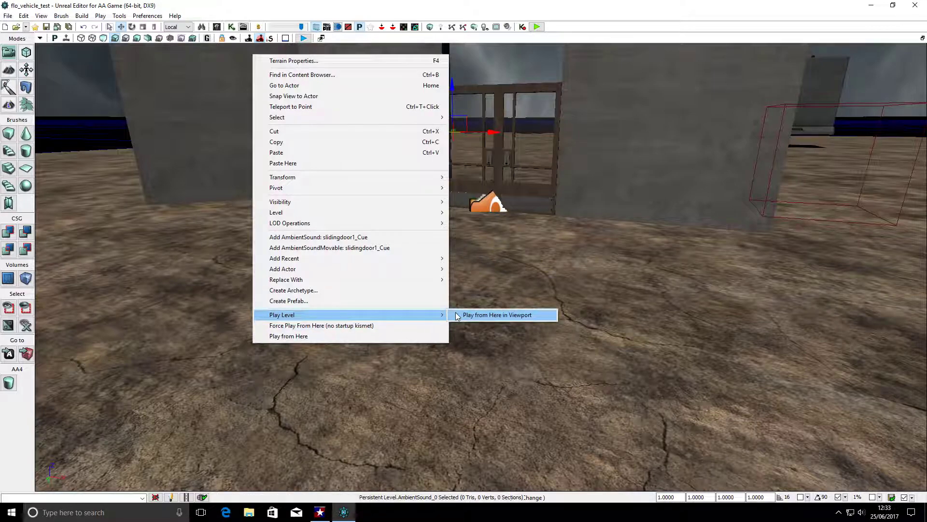
left_click(456, 314)
key("w")
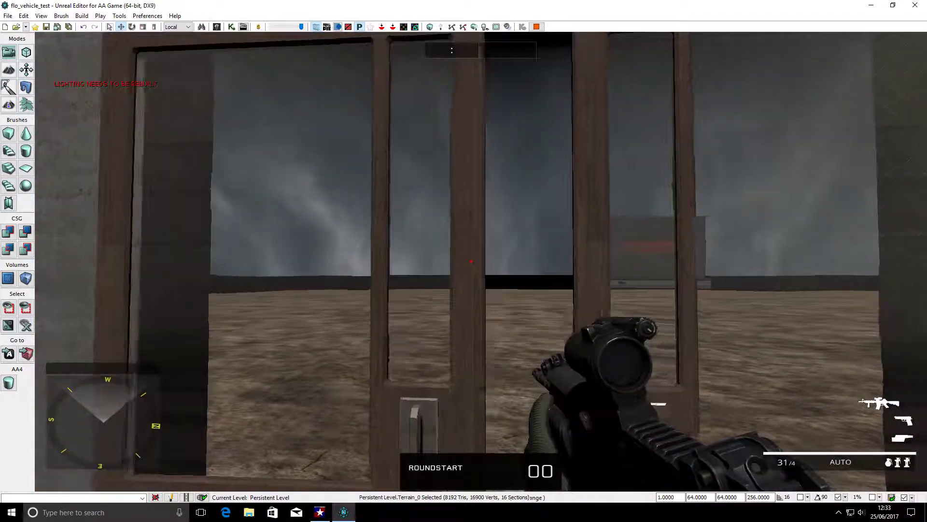
key("s")
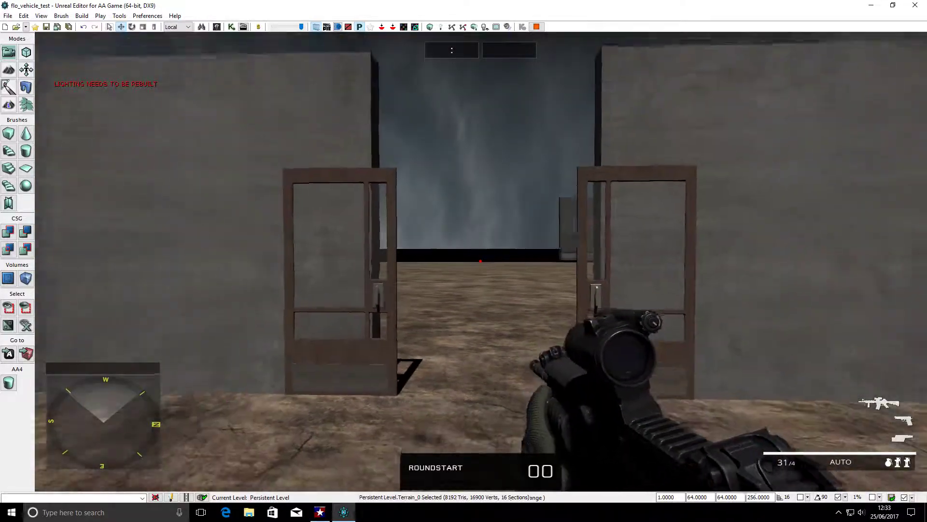
key("s")
key("s")
Walk towards and away from the doors several more times to check the sliding sound's volume and range, and exit the game.
key("w")
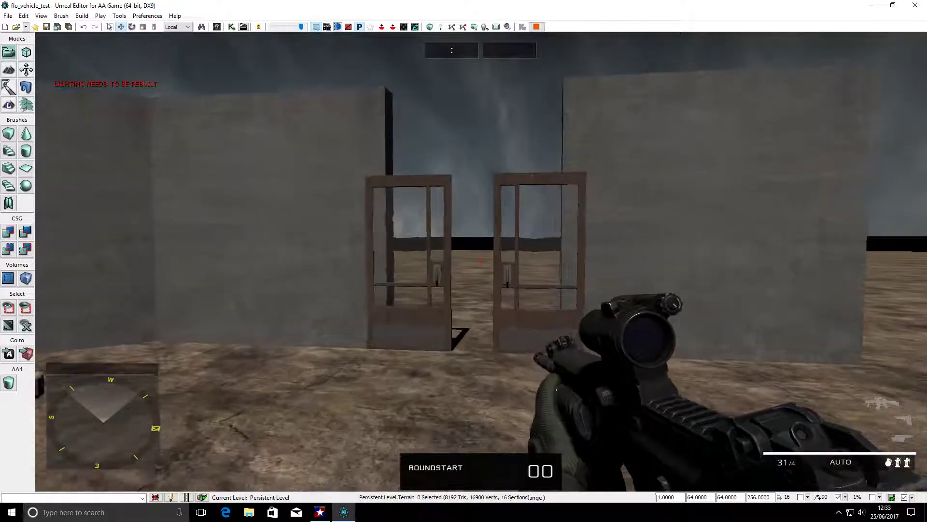
key("w")
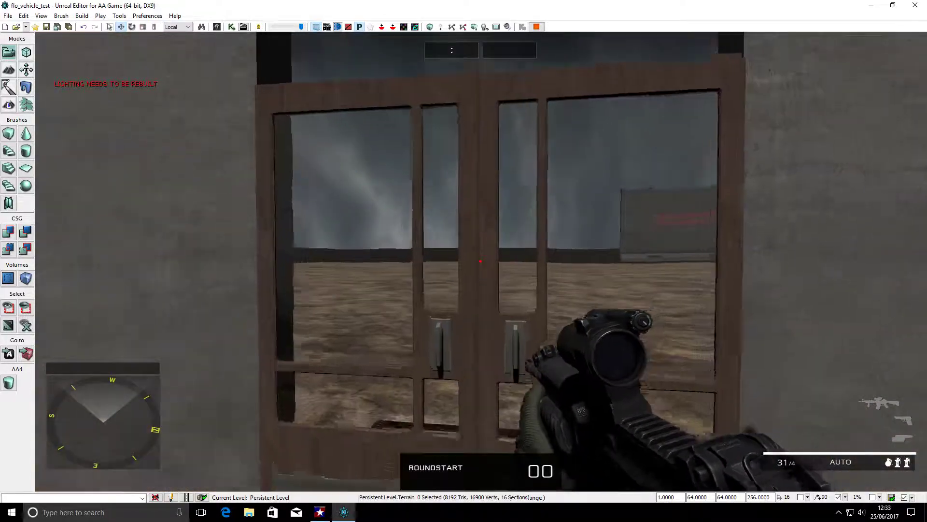
key("s")
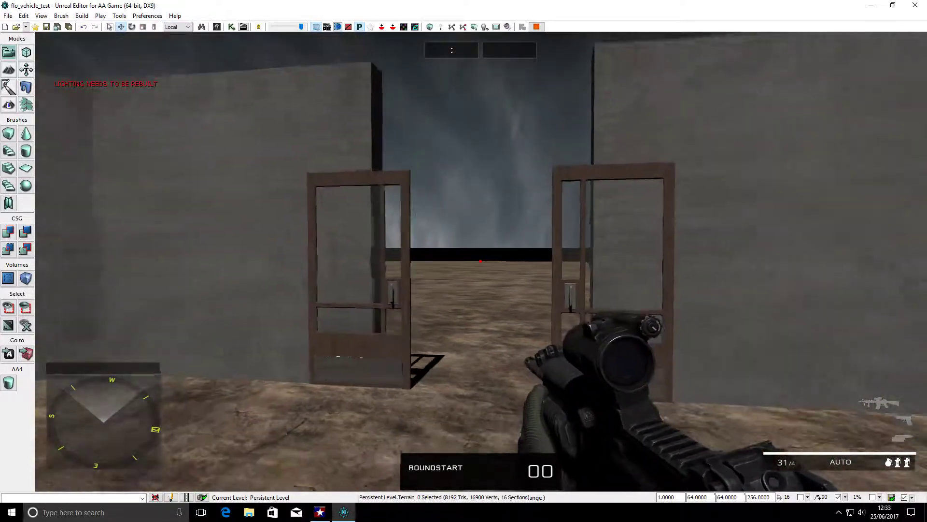
key("w")
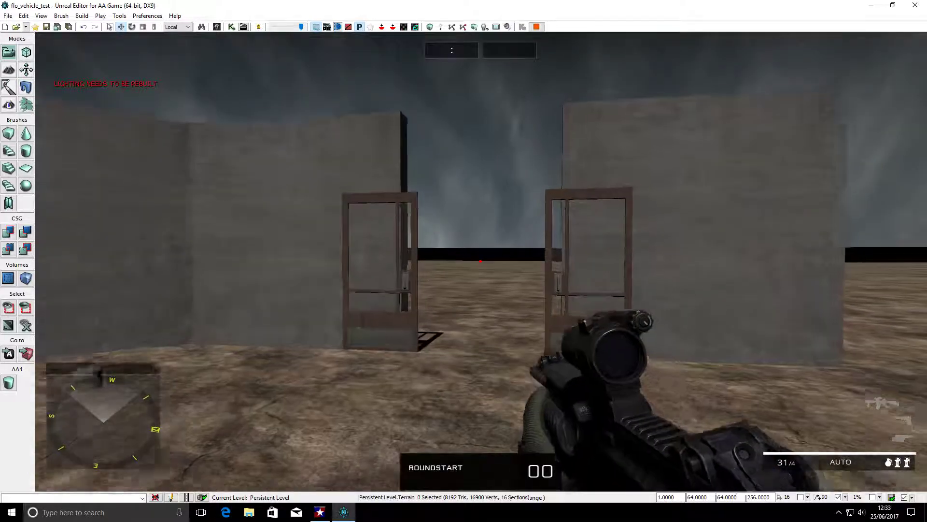
key("s")
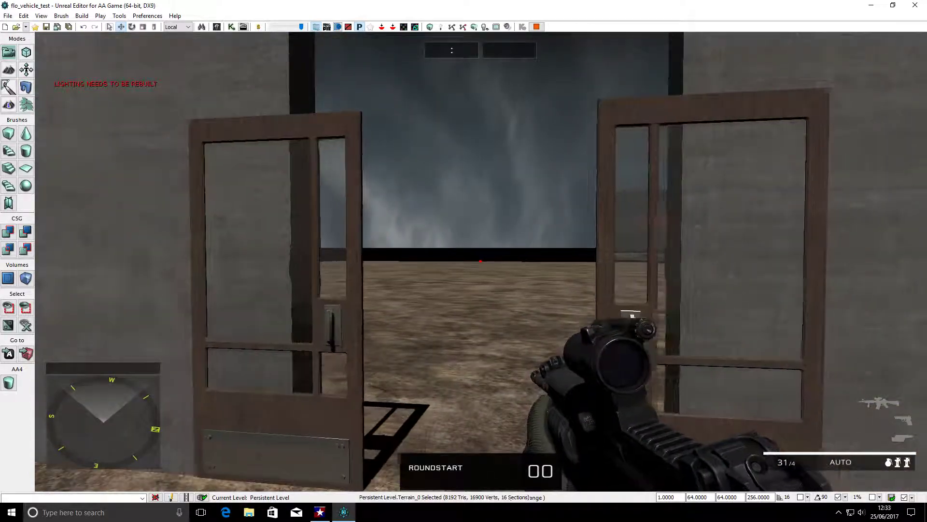
key("w")
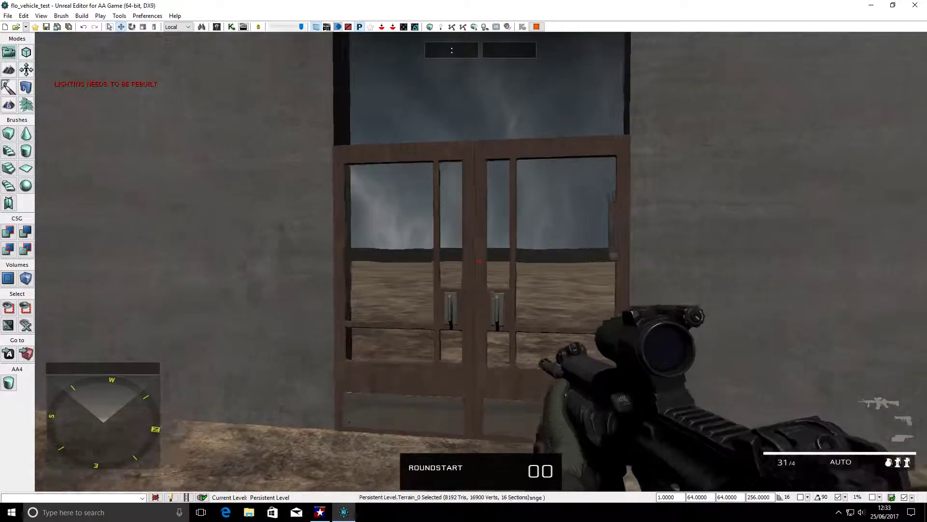
key("s")
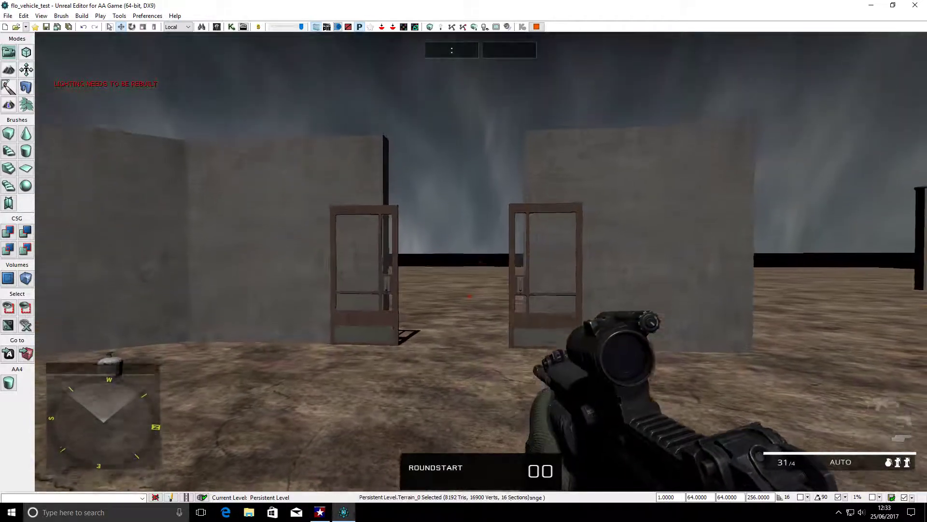
key("Escape")
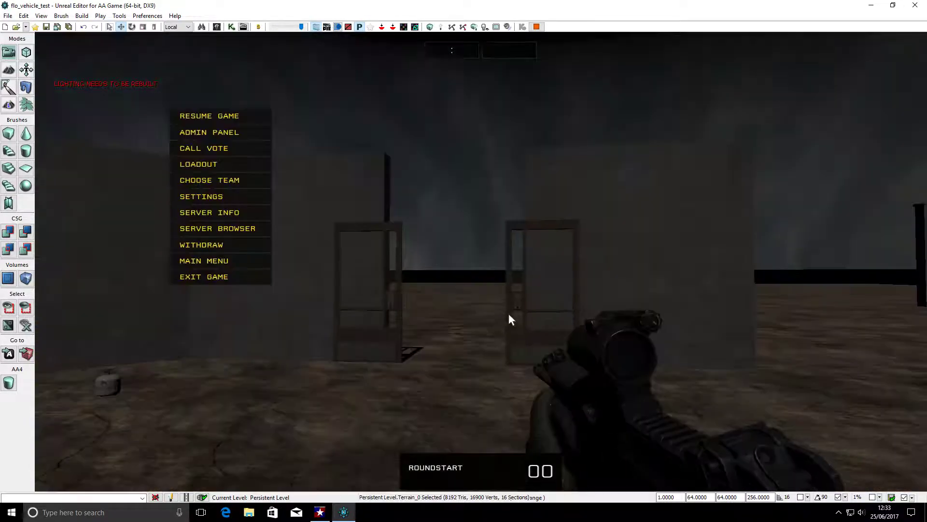
left_click(249, 278)
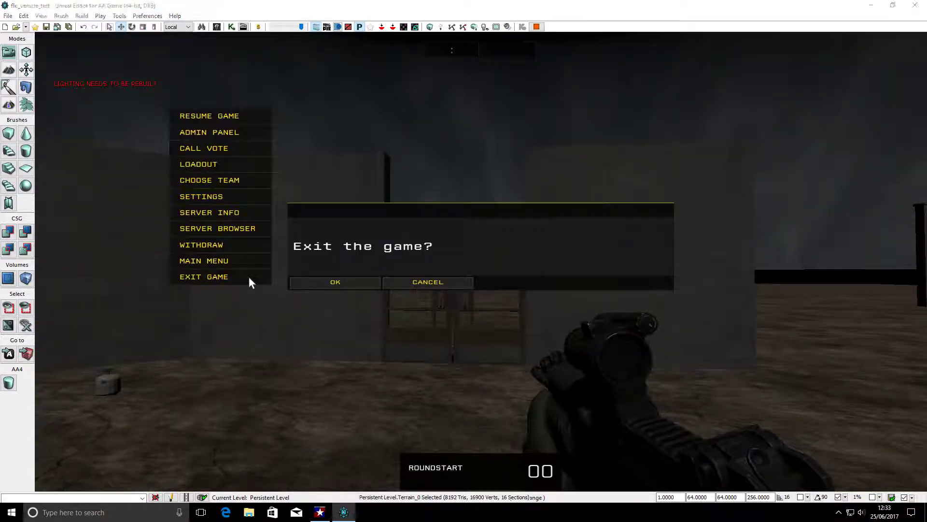